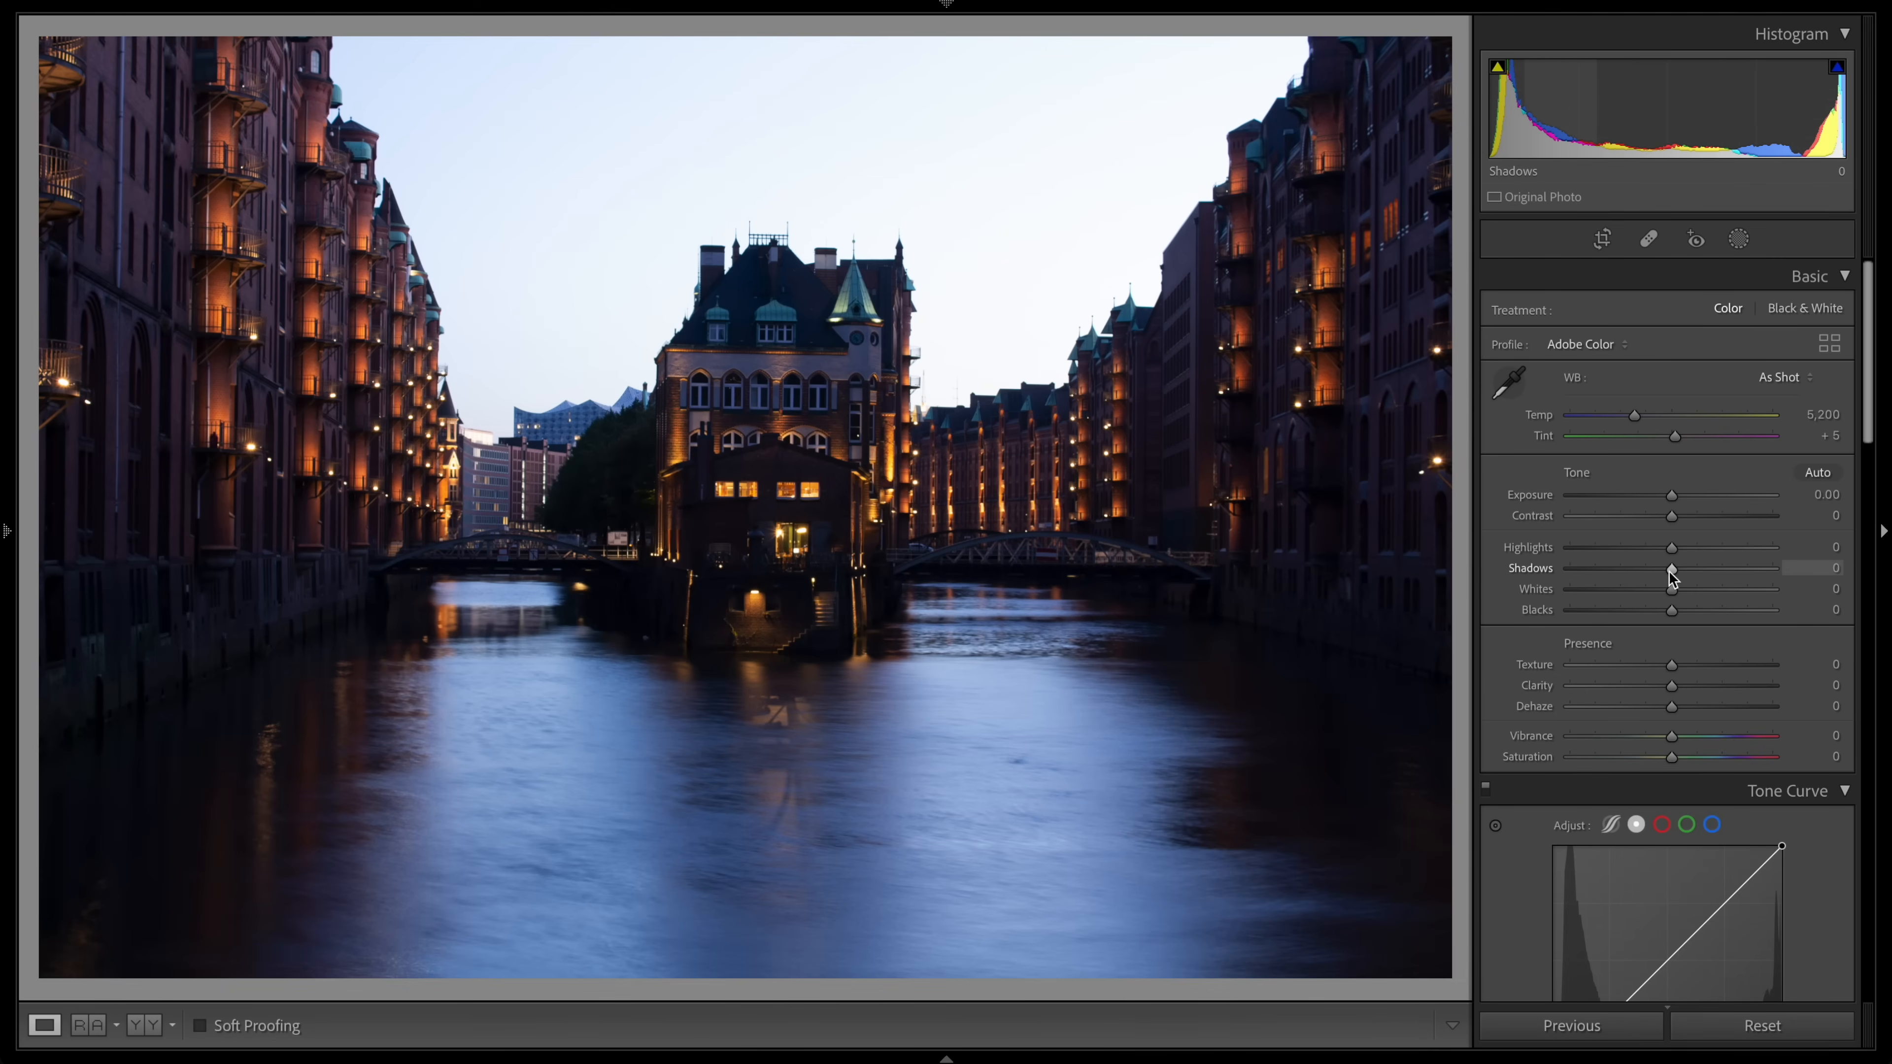
left_click_drag(1669, 571, 1713, 574)
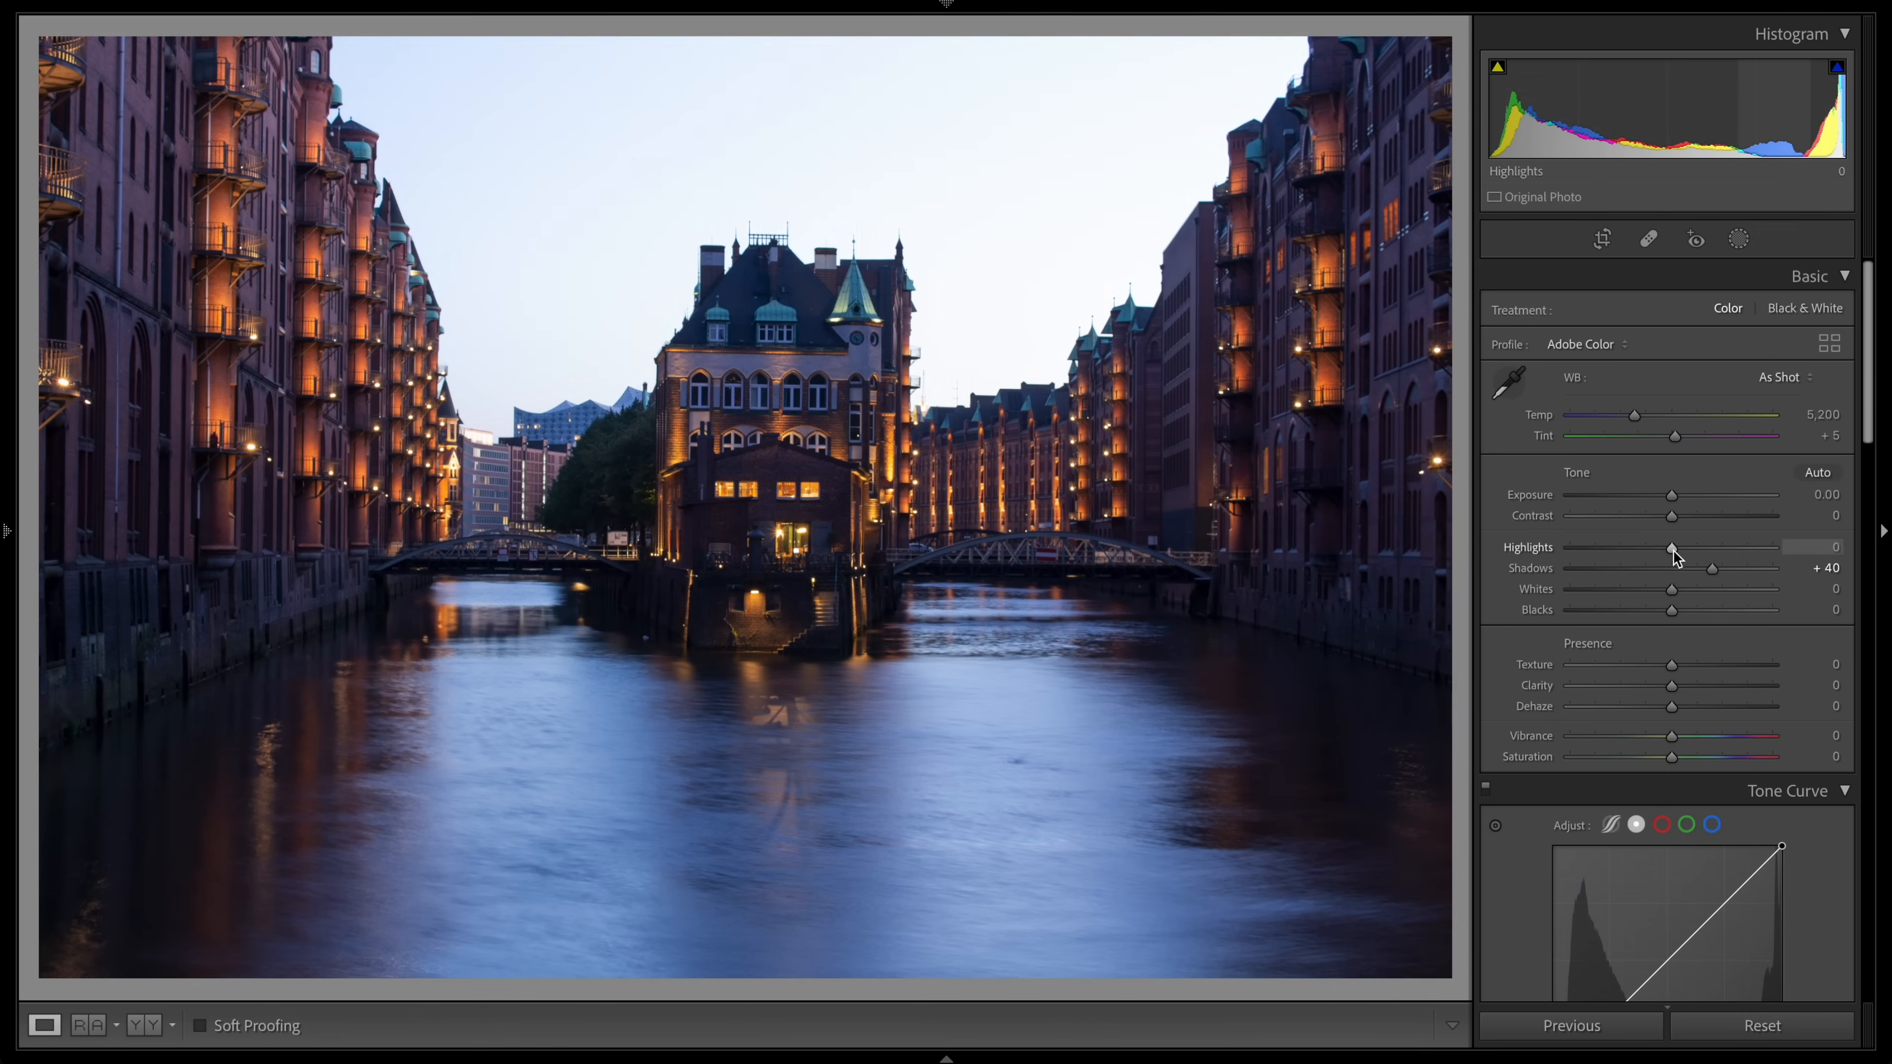
left_click_drag(1668, 550, 1655, 611)
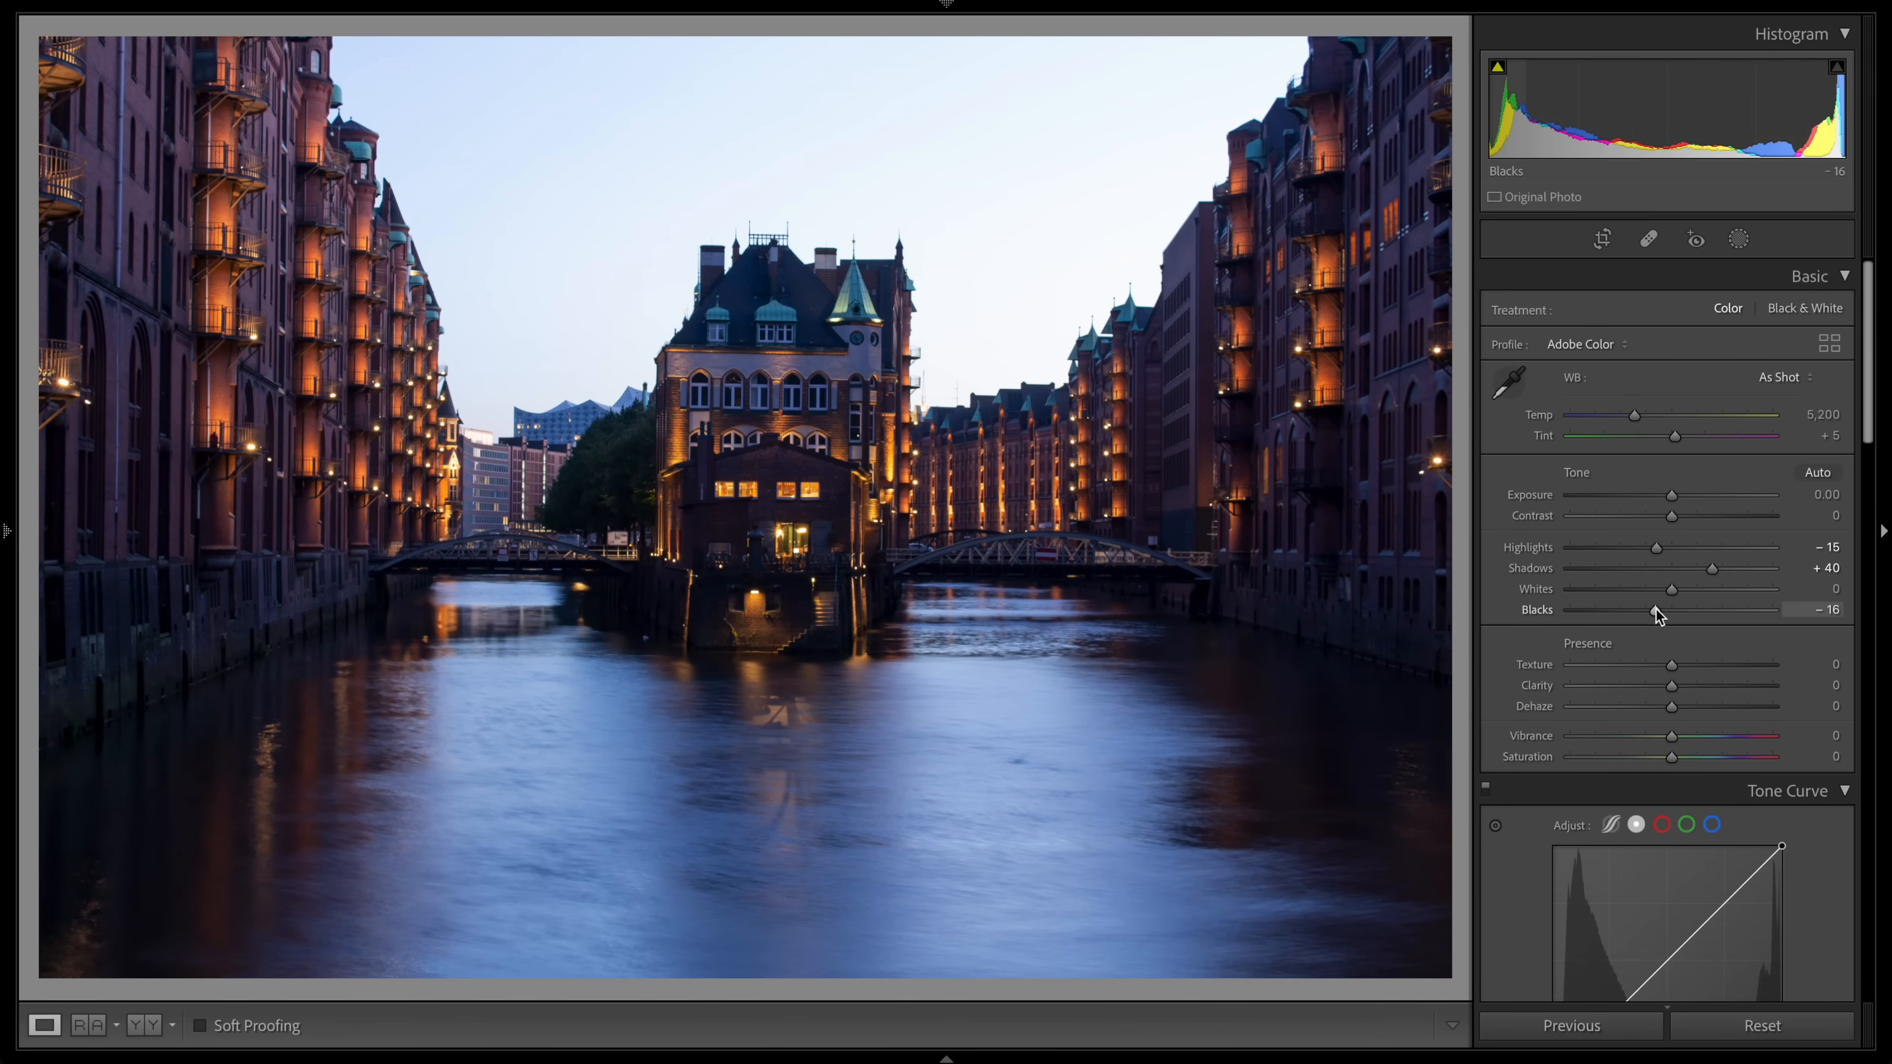
Step: In the Basic panel, set Blacks to −13, Vibrance +10, Temp 5,305, Tint +10, Texture +10 and Clarity +7
left_click_drag(1657, 613, 1662, 613)
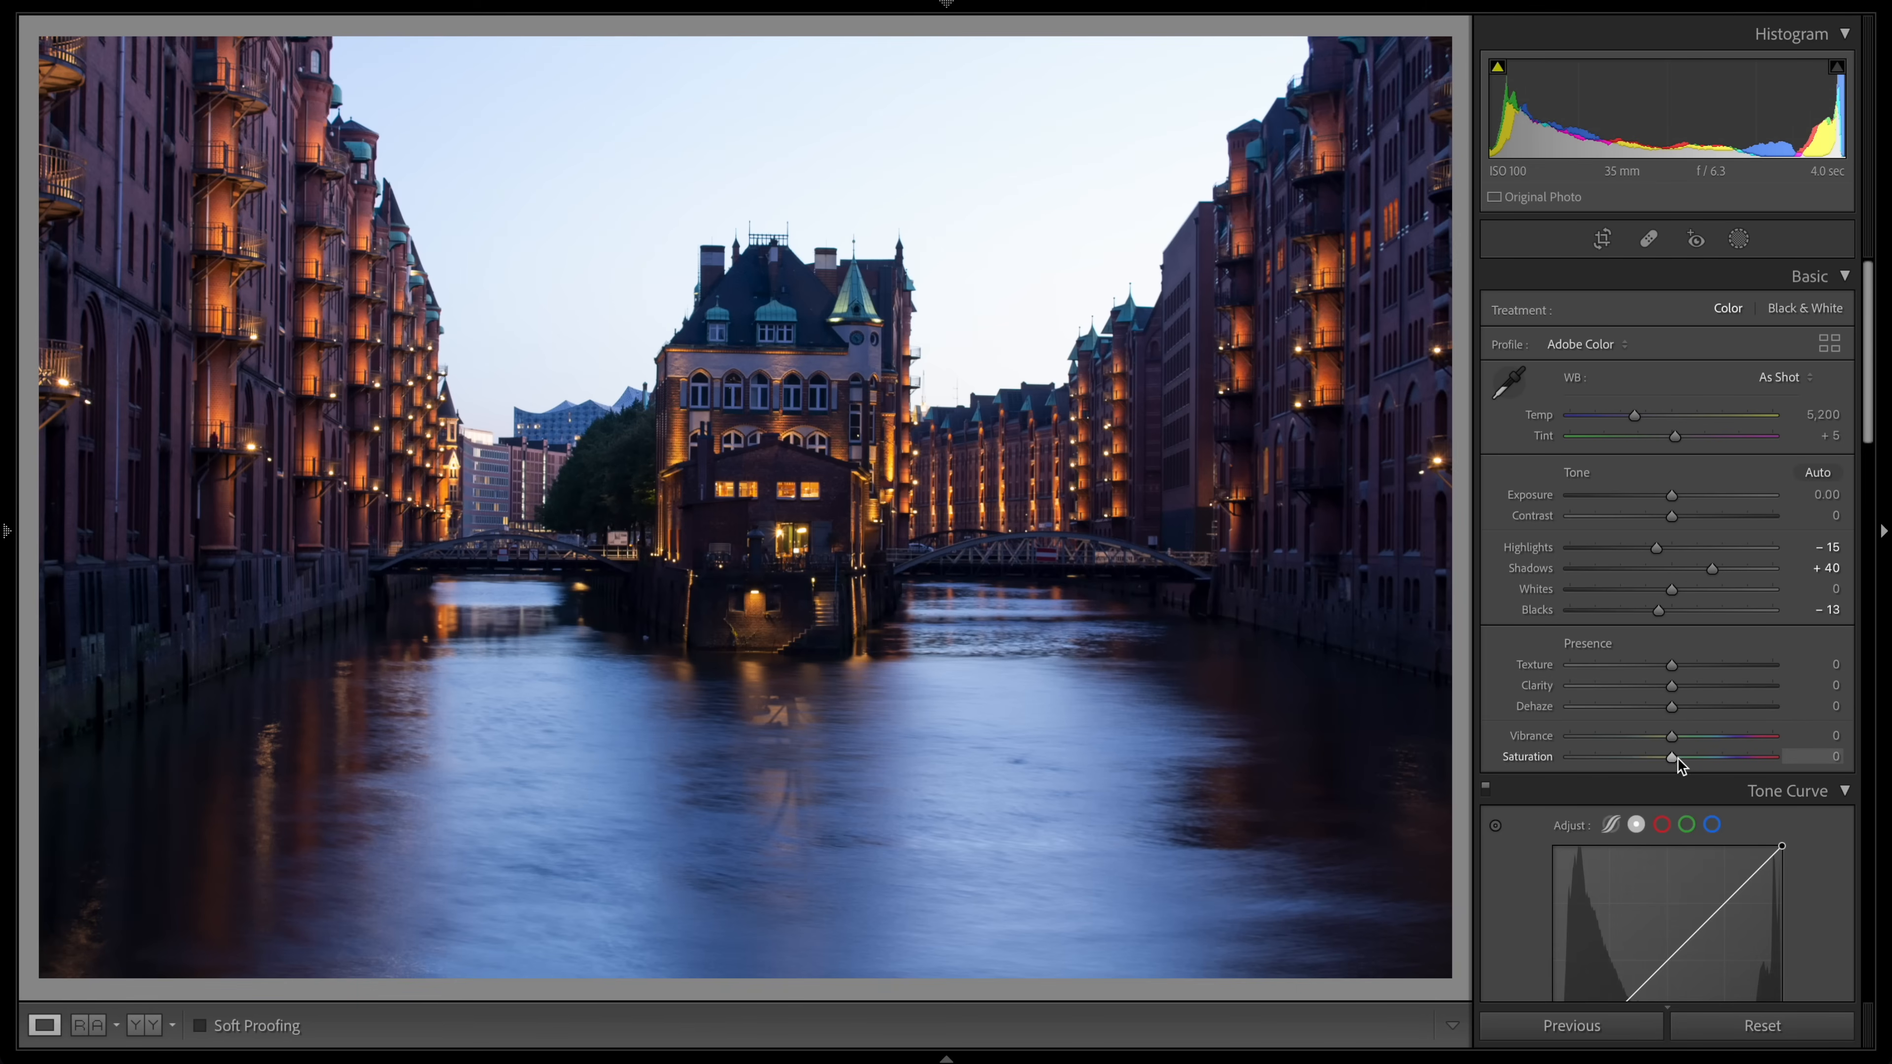
left_click_drag(1675, 759, 1721, 755)
left_click_drag(1635, 417, 1642, 422)
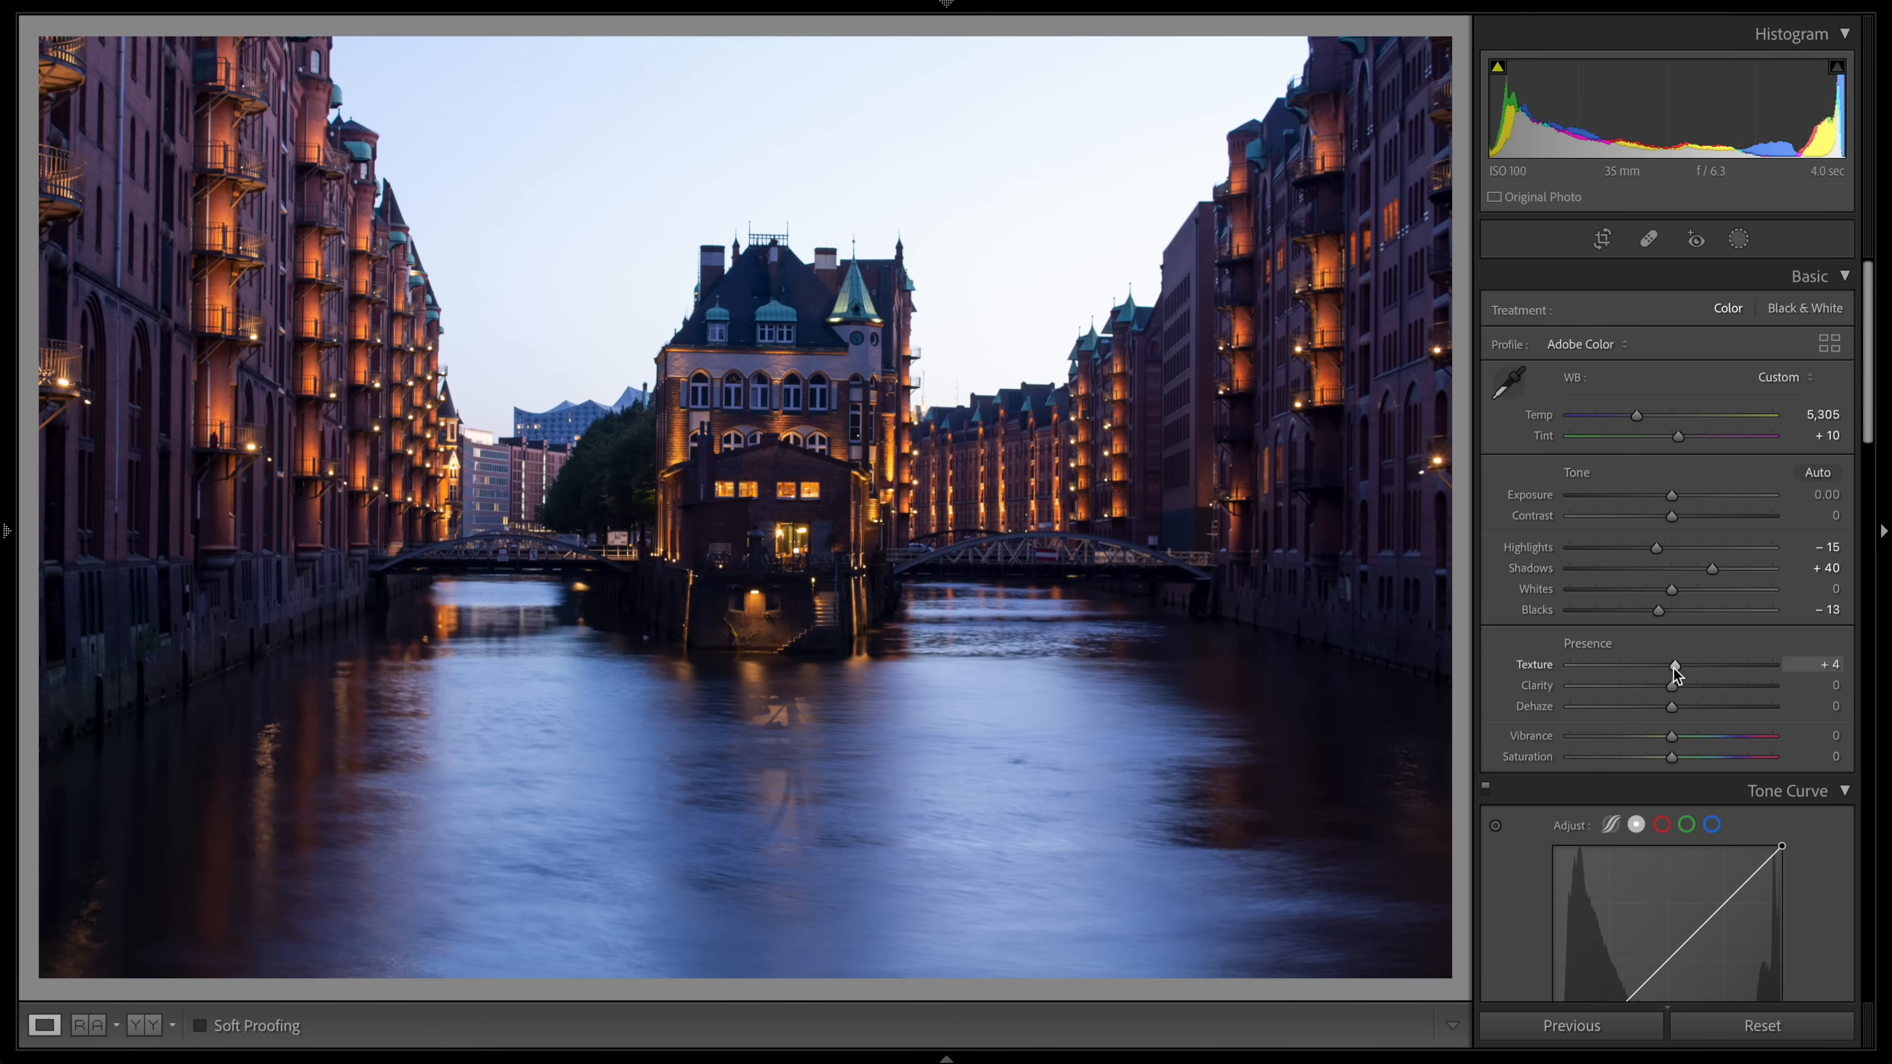
left_click_drag(1669, 664, 1685, 740)
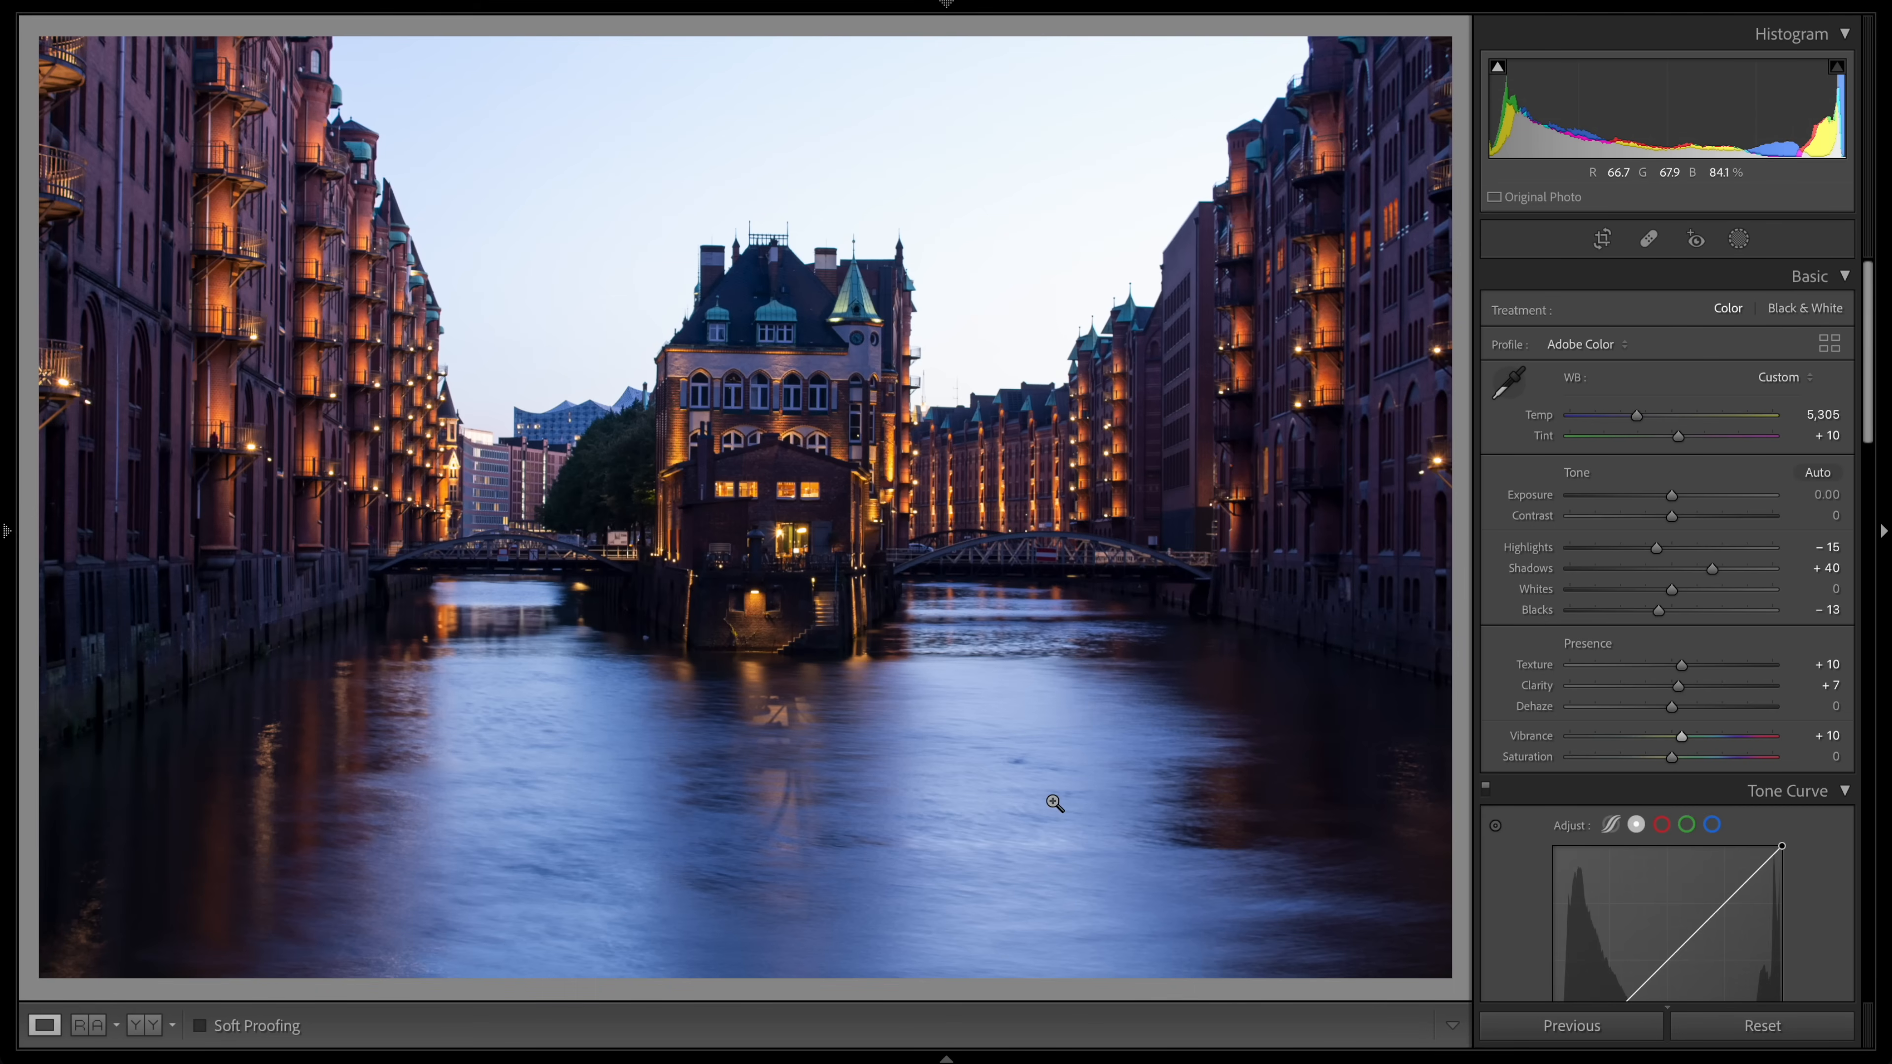
Step: Set the Post-Crop Vignetting Amount to −10
scroll(1541, 831, "down", 10)
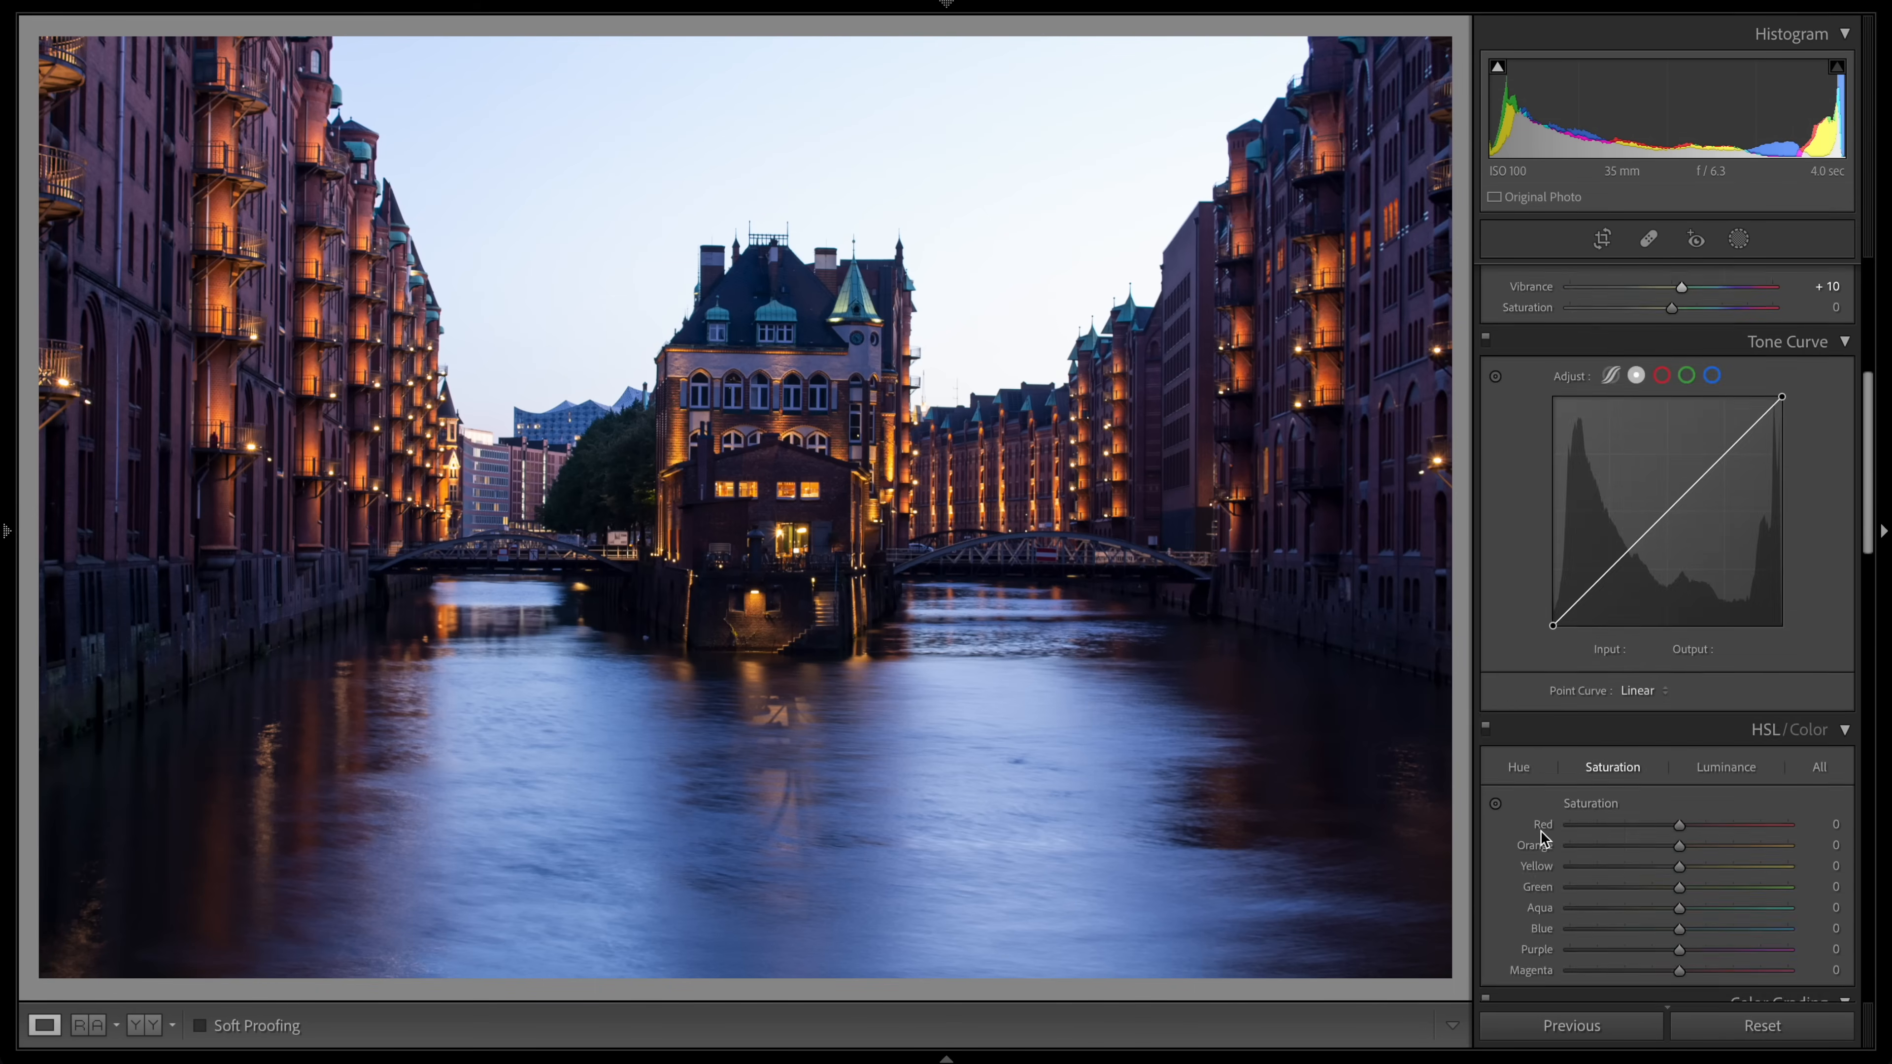
left_click(1717, 522)
left_click_drag(1686, 682, 1655, 682)
scroll(1660, 723, "down", 10)
left_click_drag(1672, 761, 1662, 760)
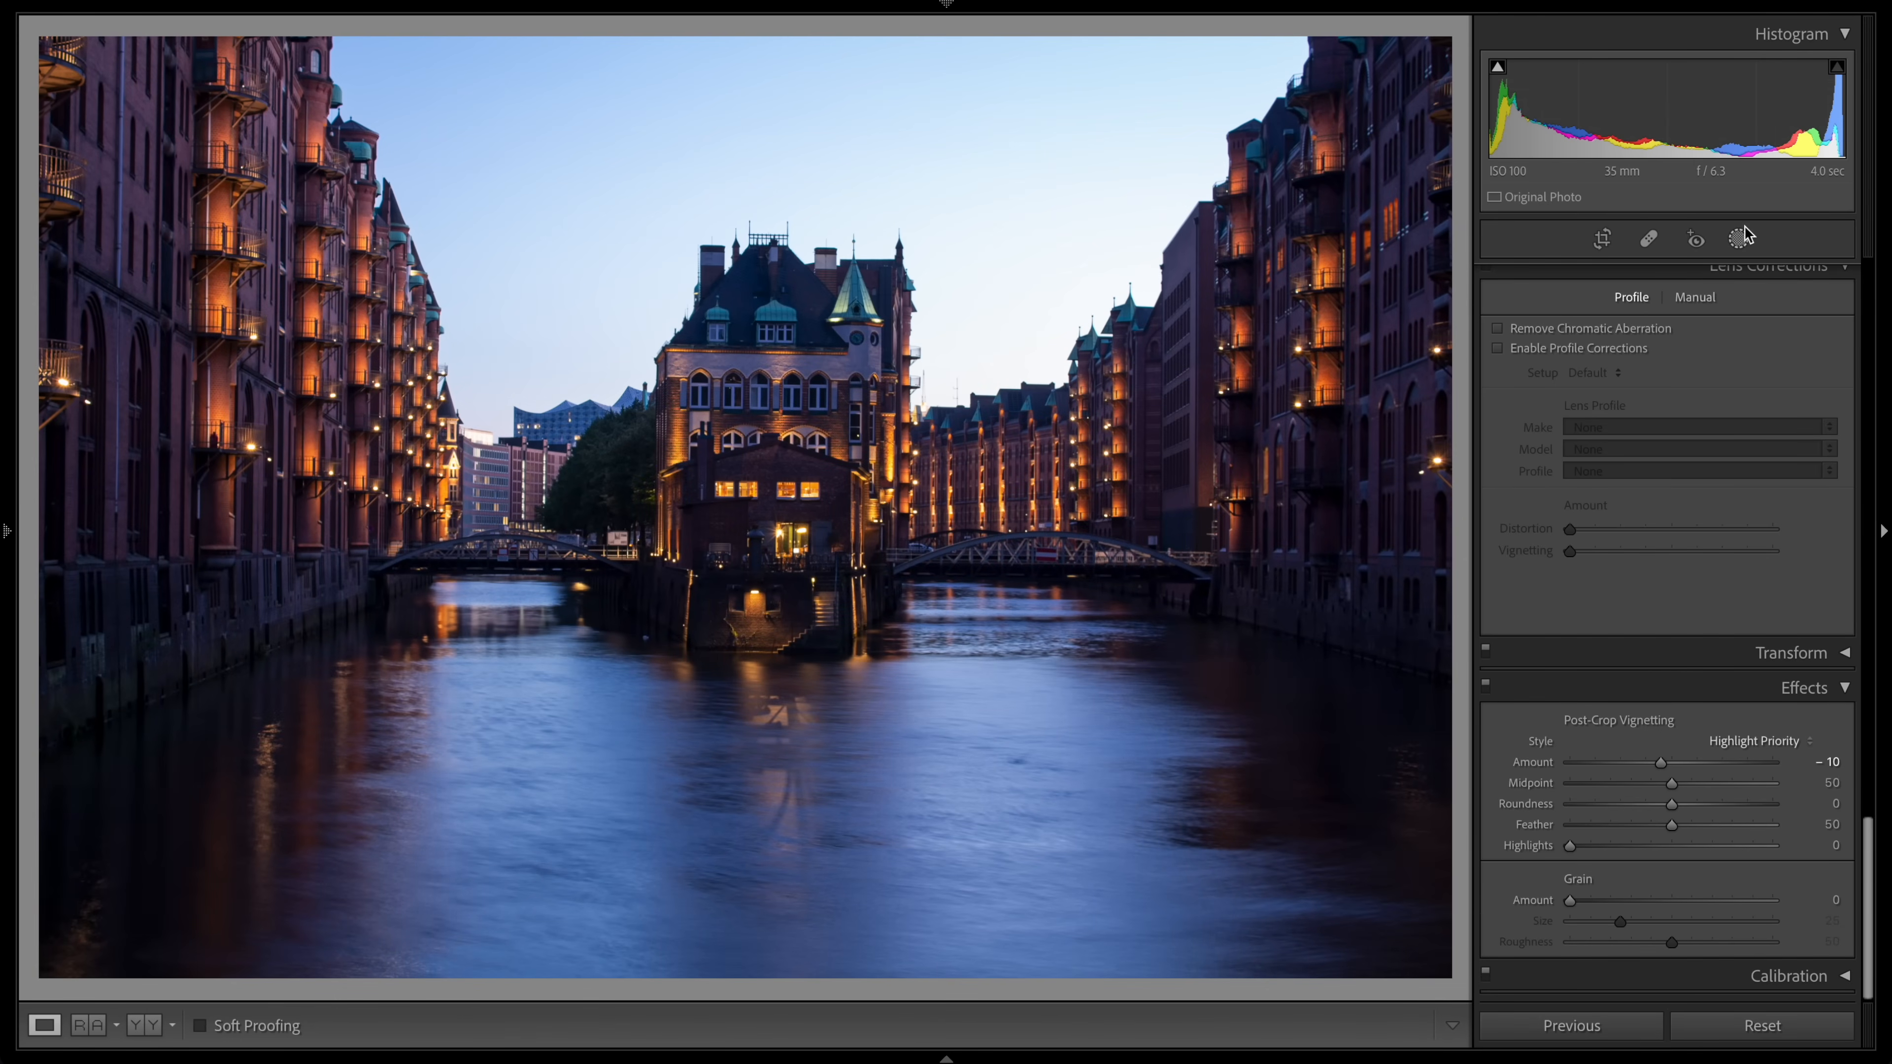
Step: Create a radial gradient mask around the central lit building
left_click(1741, 239)
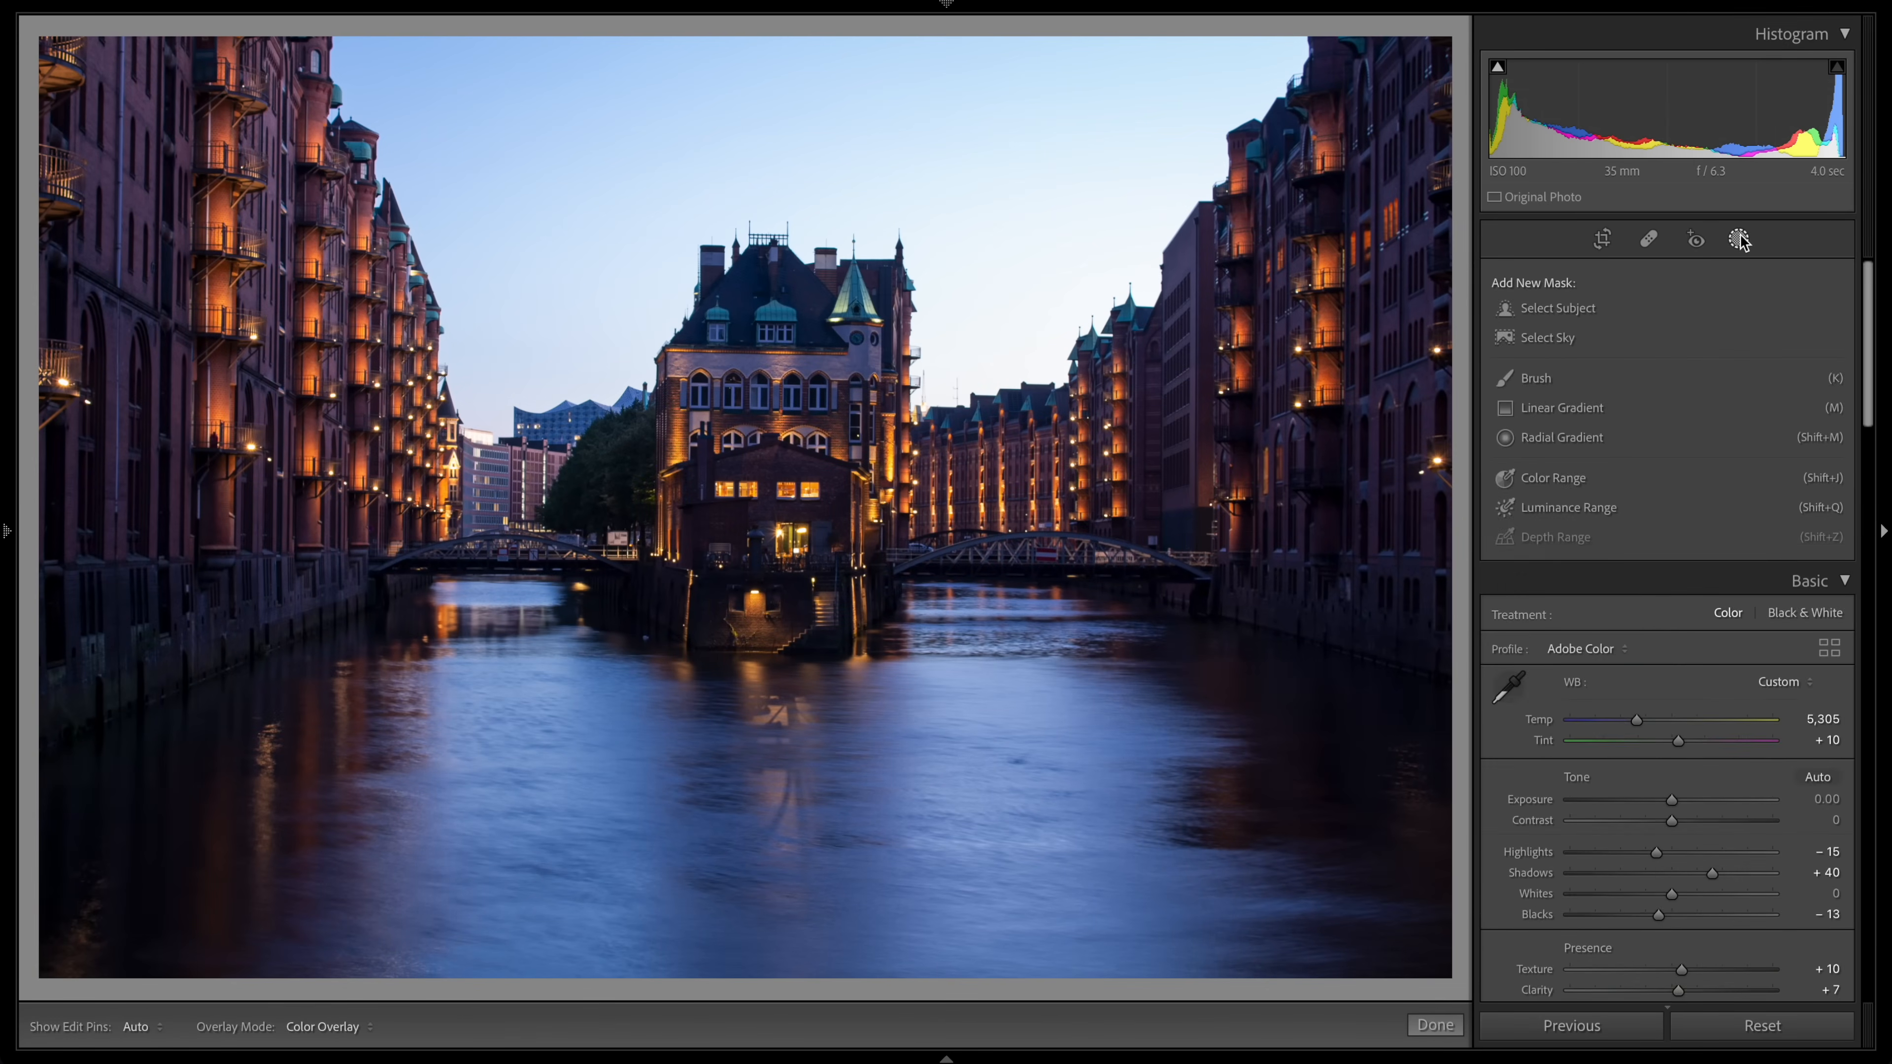
left_click(1563, 431)
left_click_drag(769, 442, 1006, 717)
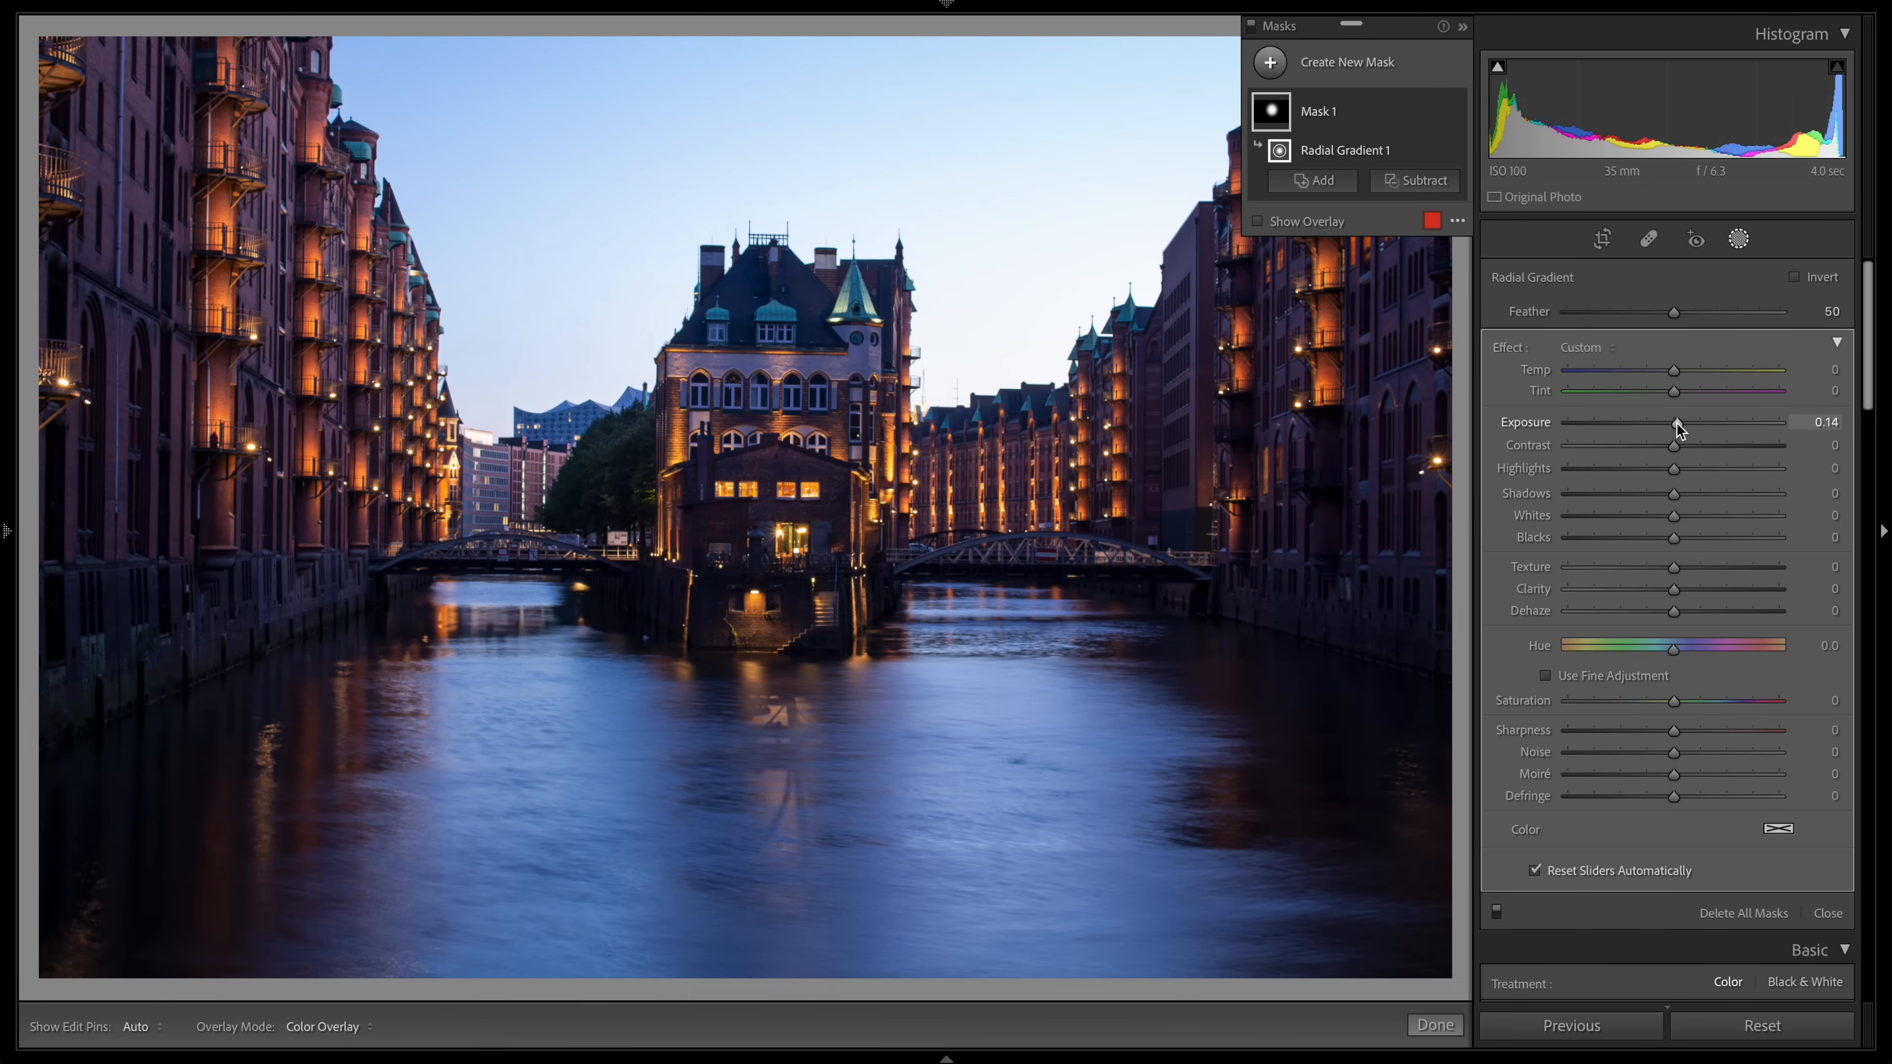
Step: Set the radial mask's Shadows to 11 and Exposure to 0.11, then close the masking panel
left_click_drag(1674, 493, 1685, 494)
left_click_drag(1674, 423, 1677, 423)
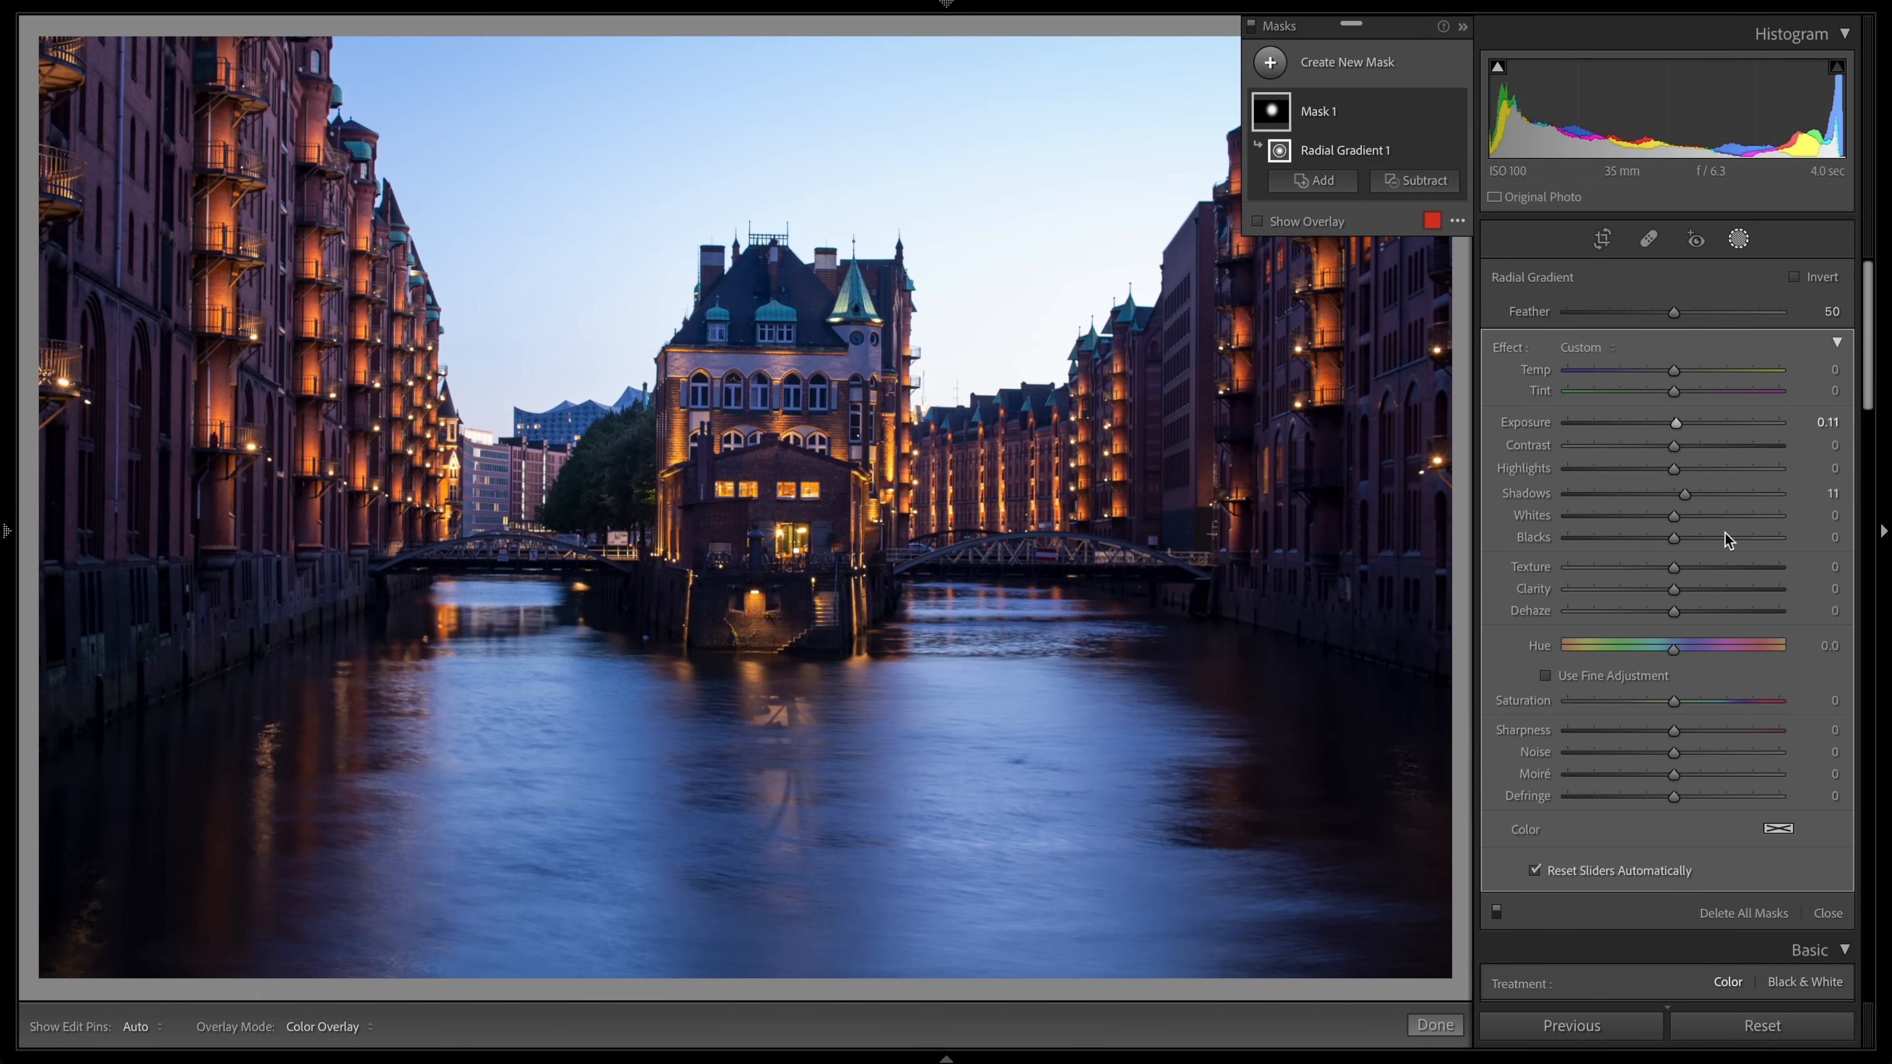
left_click(1825, 913)
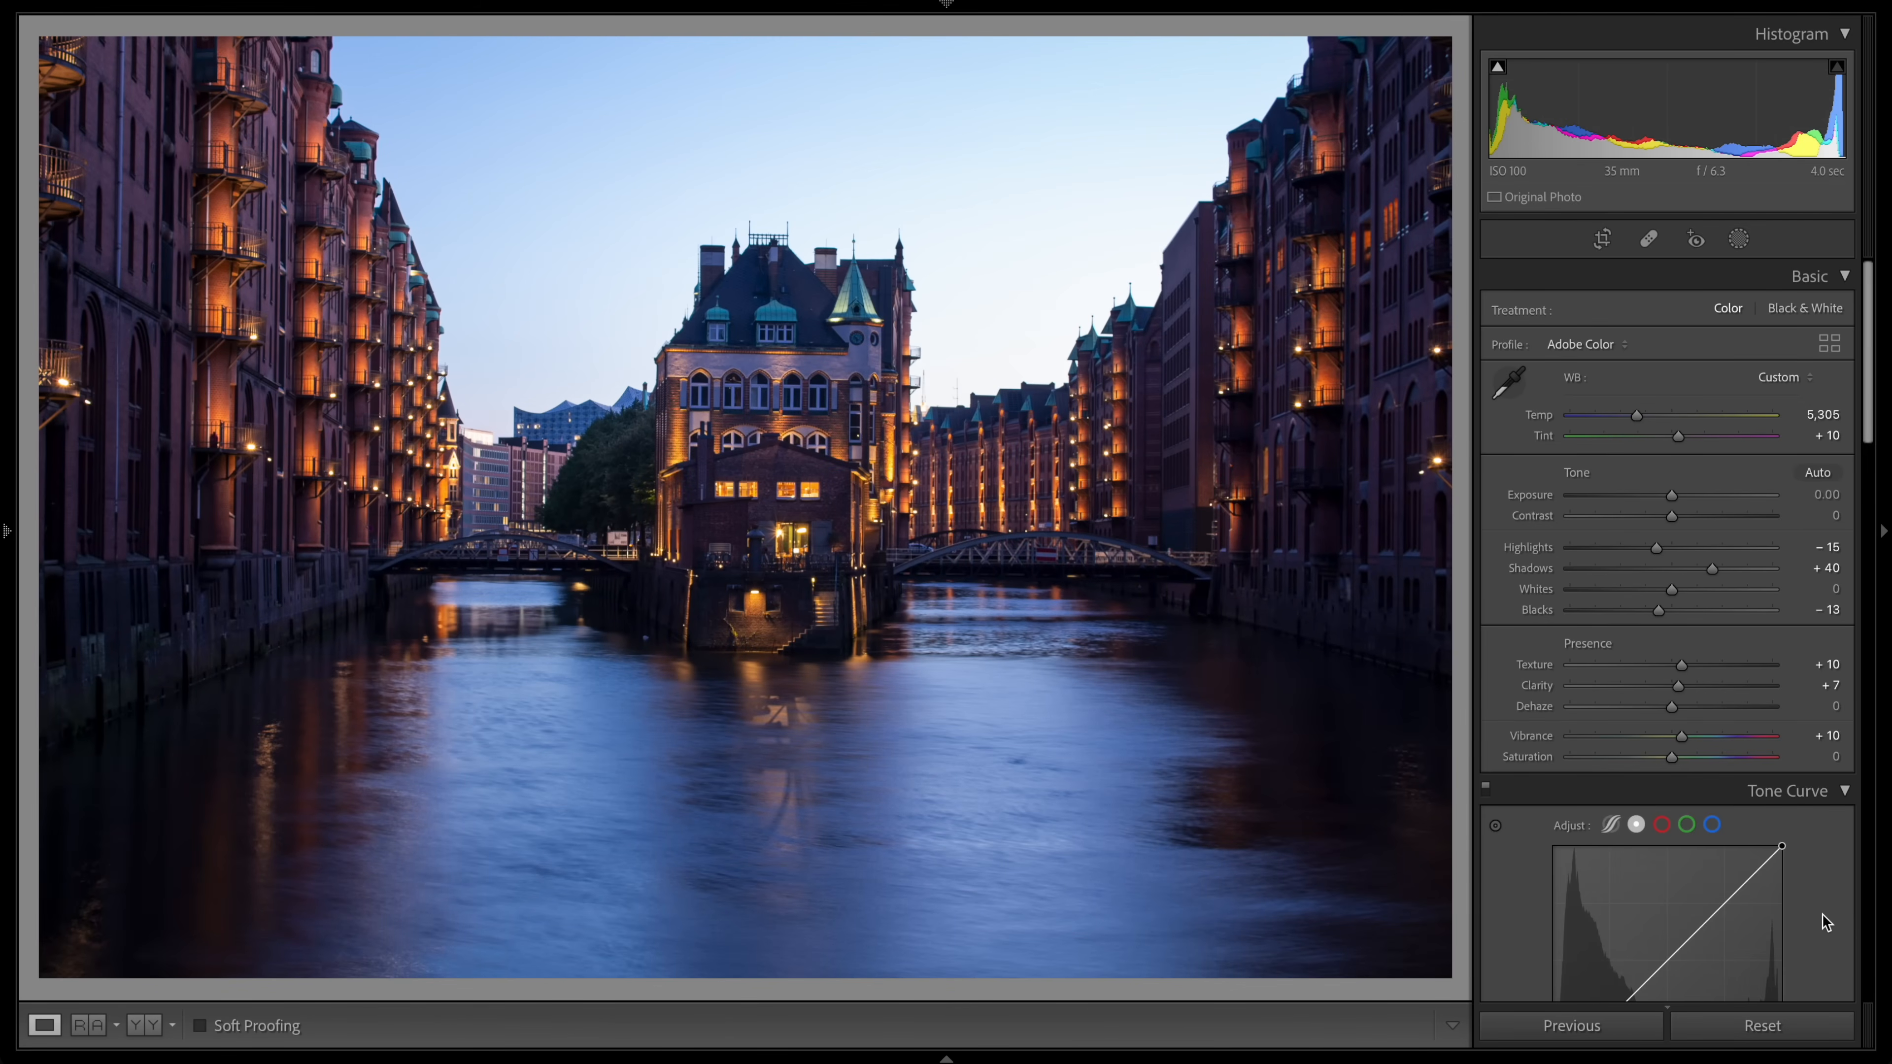
Step: Open the cityscape photo for editing in Adobe Photoshop 2022
right_click(33, 991)
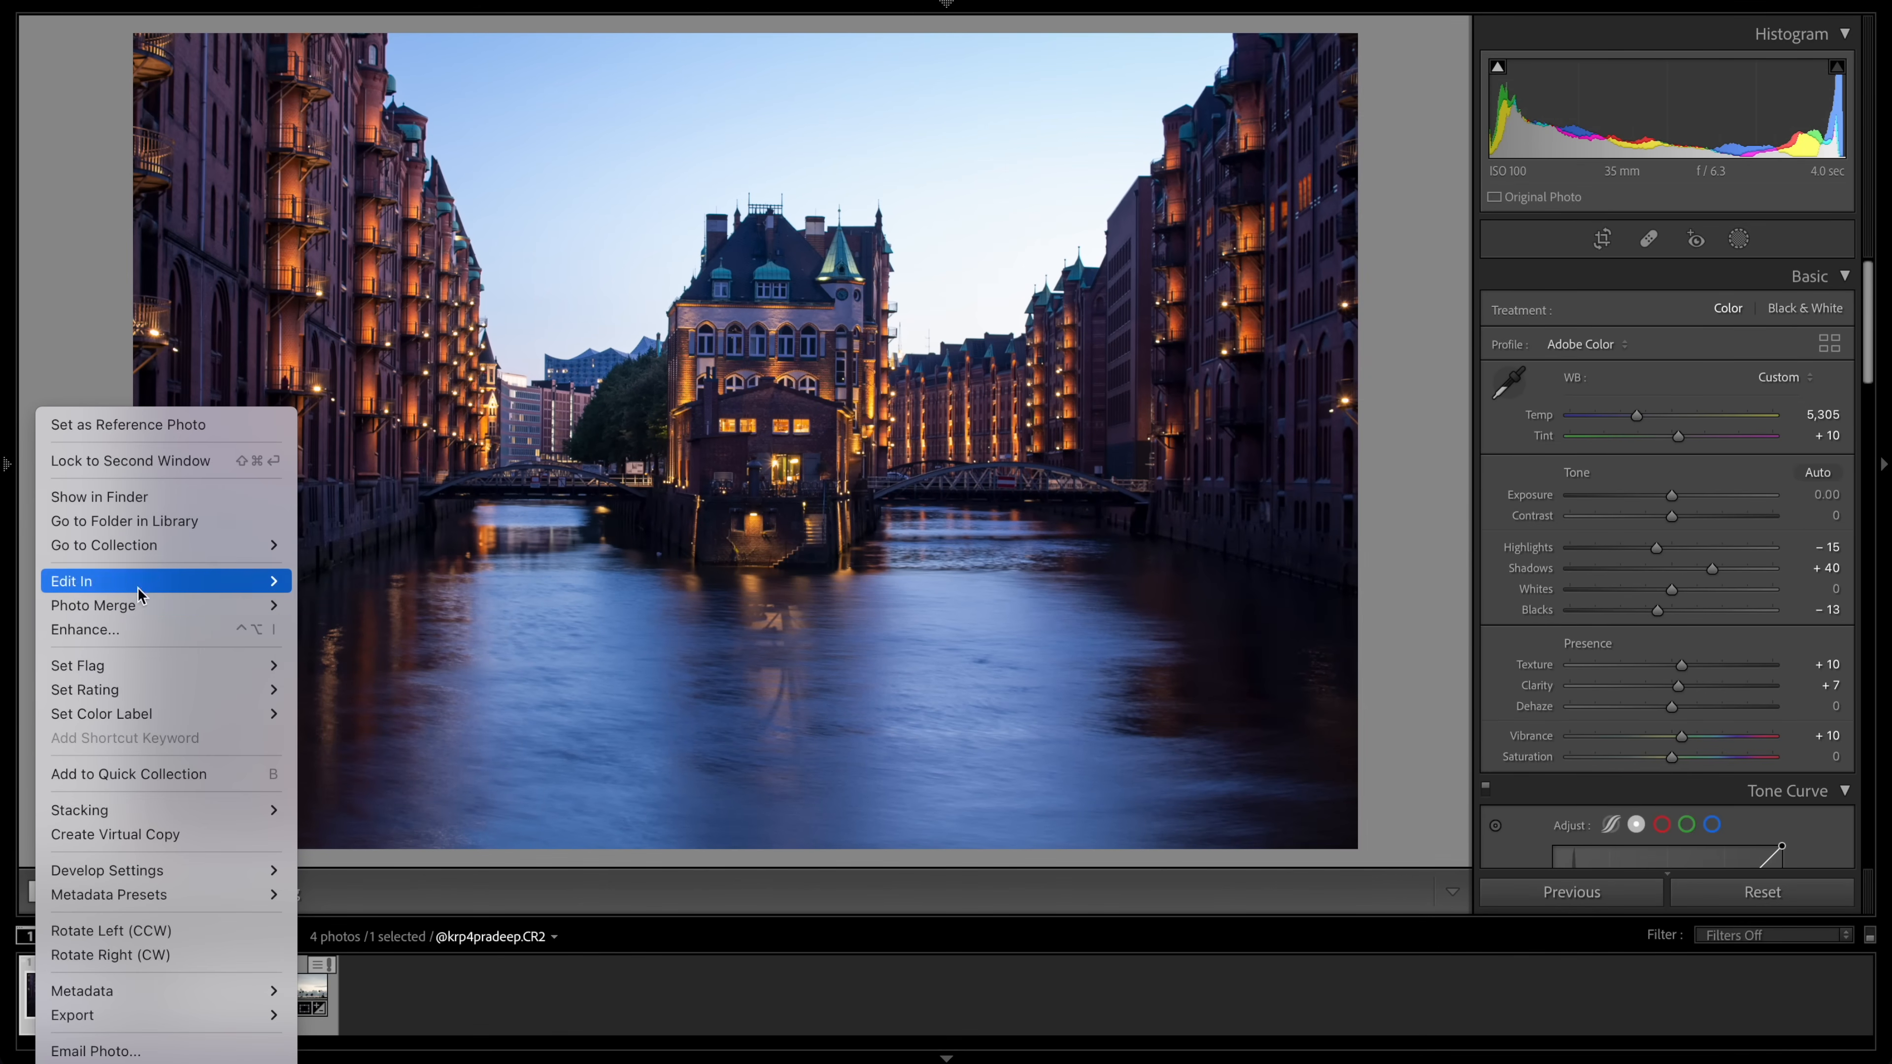
mouse_move(152, 585)
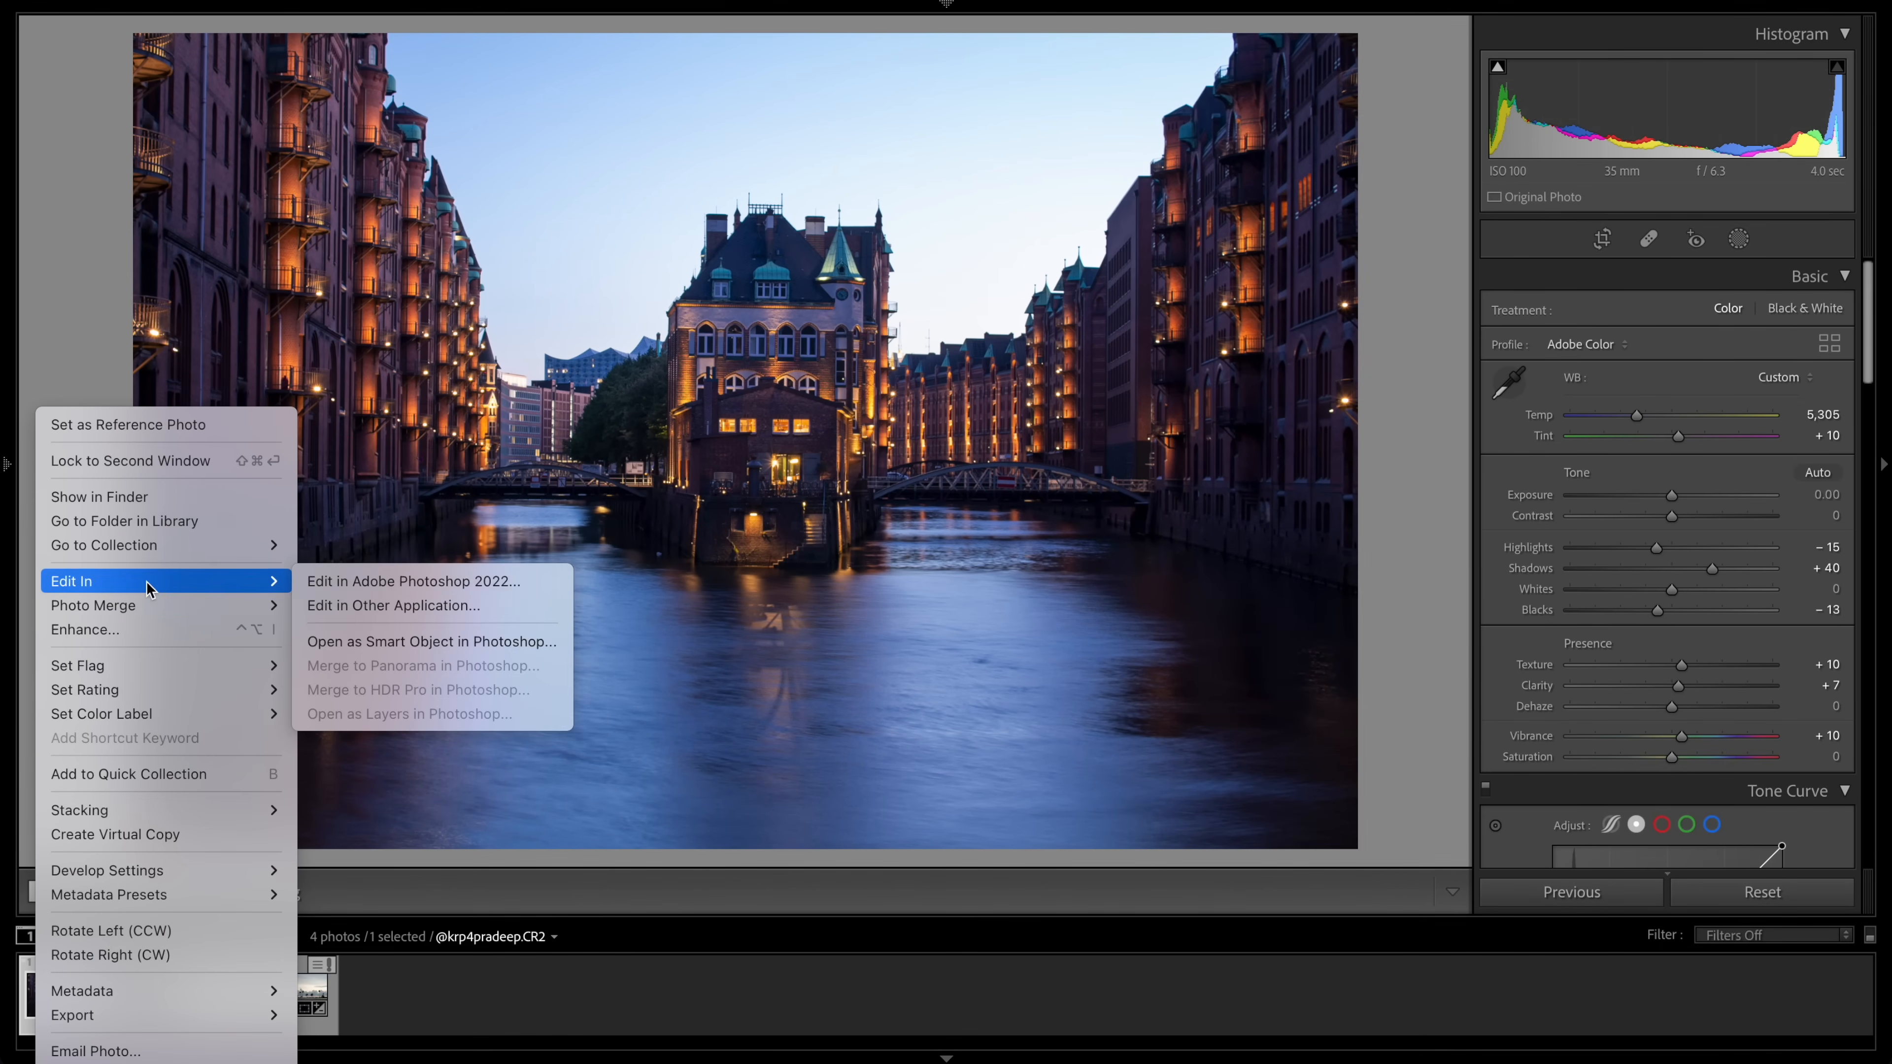
left_click(329, 582)
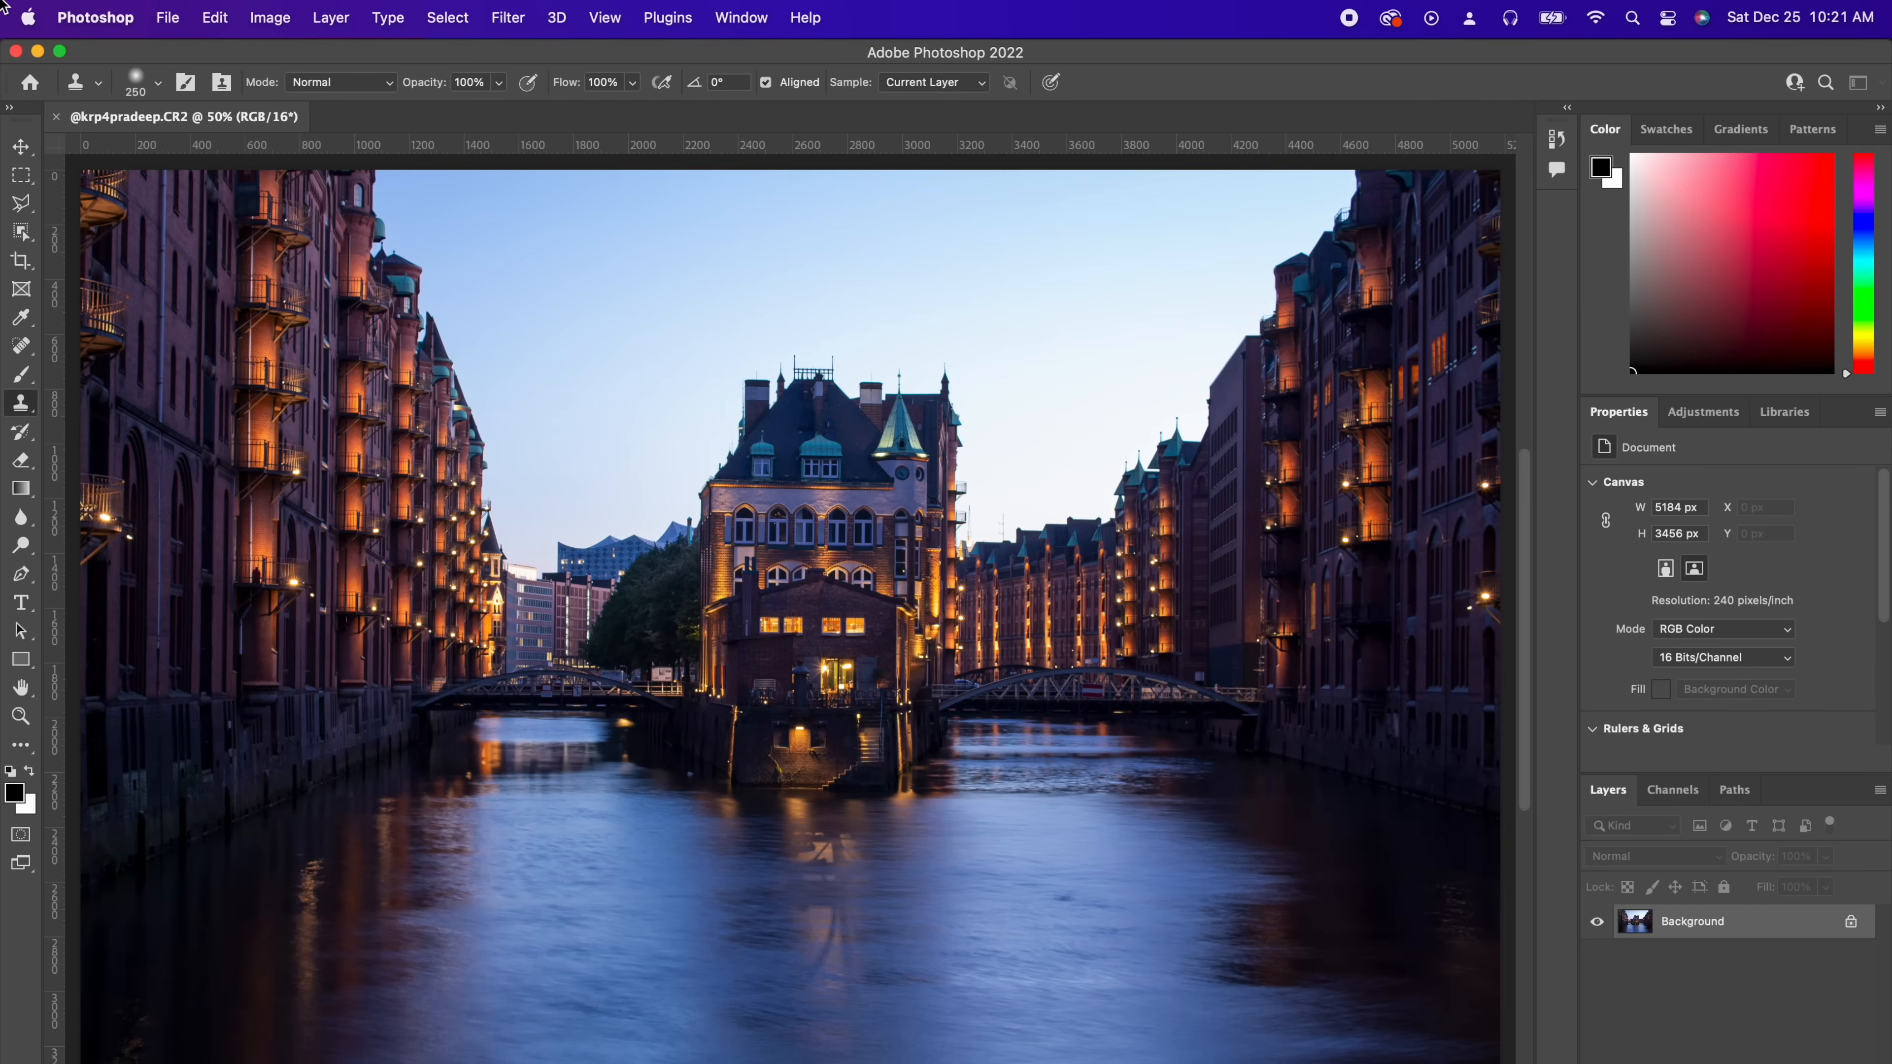
Step: Open Sky Replacement and toggle its preview on and off to compare with the original sky
left_click(214, 18)
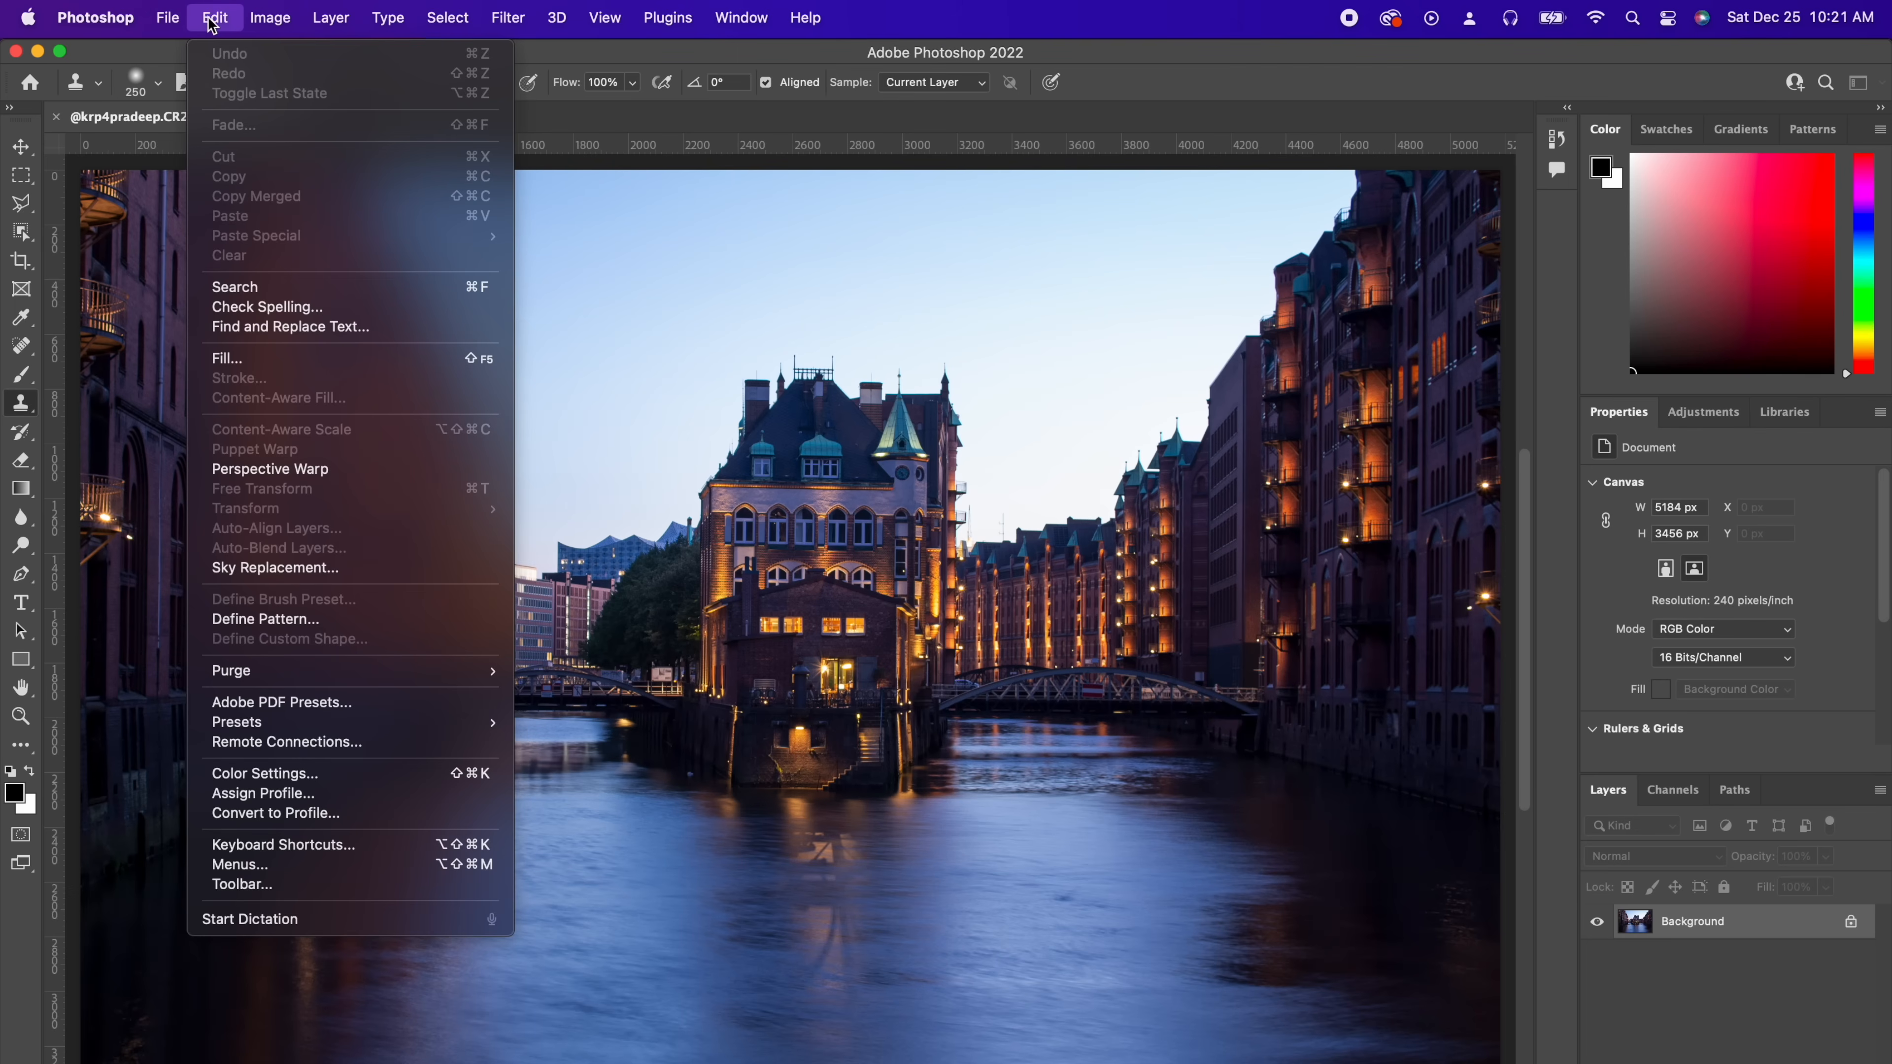
left_click(275, 568)
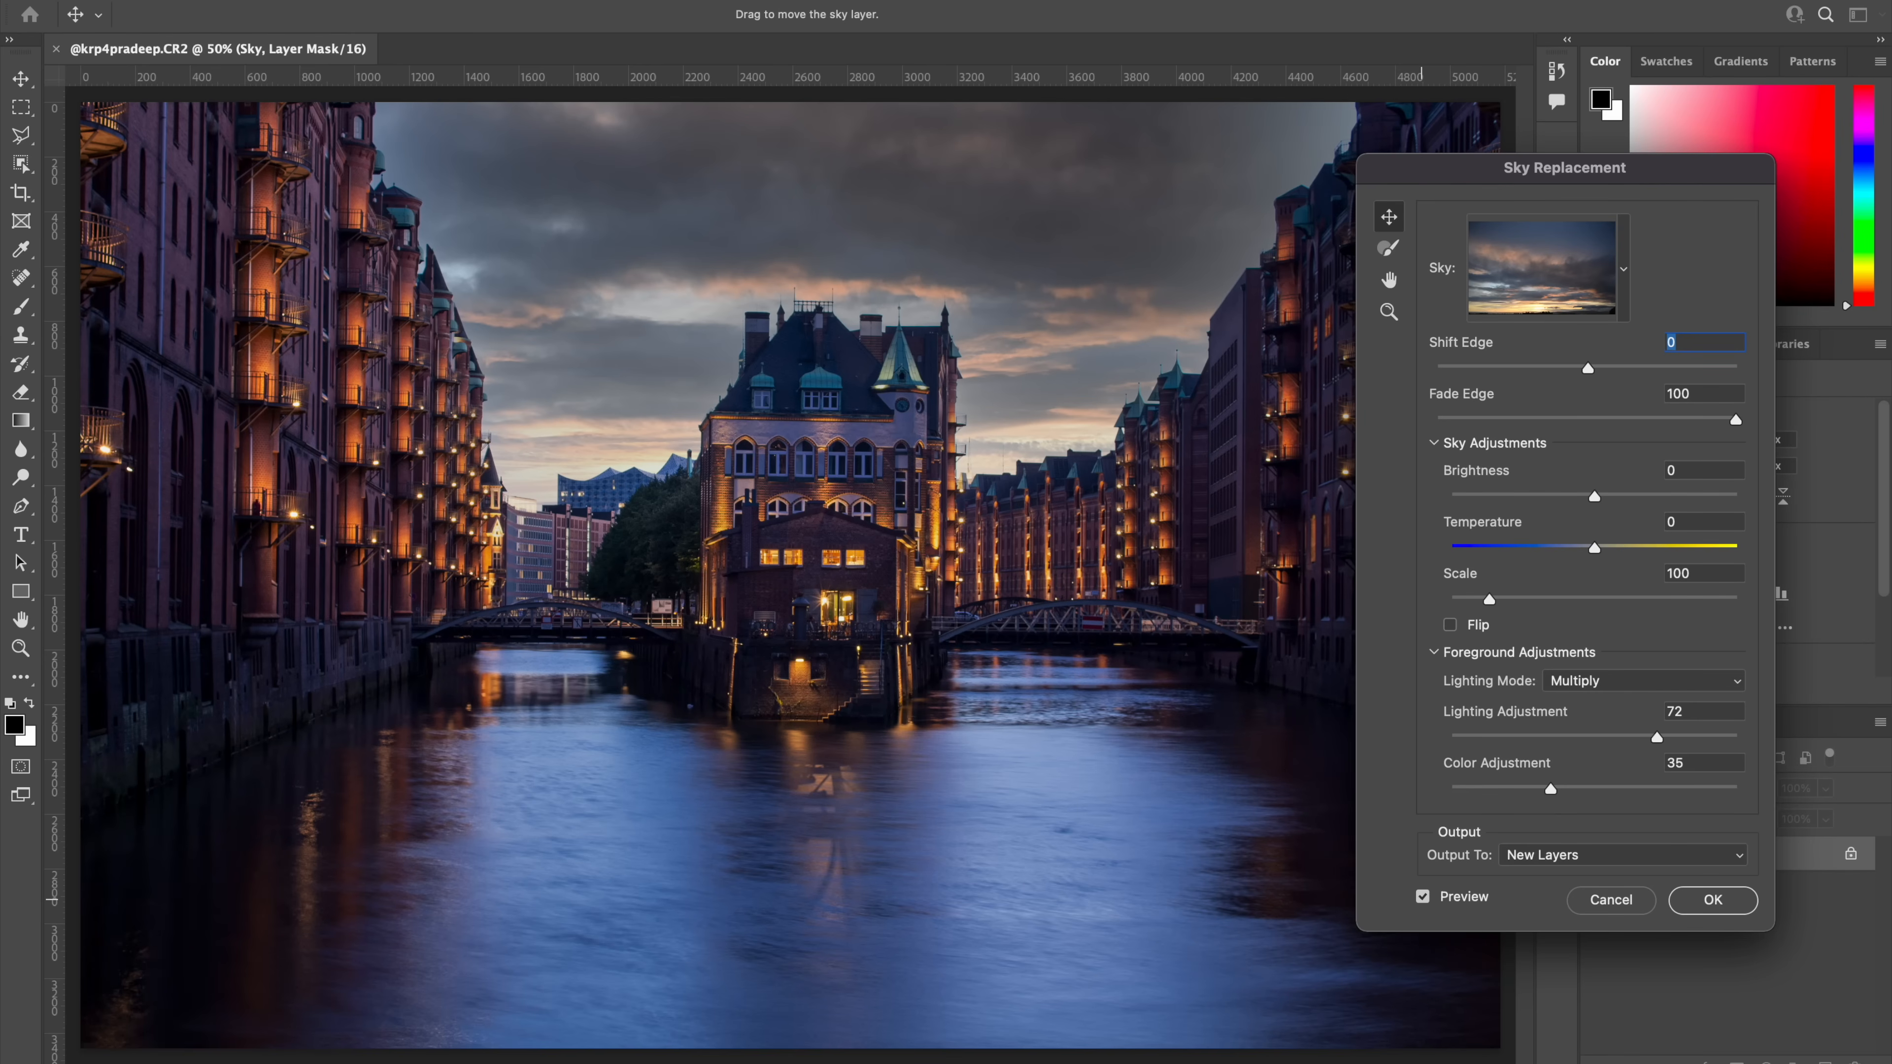
left_click(1423, 898)
left_click(1422, 898)
left_click(1423, 898)
left_click(1423, 898)
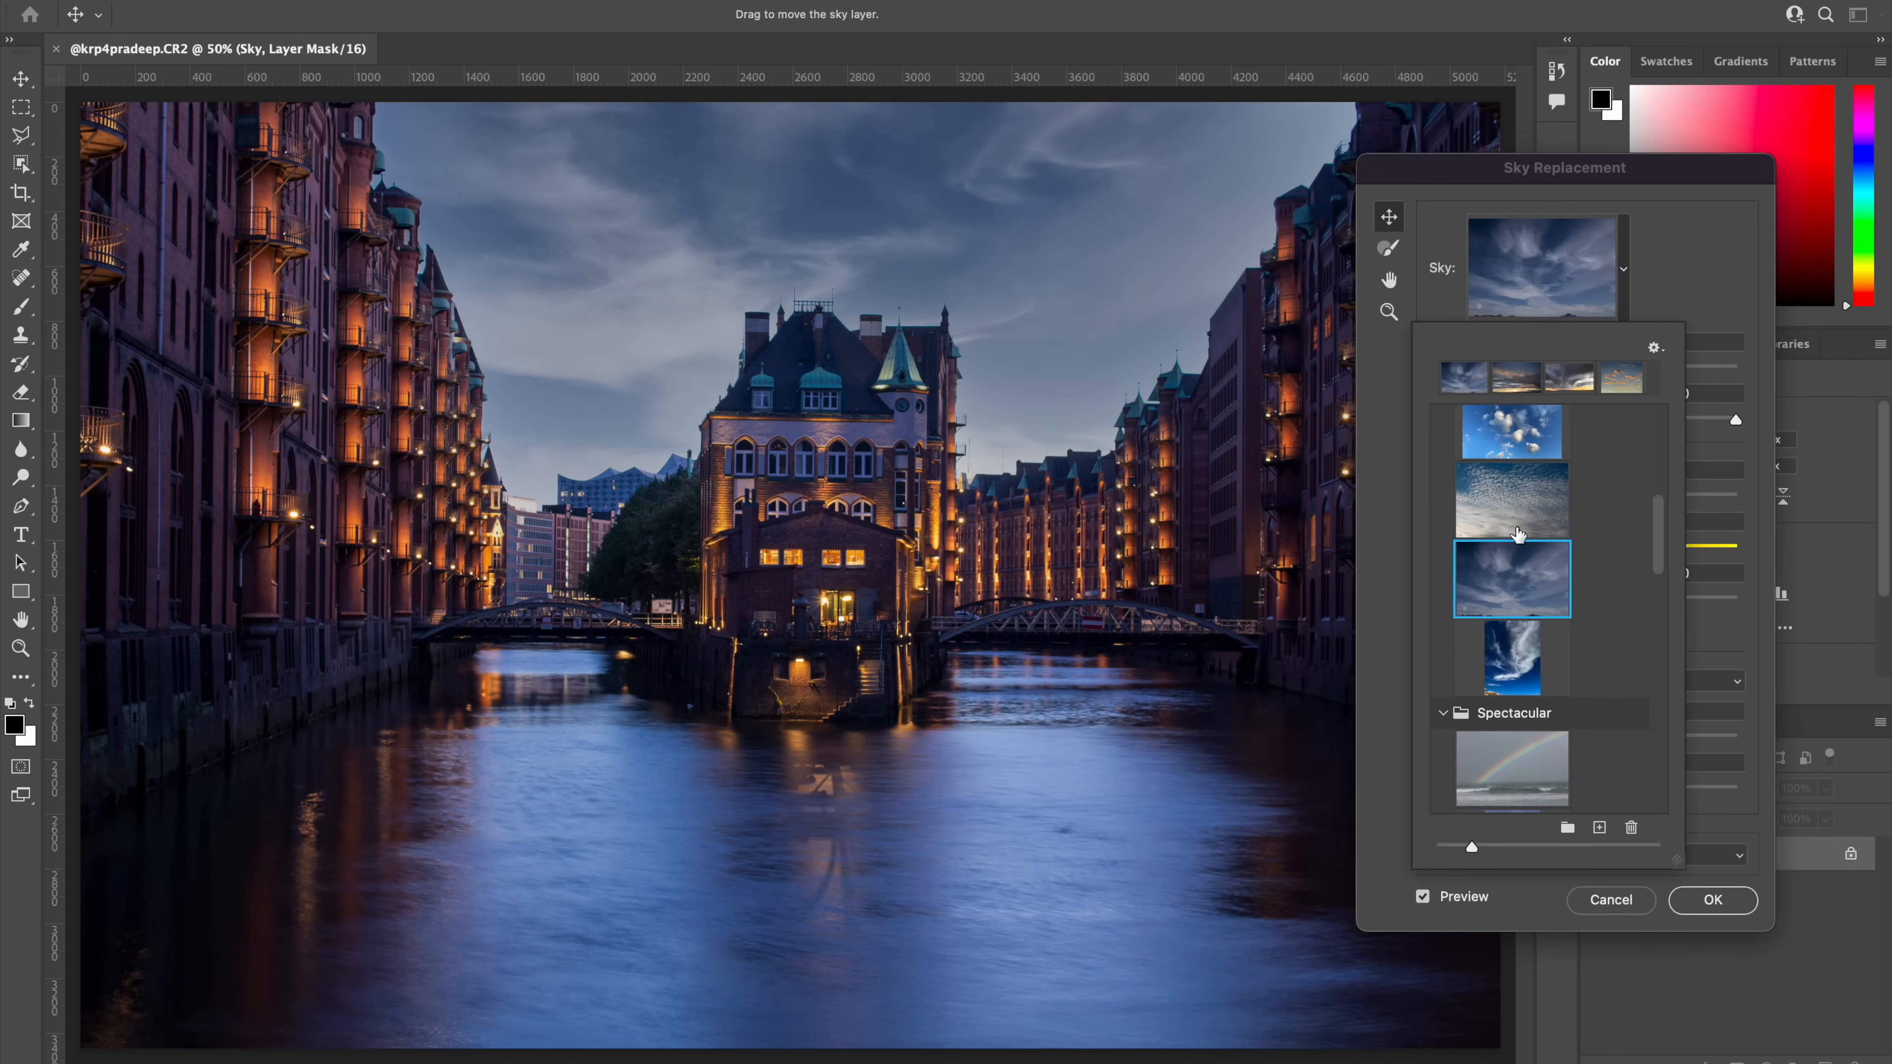
Step: Browse the sky library and choose a dusky purple-blue sky preset
left_click(1518, 516)
left_click(1516, 649)
scroll(1516, 653, "down", 2)
left_click(1512, 671)
scroll(1512, 671, "down", 6)
left_click(1509, 699)
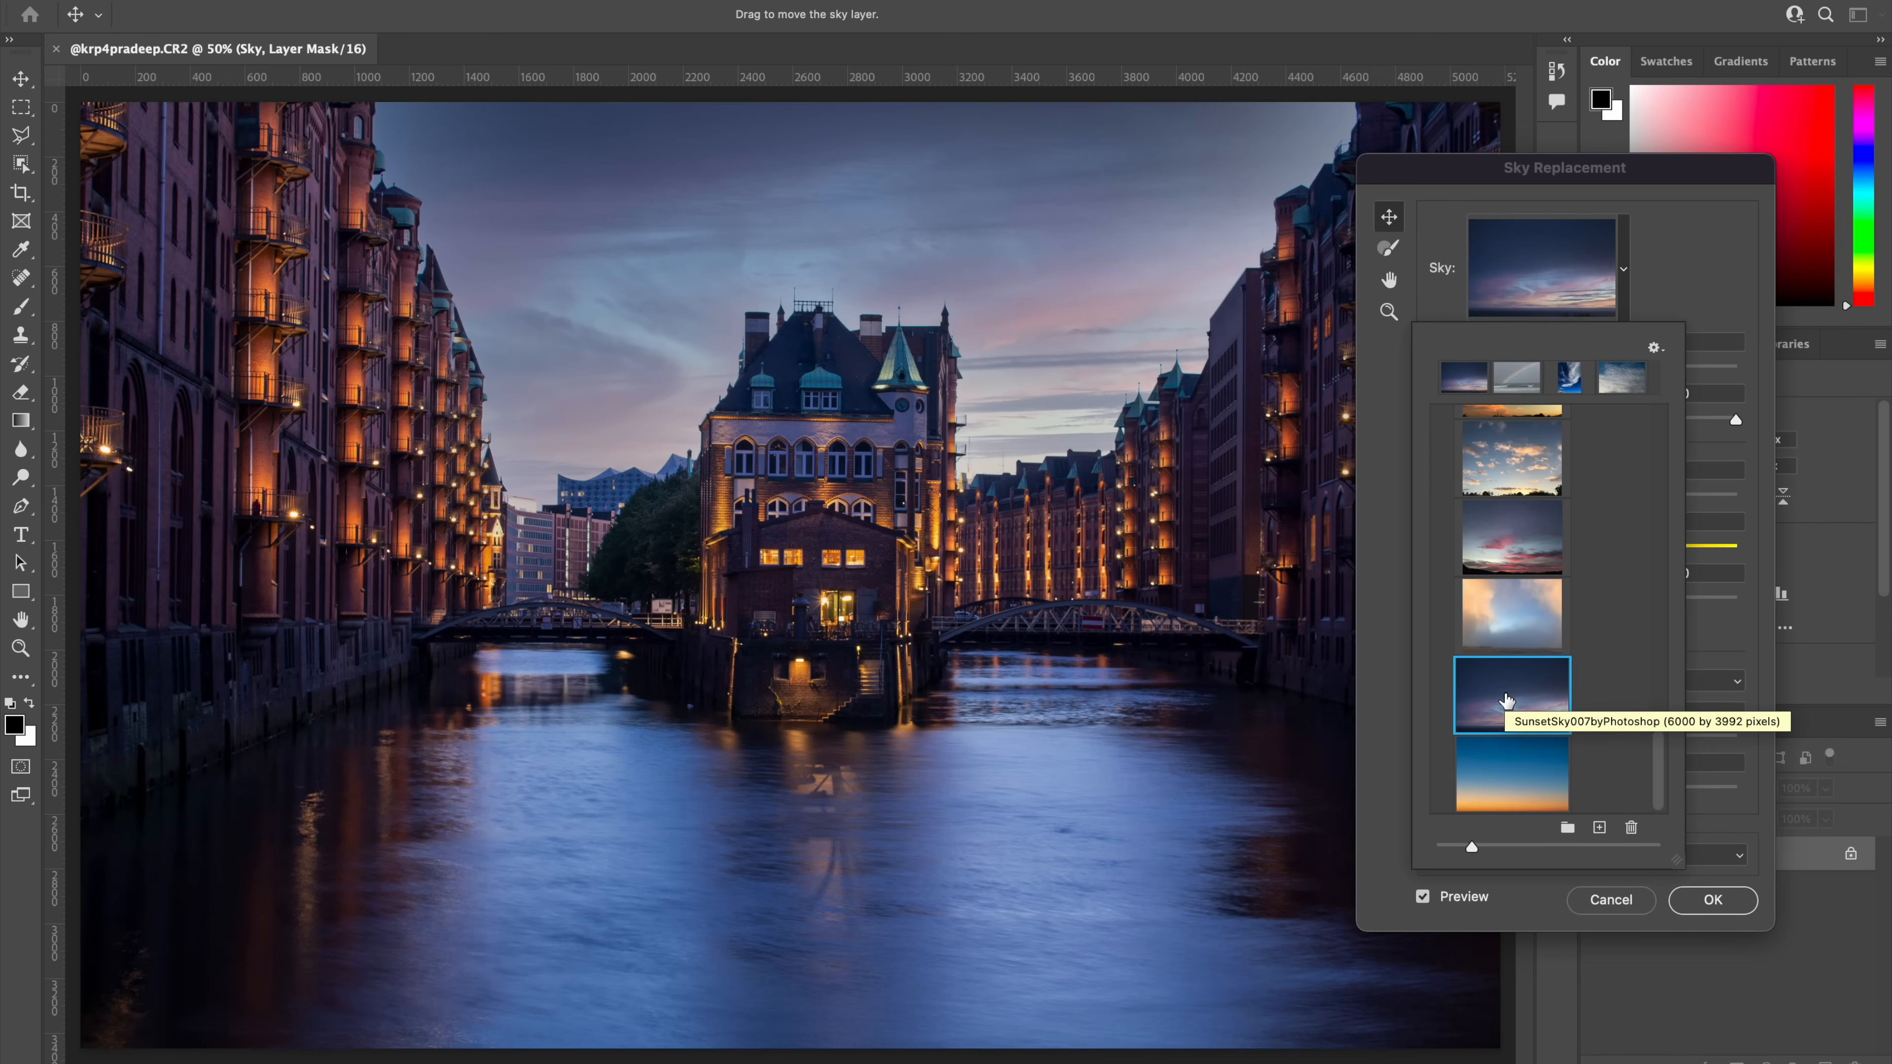
left_click(1710, 836)
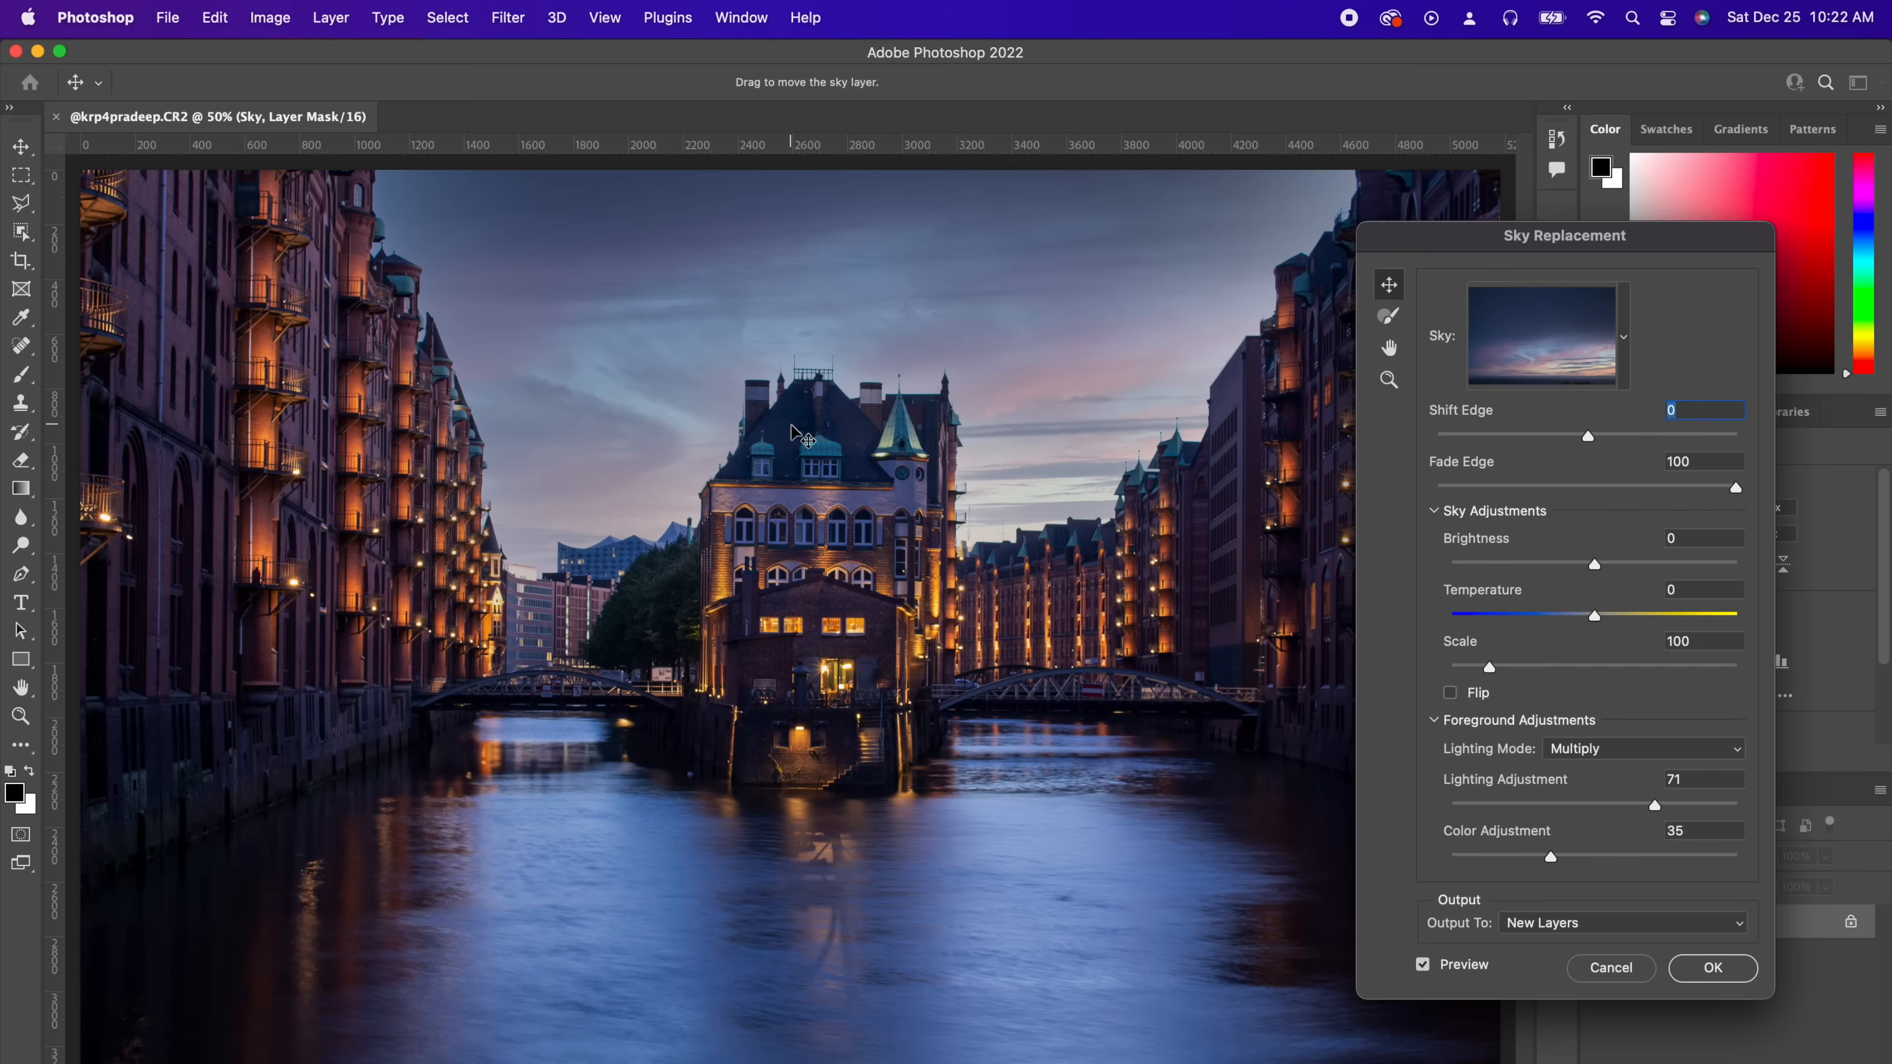
Step: Zoom into the building and rooftop edges and toggle the preview to inspect how the new sky blends
scroll(801, 436, "up", 5)
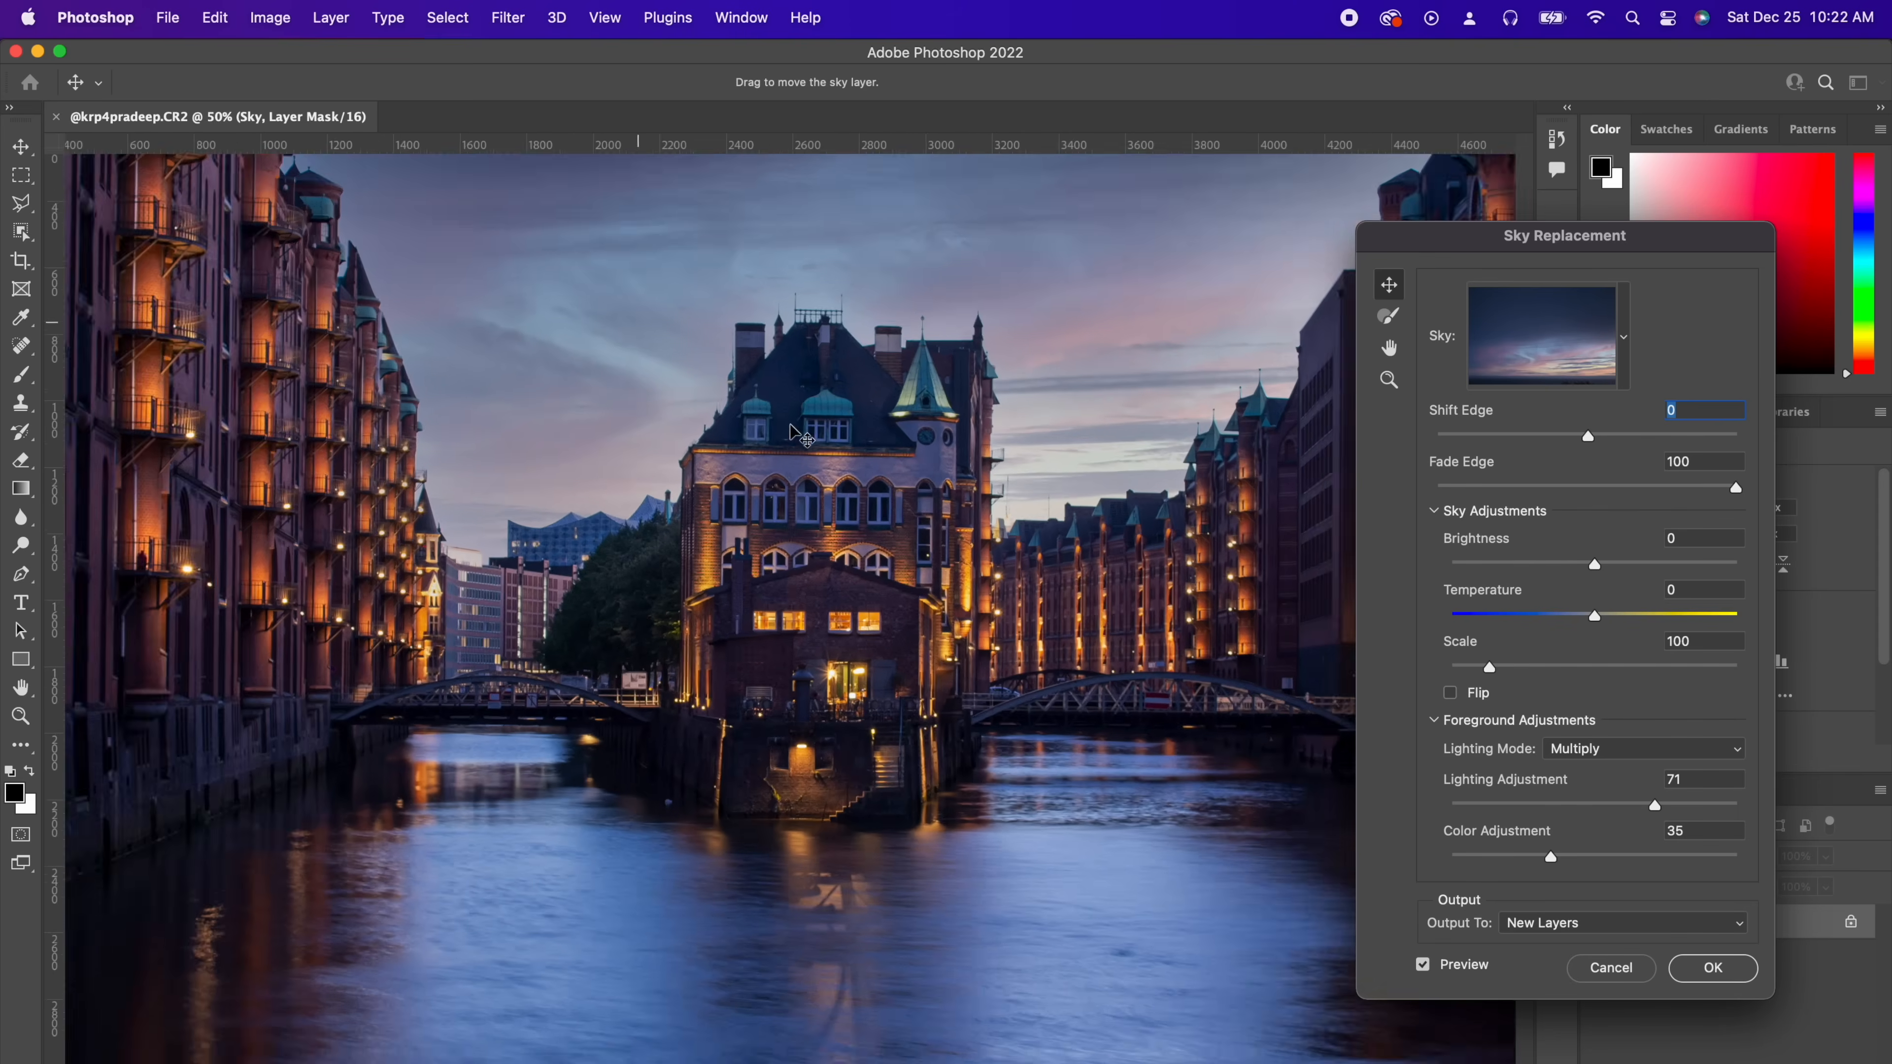
left_click_drag(739, 426, 1333, 804)
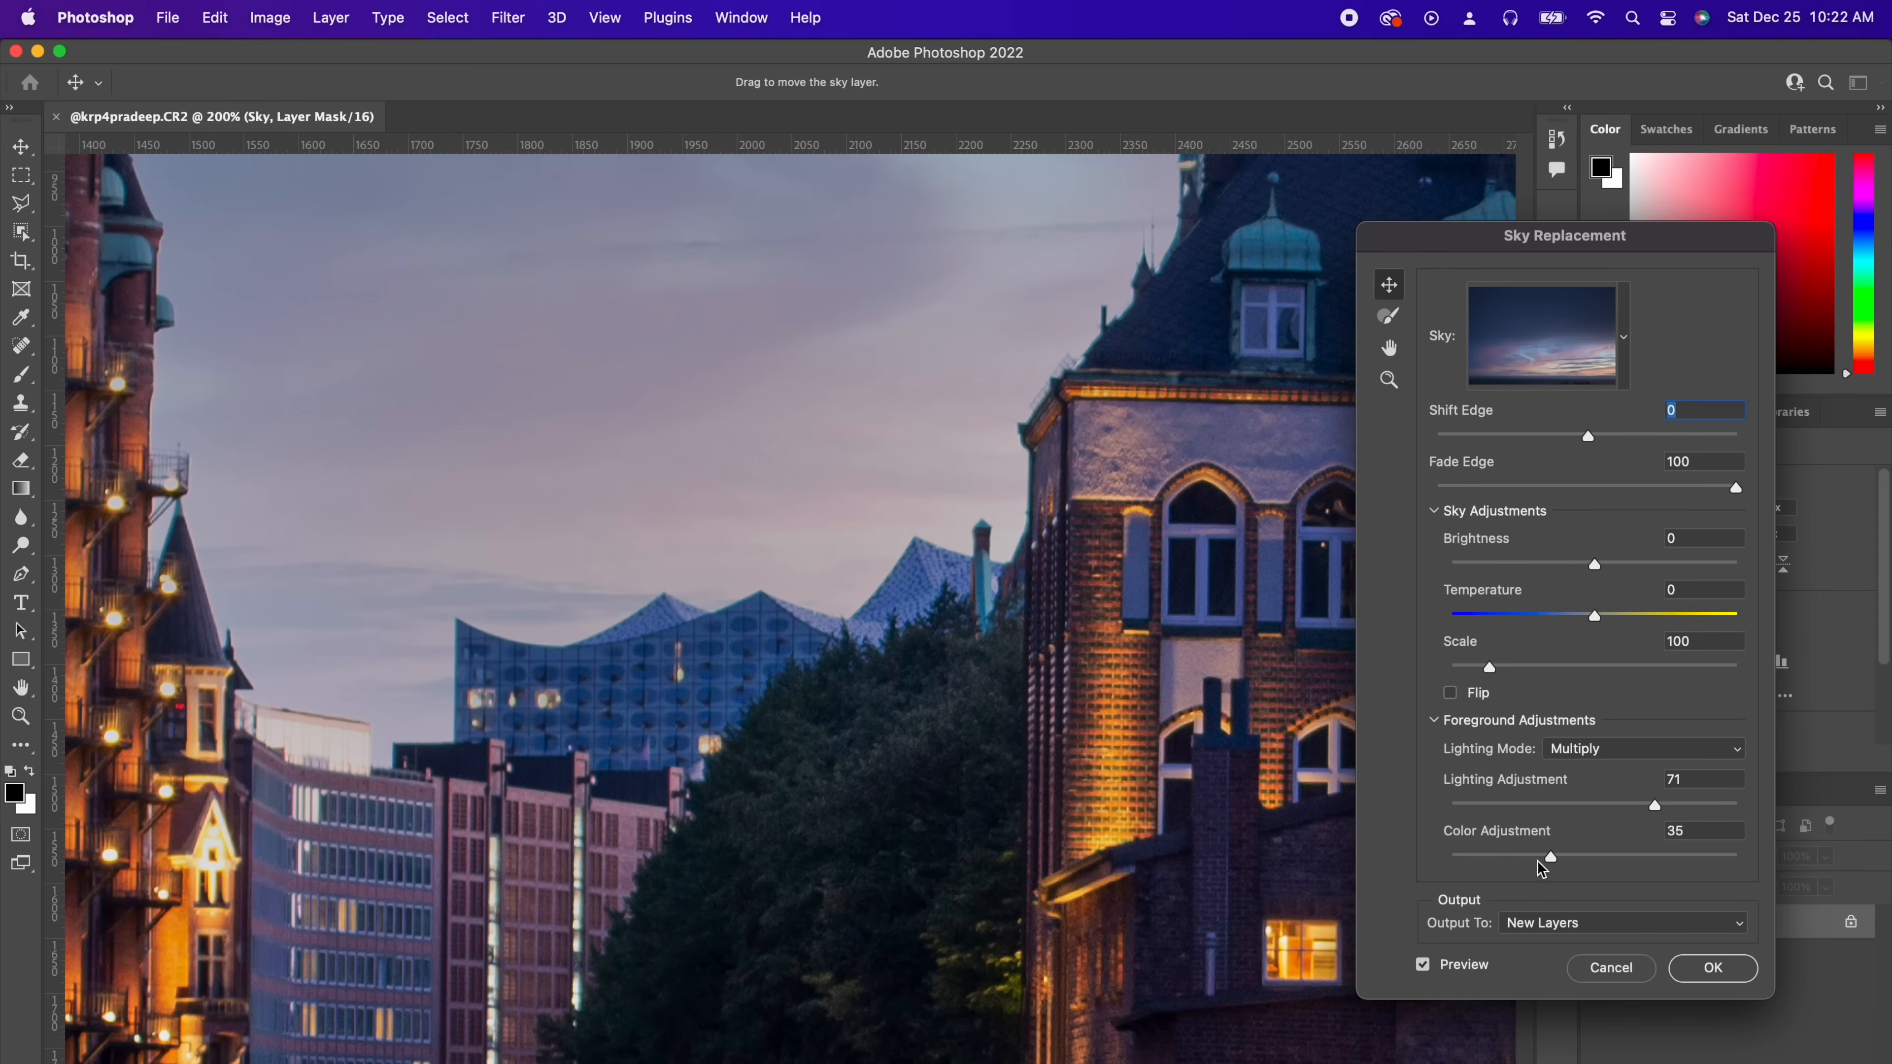
left_click(1423, 965)
left_click(1423, 965)
left_click(1423, 964)
left_click(1423, 965)
scroll(372, 824, "right", 10)
scroll(372, 823, "right", 12)
left_click(1423, 964)
left_click(1423, 964)
key("super+0")
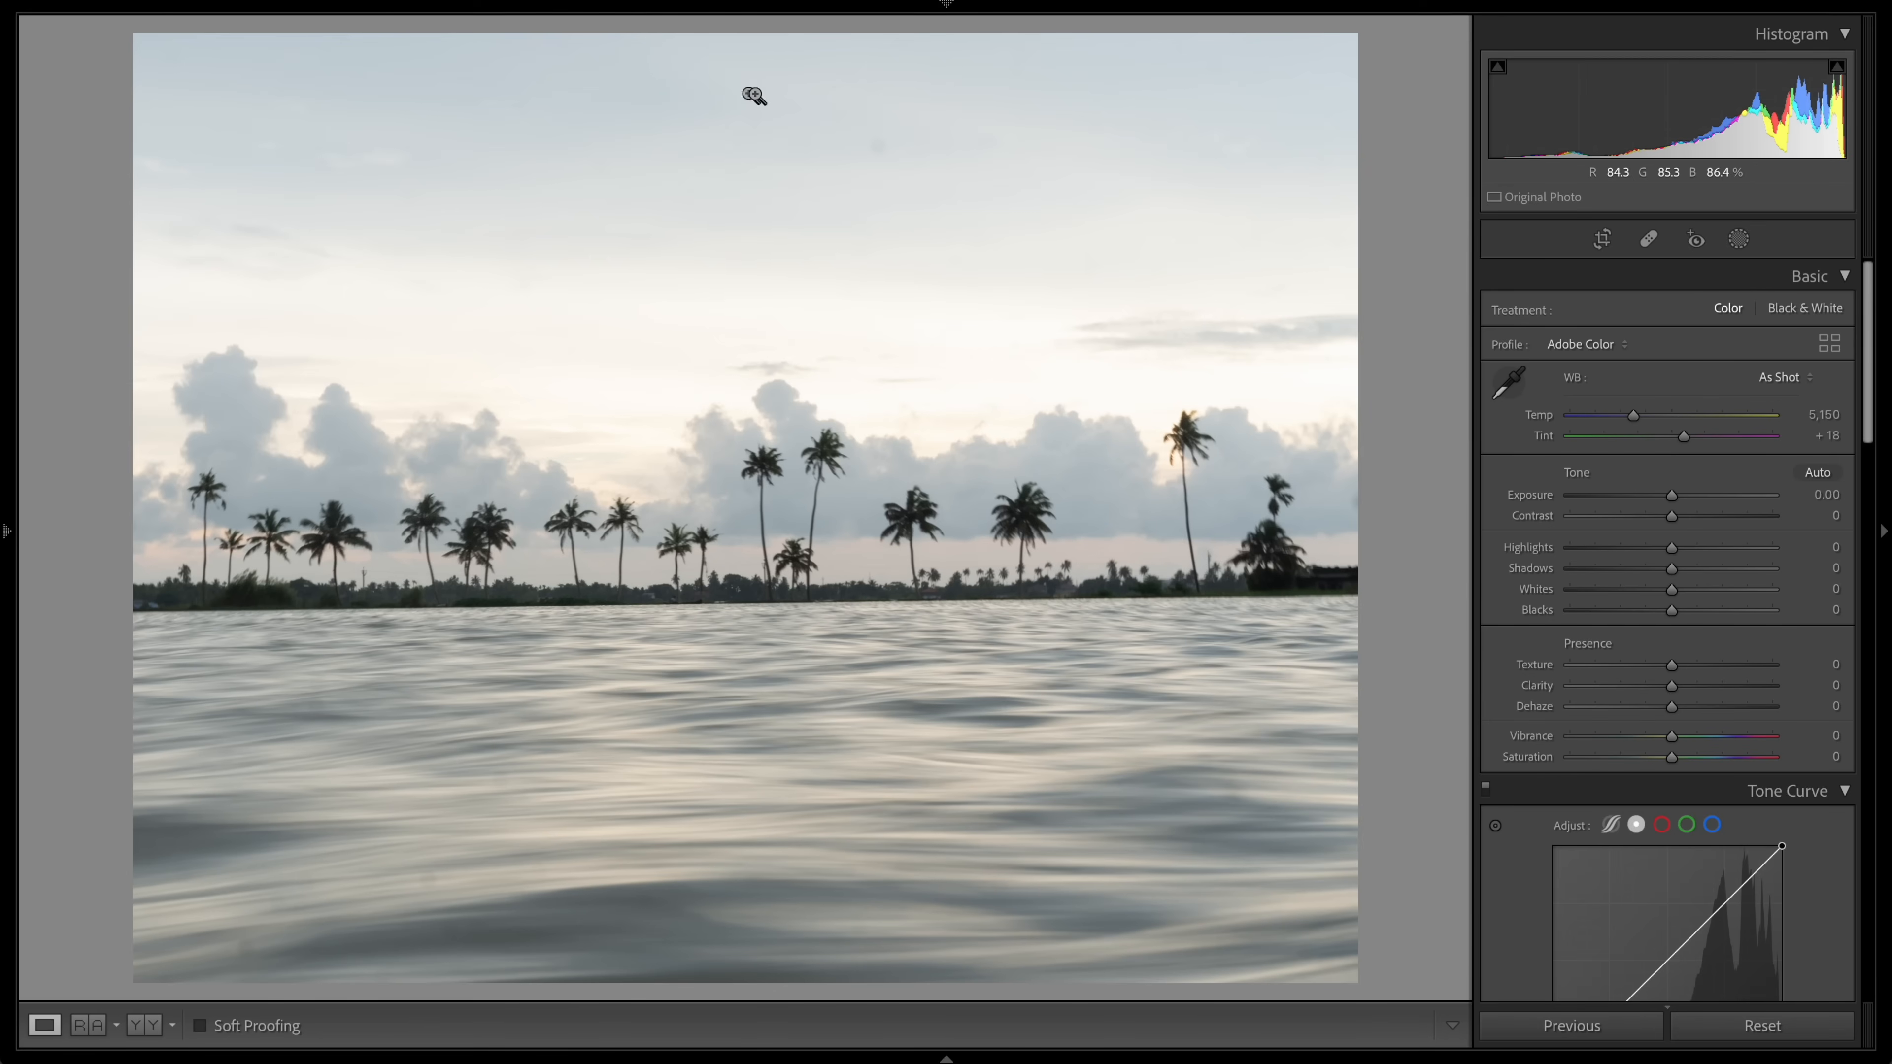
Step: On the palm tree photo, lower Exposure to −0.60 and raise Clarity to +15
left_click_drag(1669, 497, 1626, 549)
mouse_move(1671, 685)
left_mouse_down()
mouse_move(1689, 685)
mouse_move(1681, 736)
mouse_move(1678, 707)
left_mouse_up()
scroll(1677, 707, "down", 3)
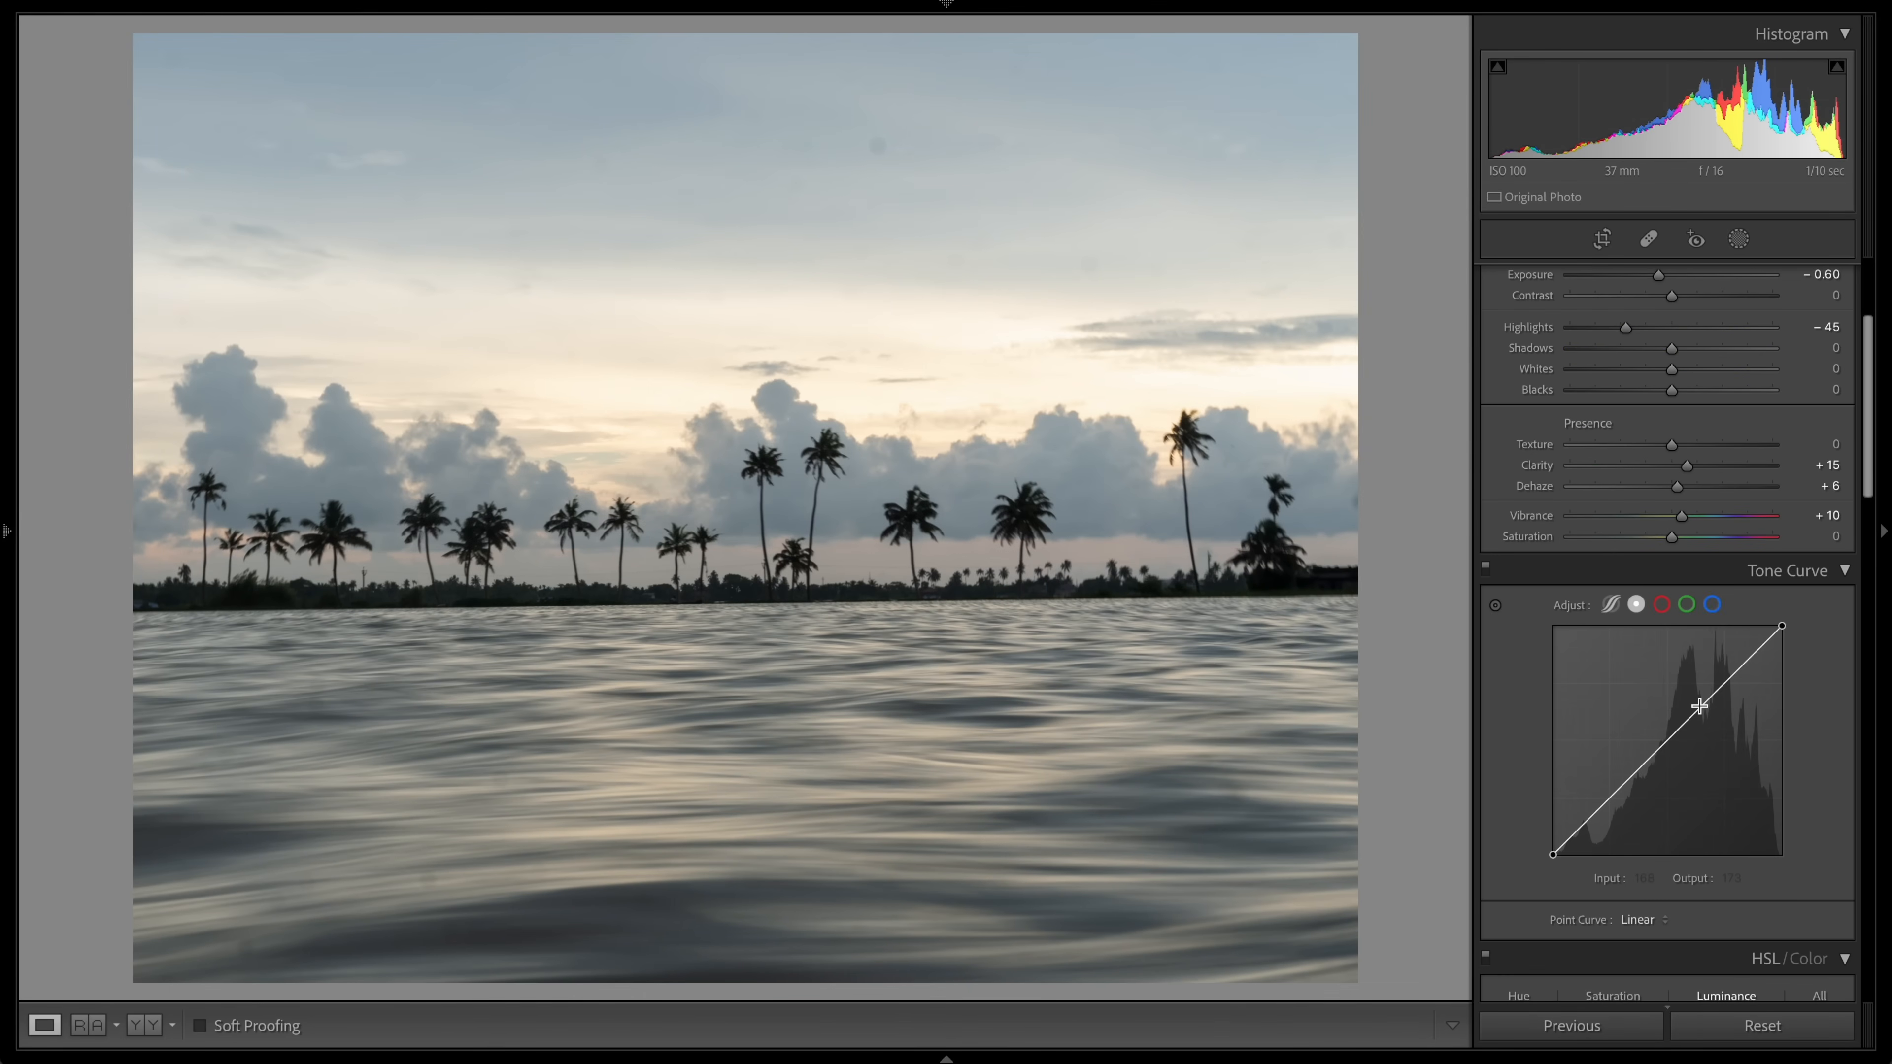
Step: Lower the tone curve's shadows to input 67, output 44 and set Blue luminance to −10
left_click_drag(1626, 789, 1613, 815)
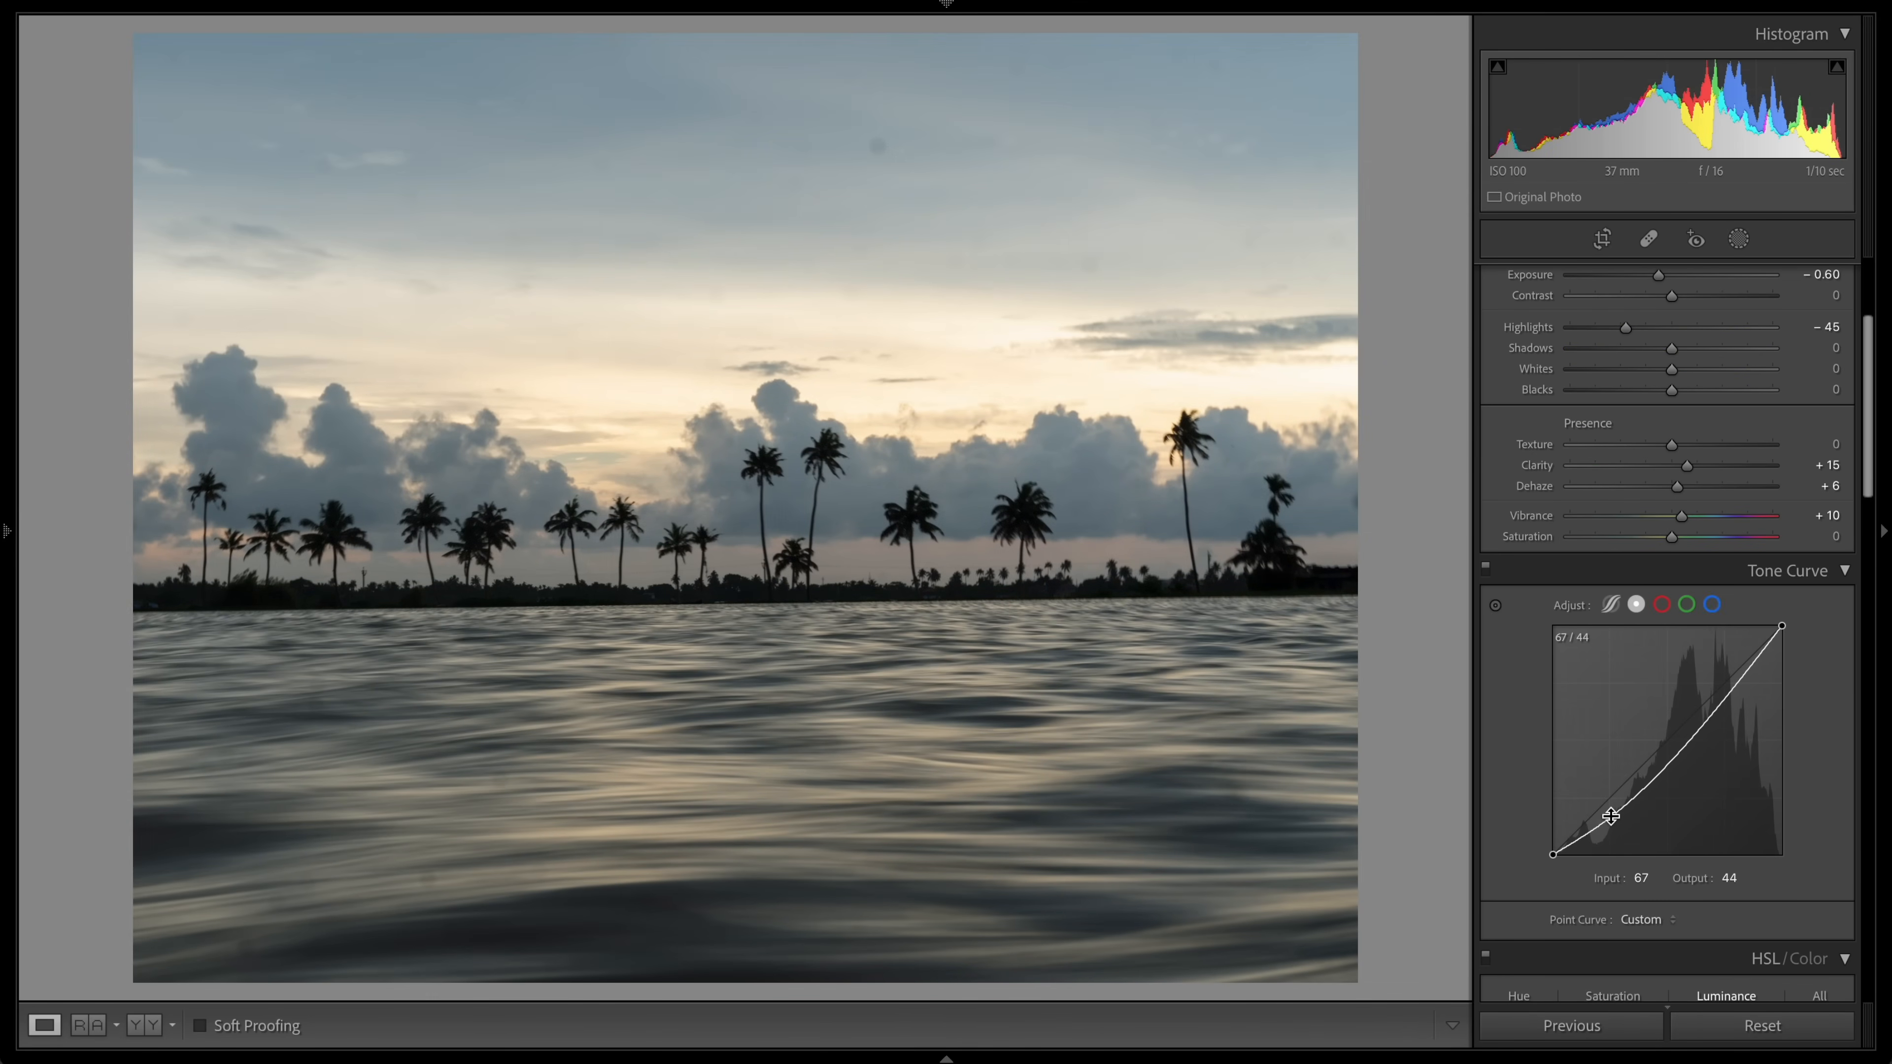
left_click_drag(1732, 698, 1666, 728)
scroll(1731, 676, "down", 5)
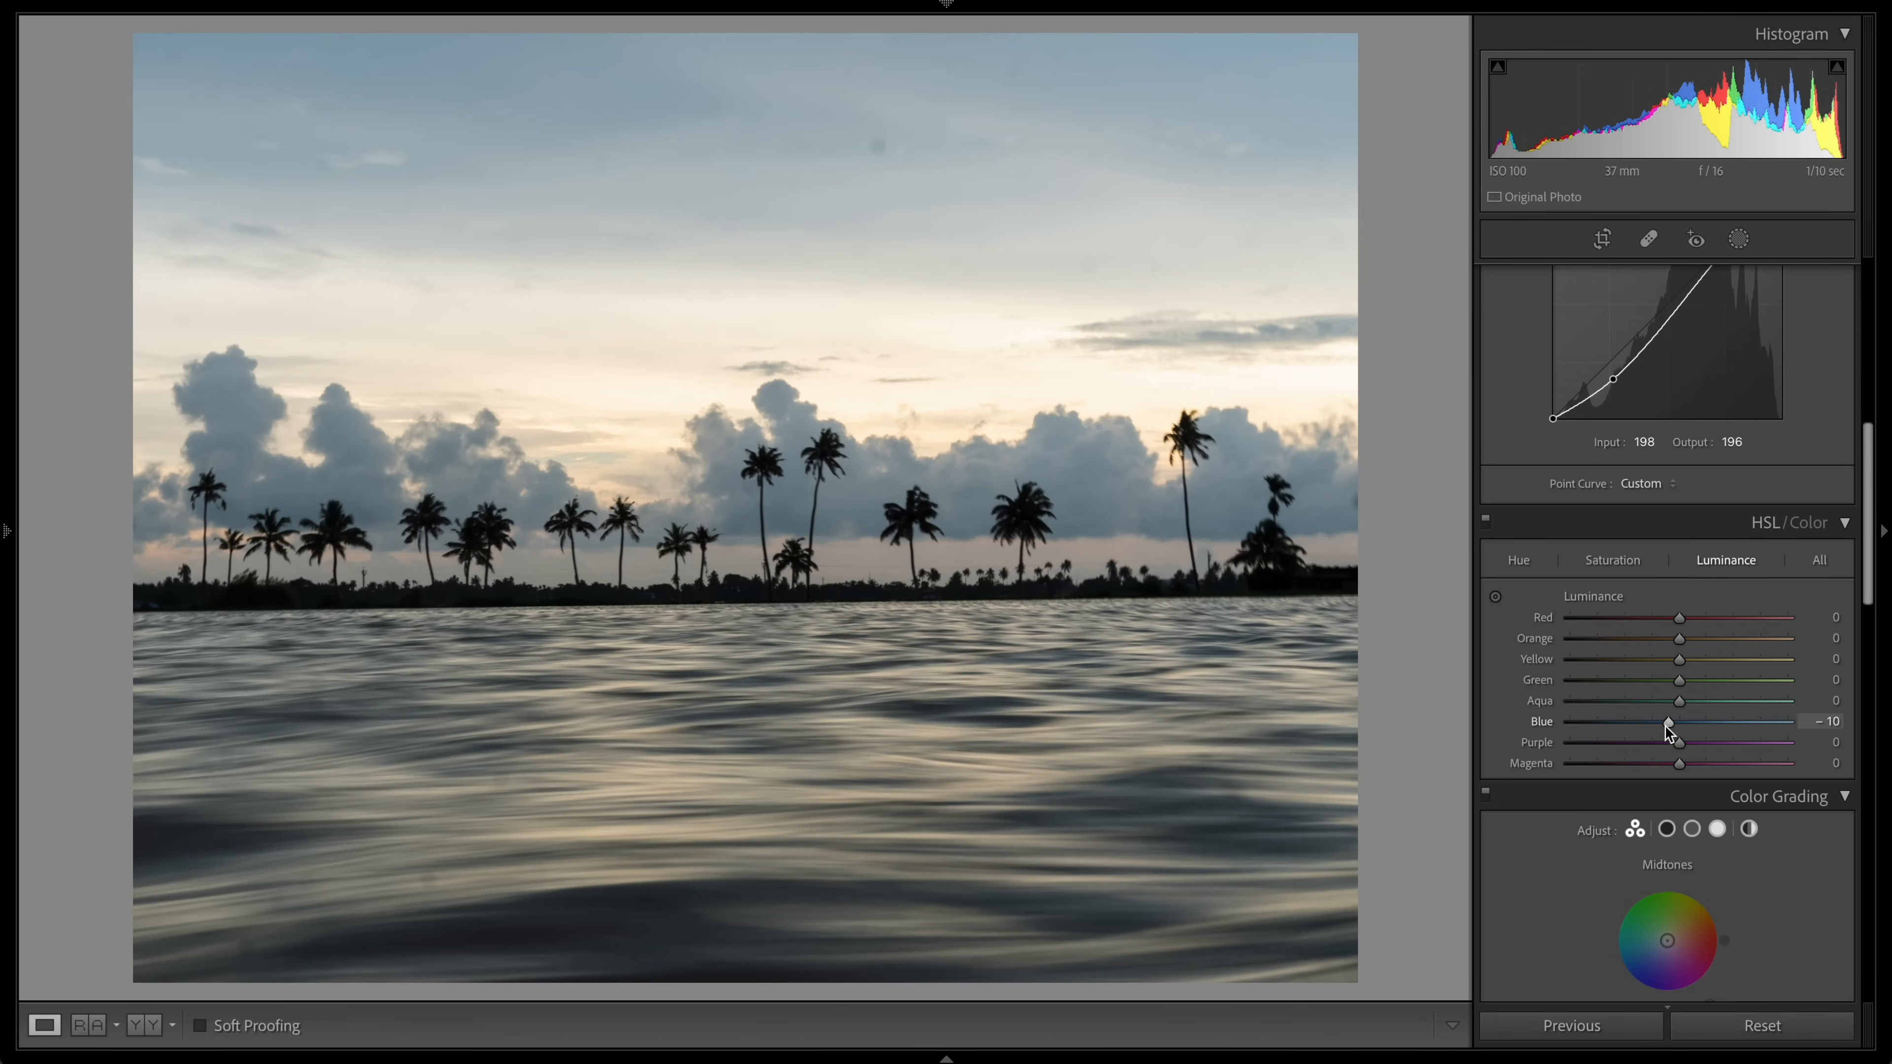
Step: Toggle the before and after view of the palm tree photo
key("backslash")
key("backslash")
key("backslash")
Step: Open the palm tree photo for editing in Adobe Photoshop
right_click(289, 410)
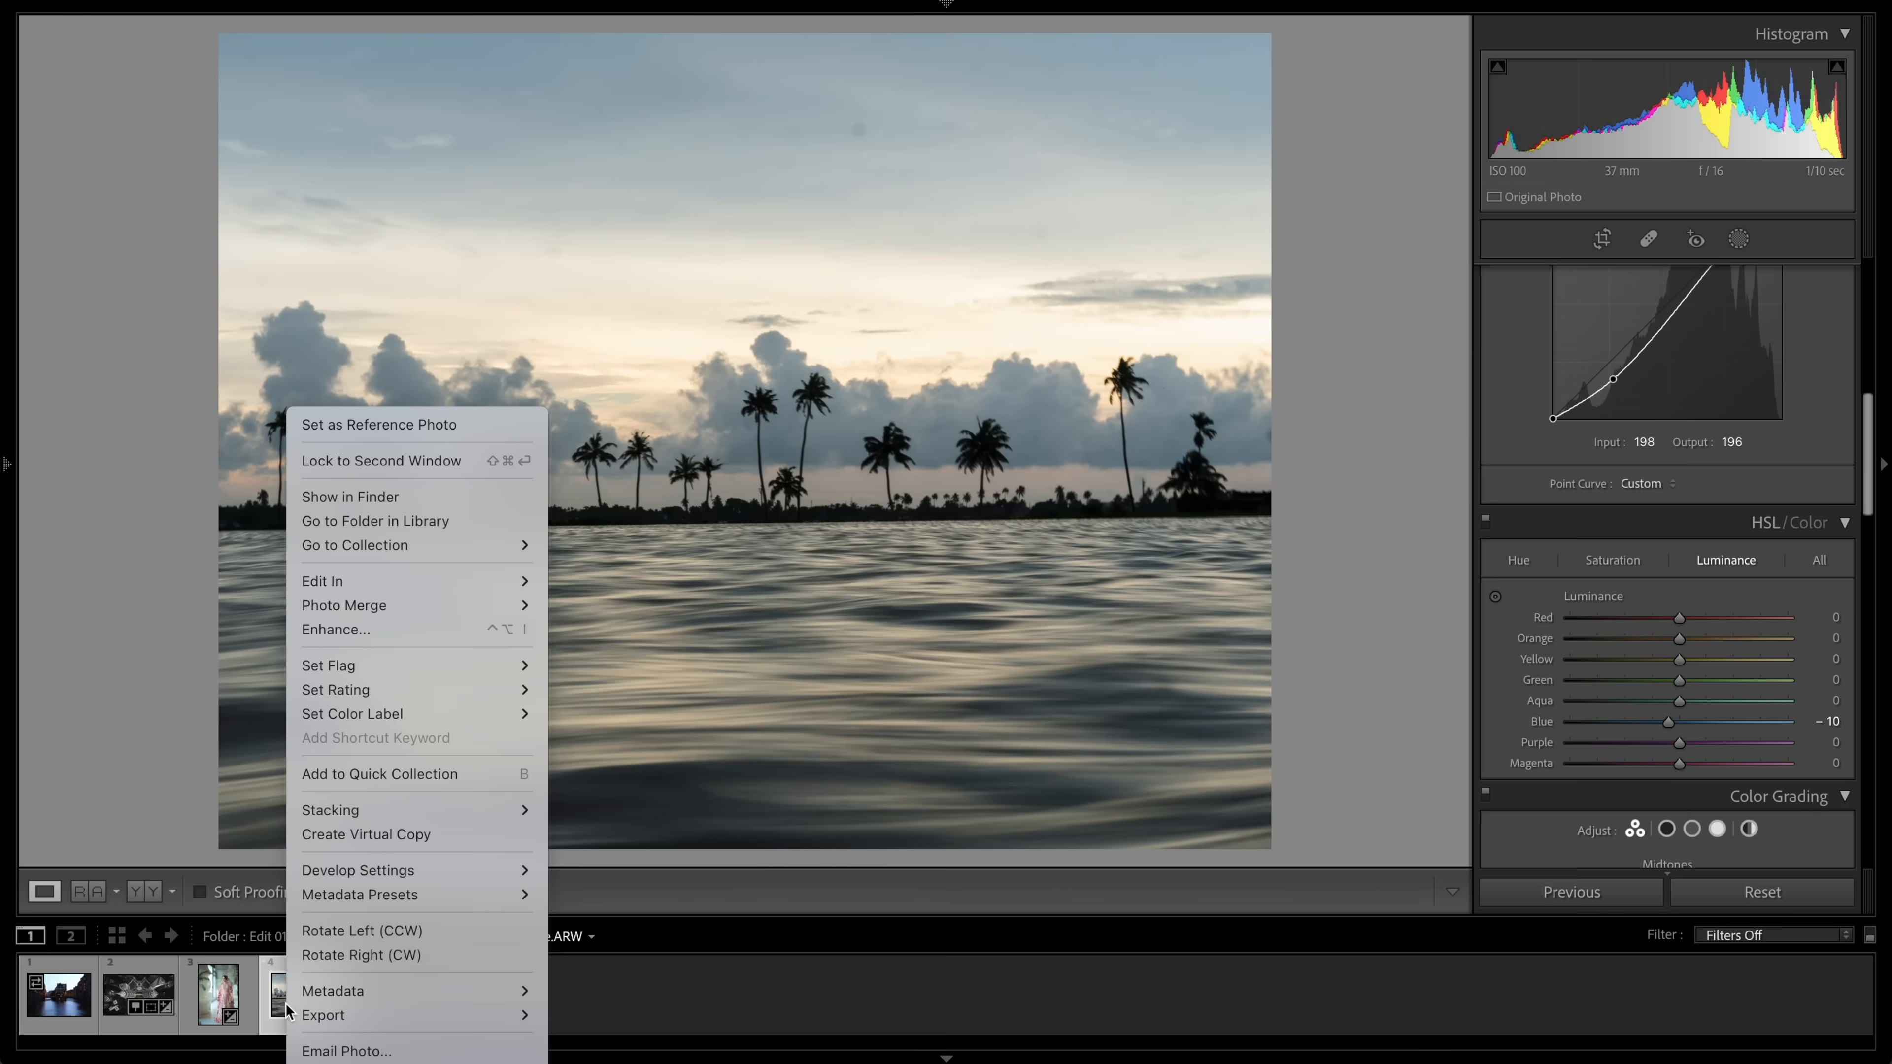
mouse_move(418, 581)
left_click(693, 581)
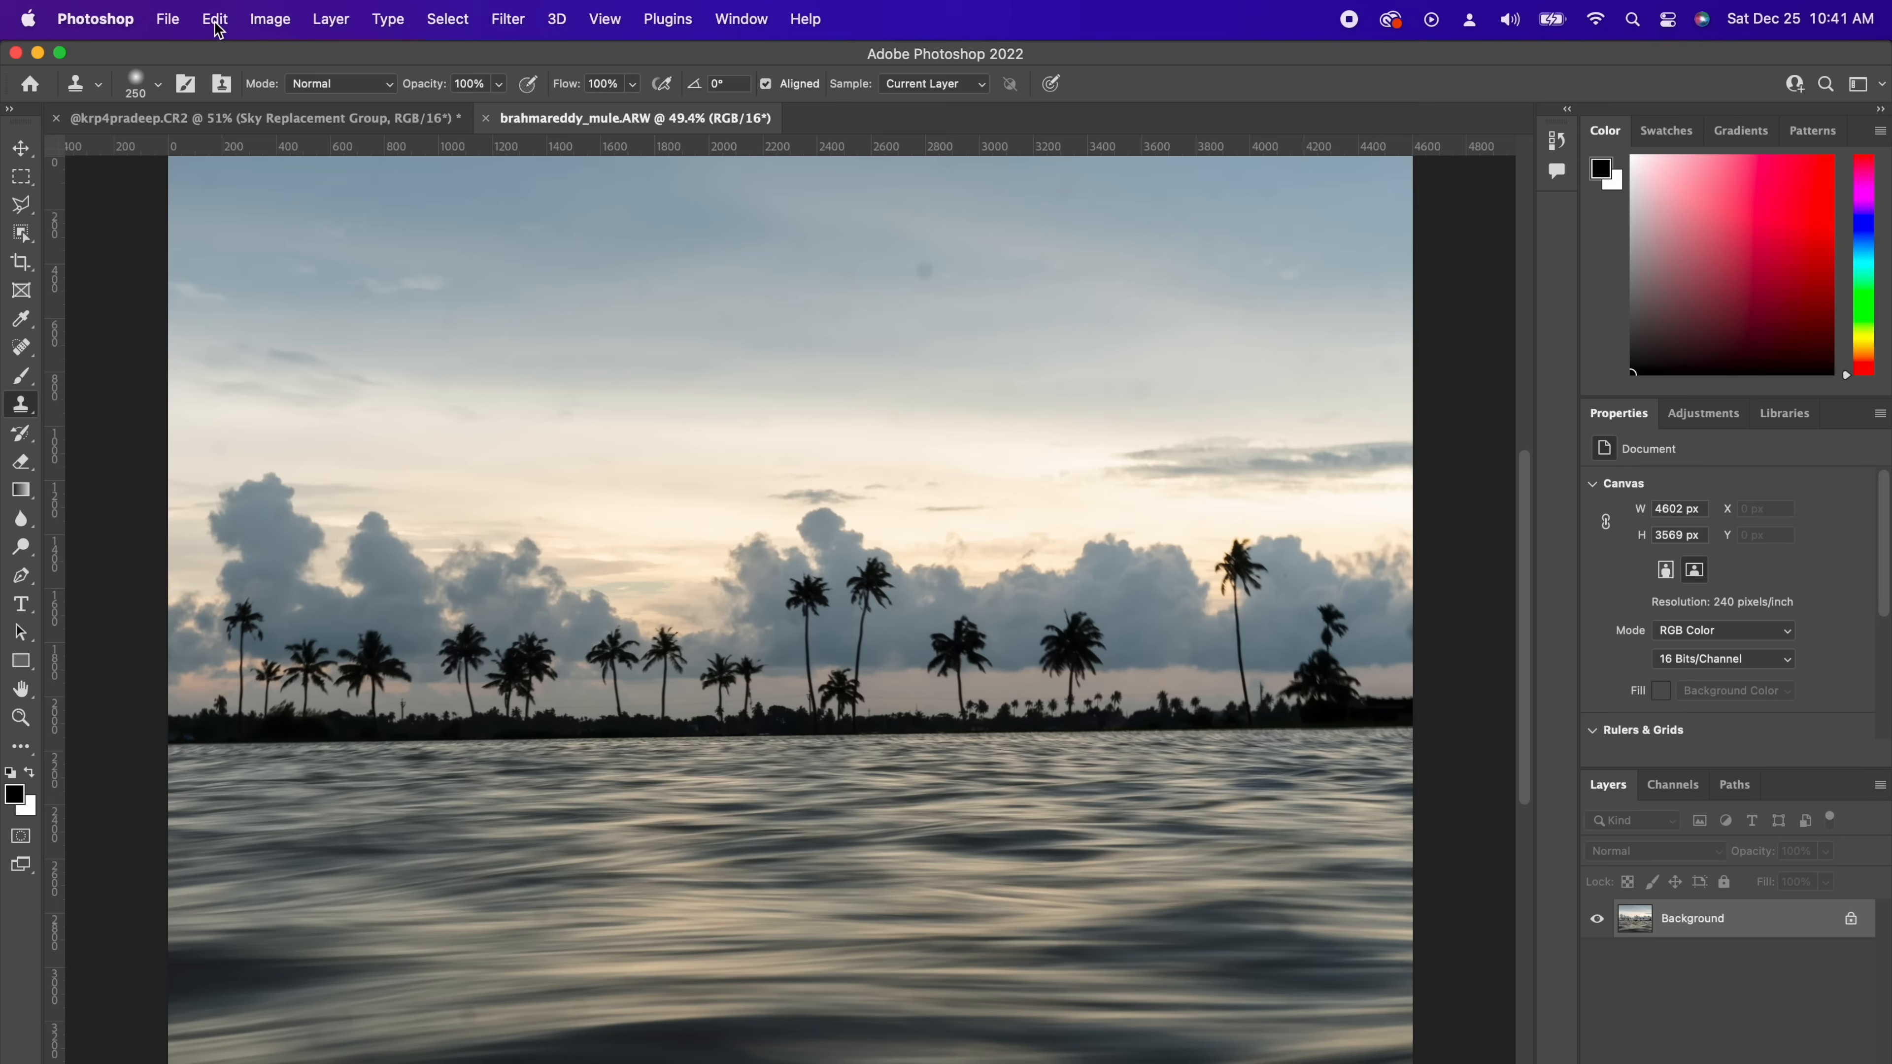
Step: Open Sky Replacement and choose the first sky preset in the Sunsets folder
left_click(216, 22)
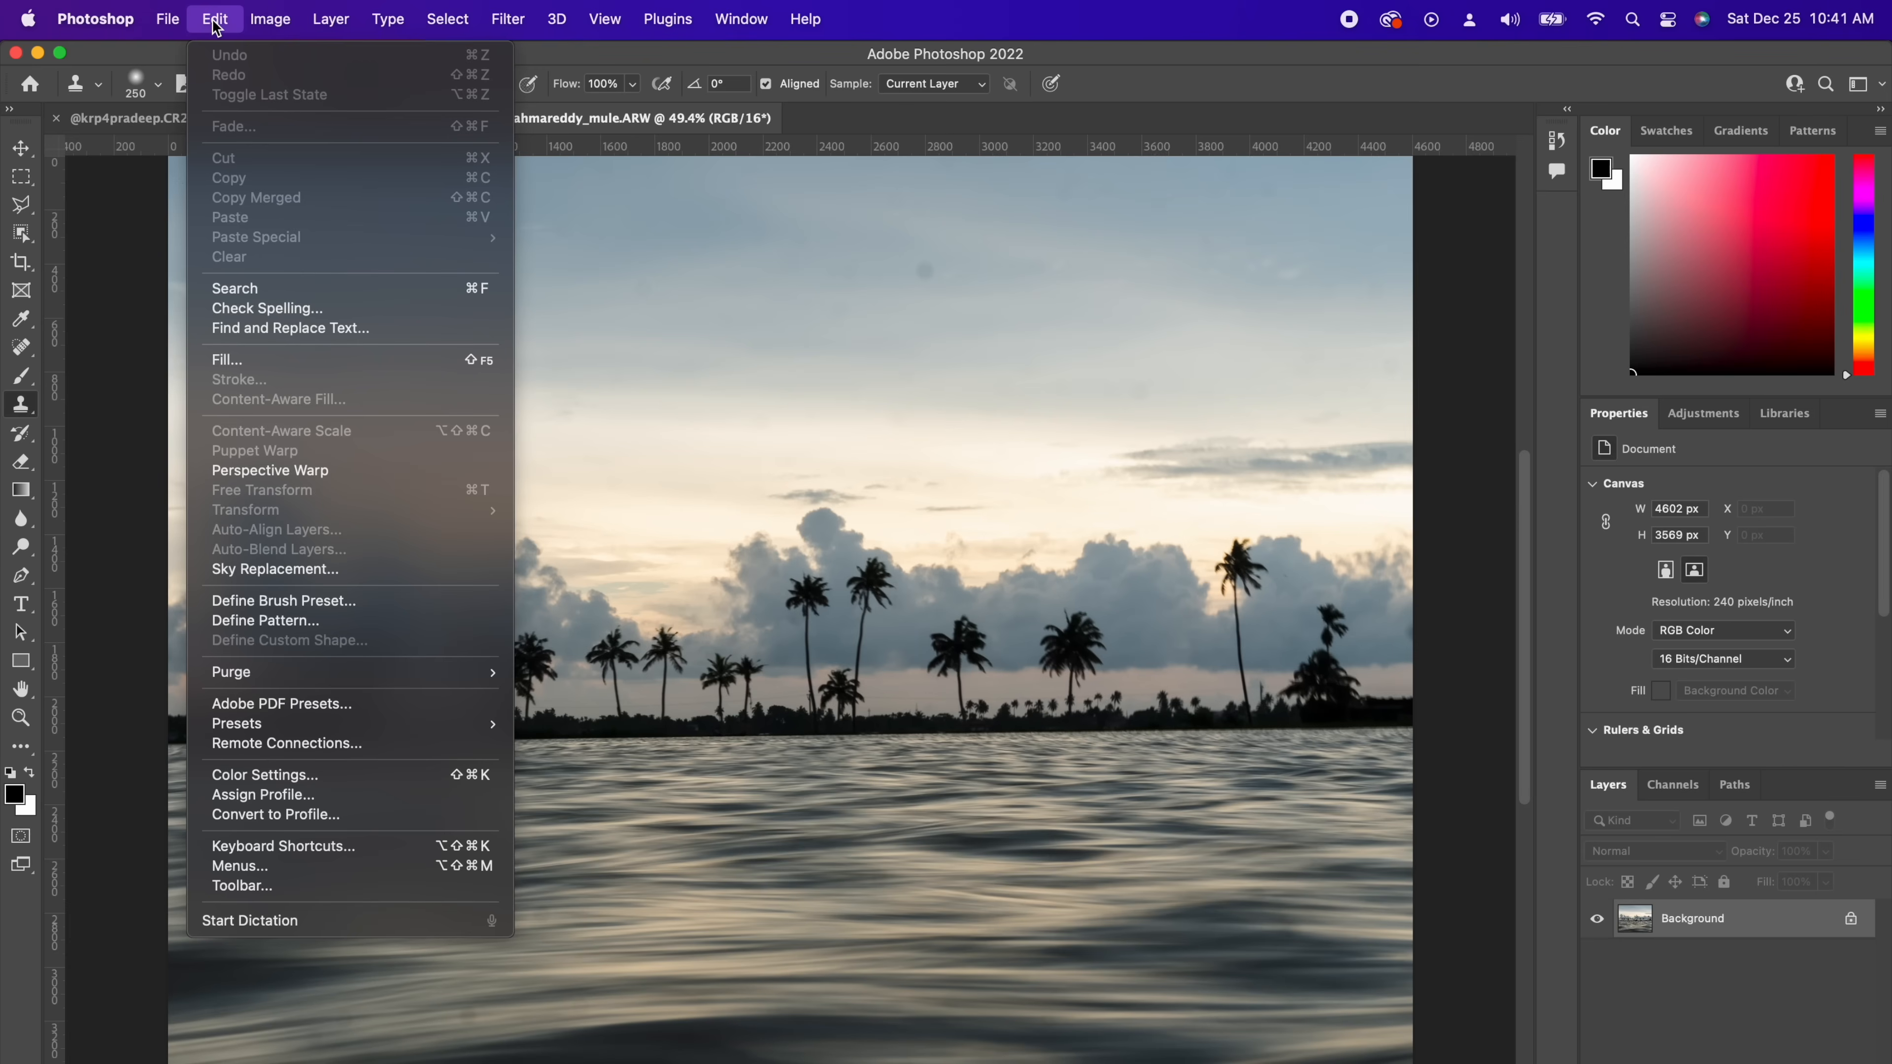
left_click(239, 570)
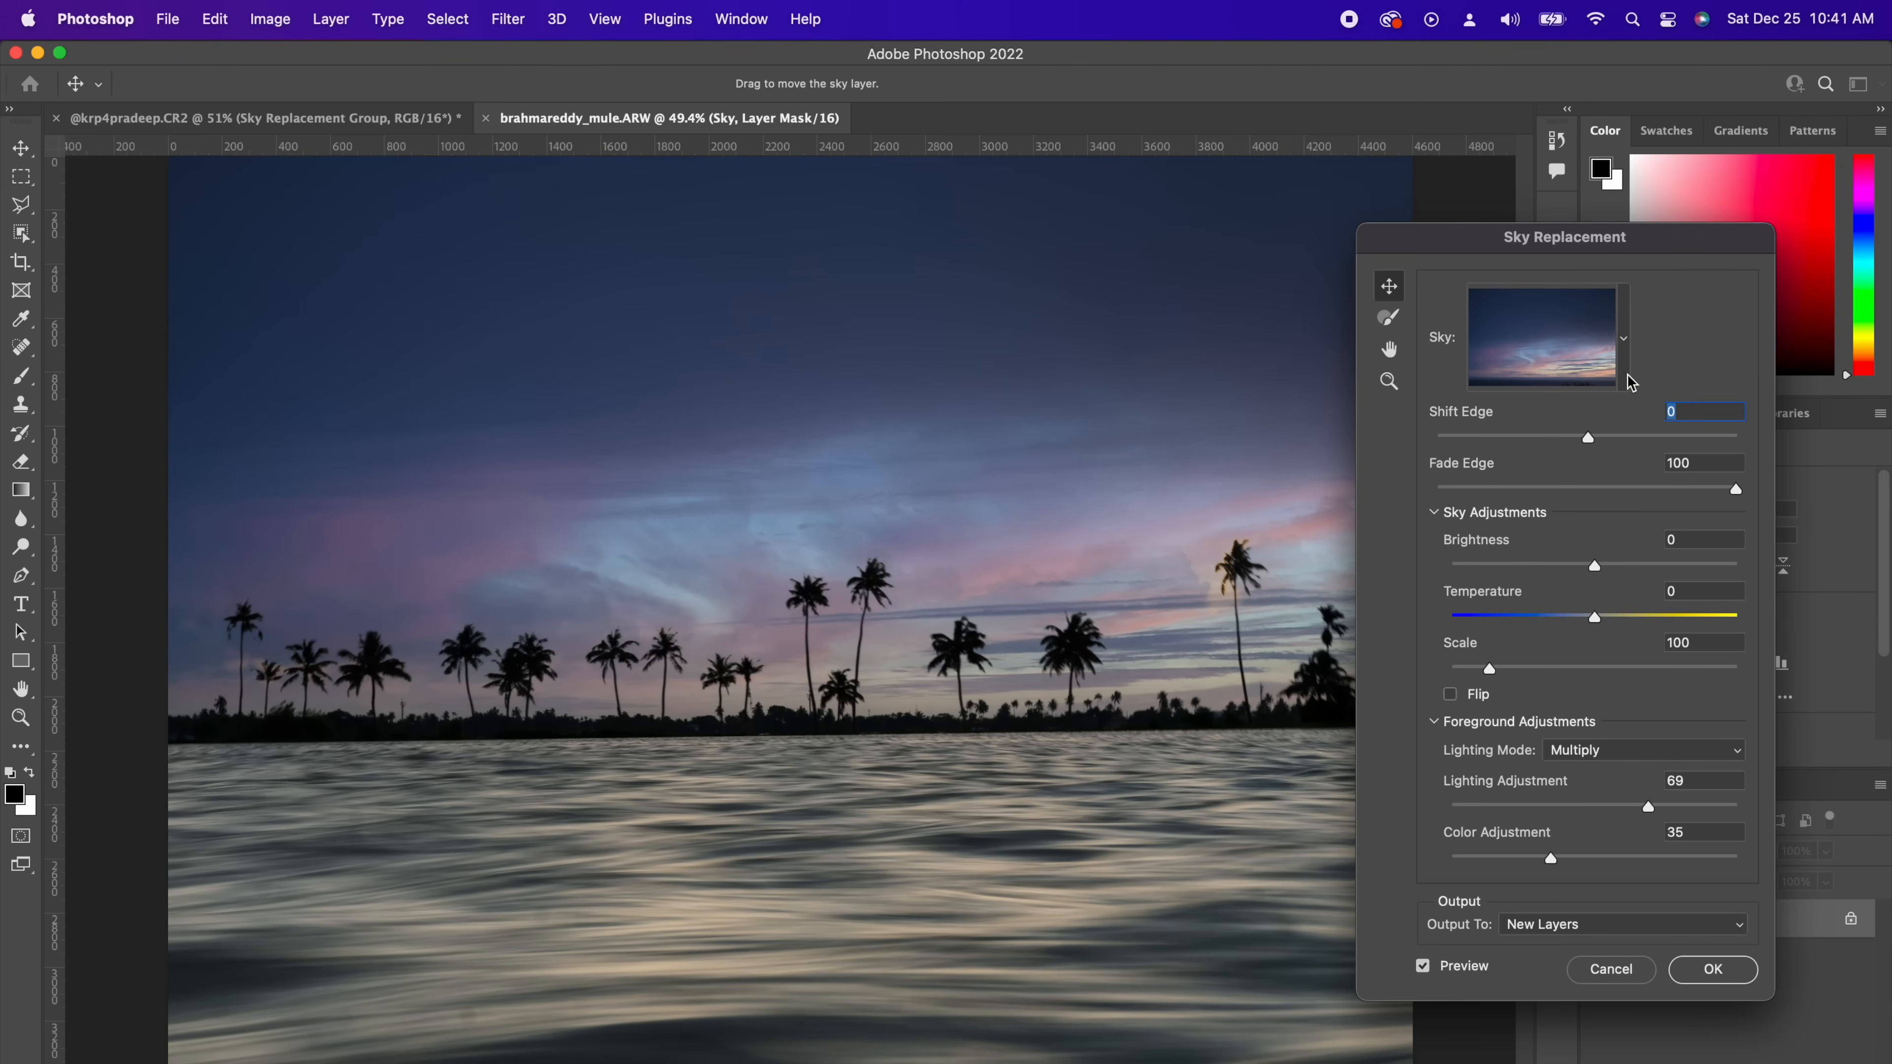
left_click(1627, 375)
scroll(1568, 690, "down", 10)
left_click(1524, 678)
left_click(1527, 761)
left_click(1520, 834)
scroll(1512, 746, "down", 5)
left_click(1503, 578)
scroll(1503, 577, "down", 5)
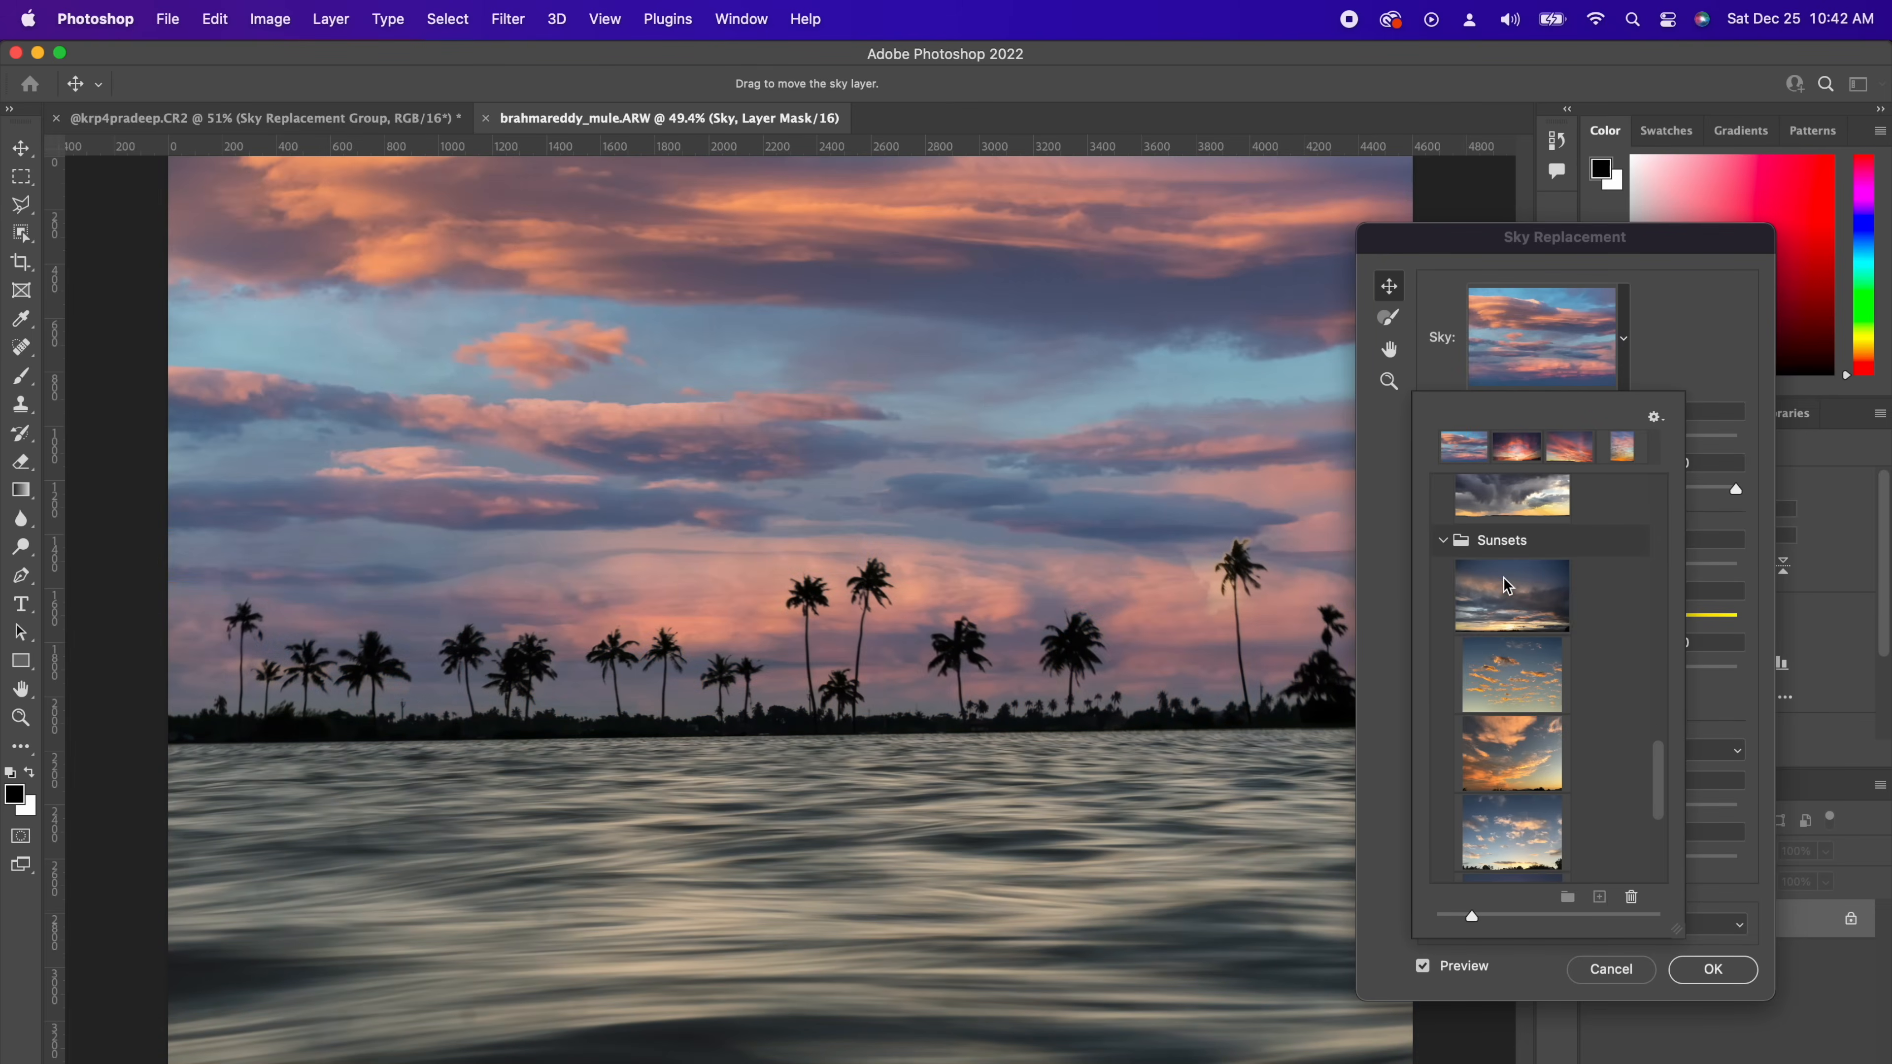
left_click(1505, 586)
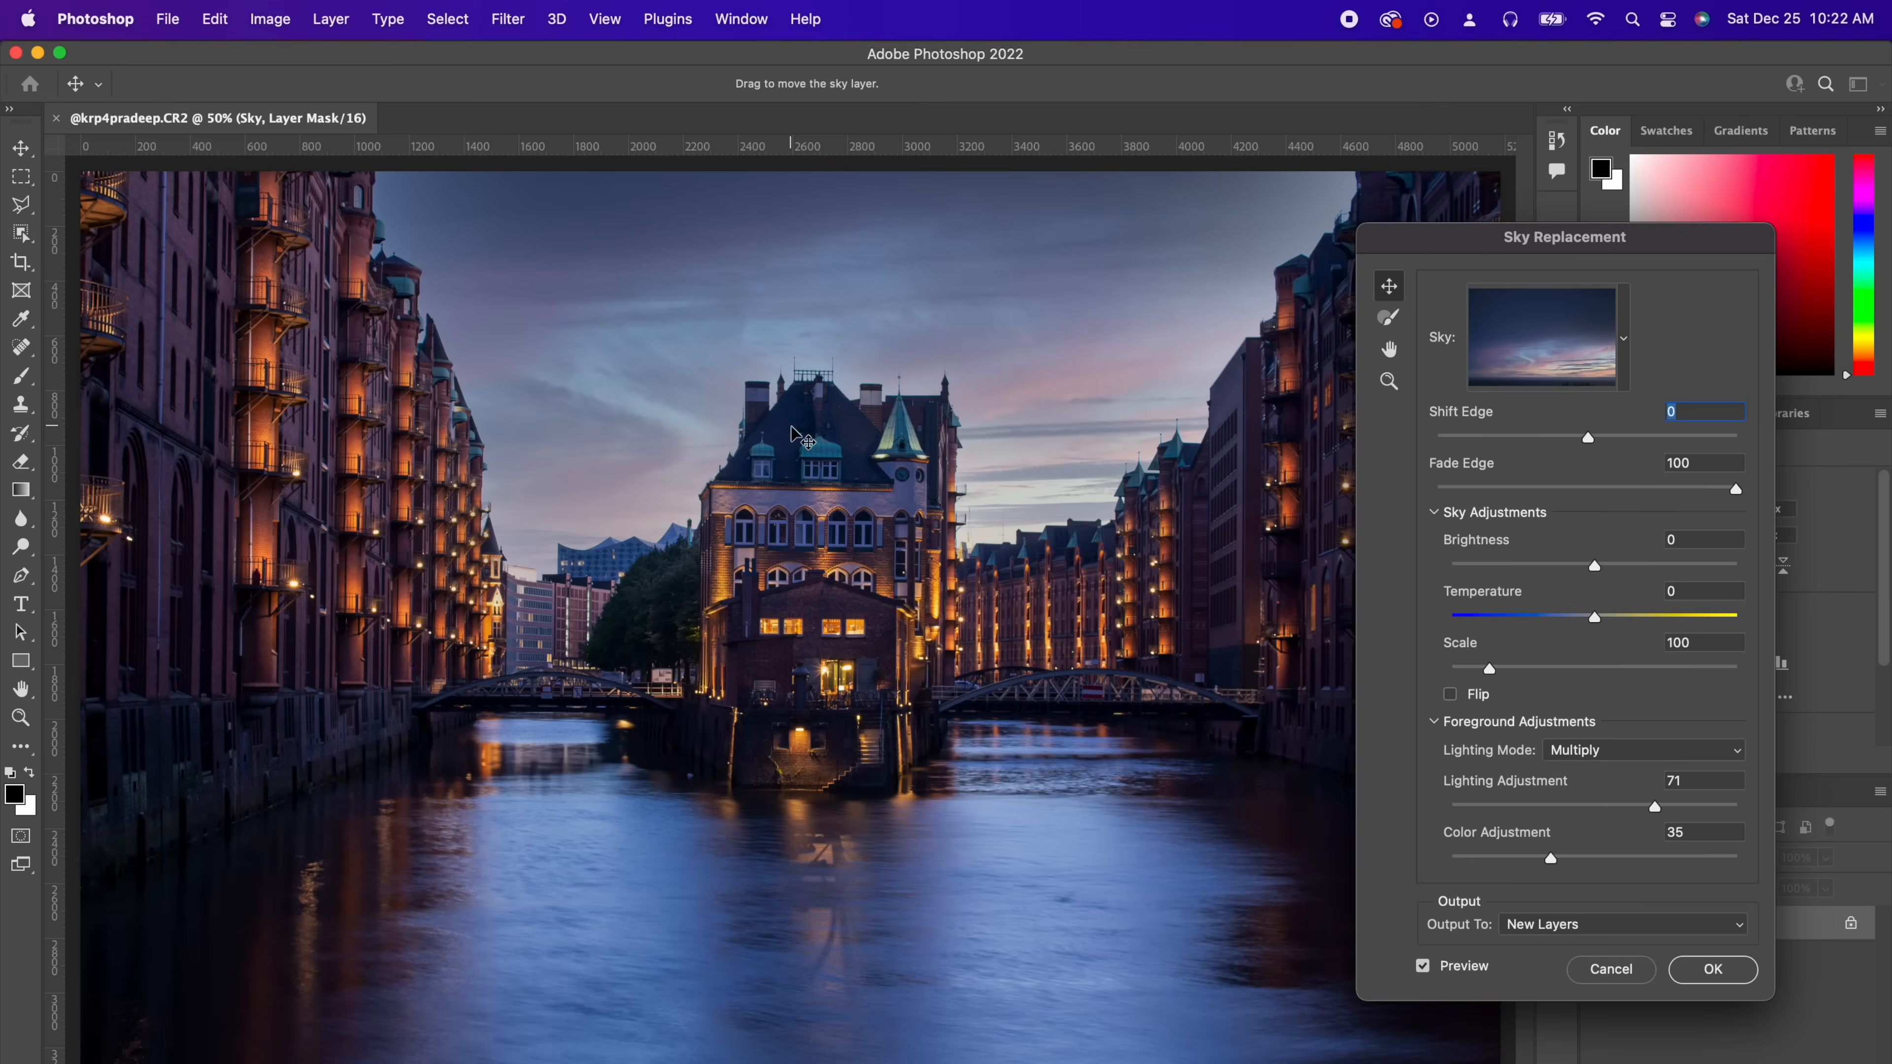
Step: Zoom in on the cityscape's building edges and toggle the Sky Replacement preview to check the blend
key("super+plus")
key("super+plus")
left_click_drag(1087, 878, 1222, 790)
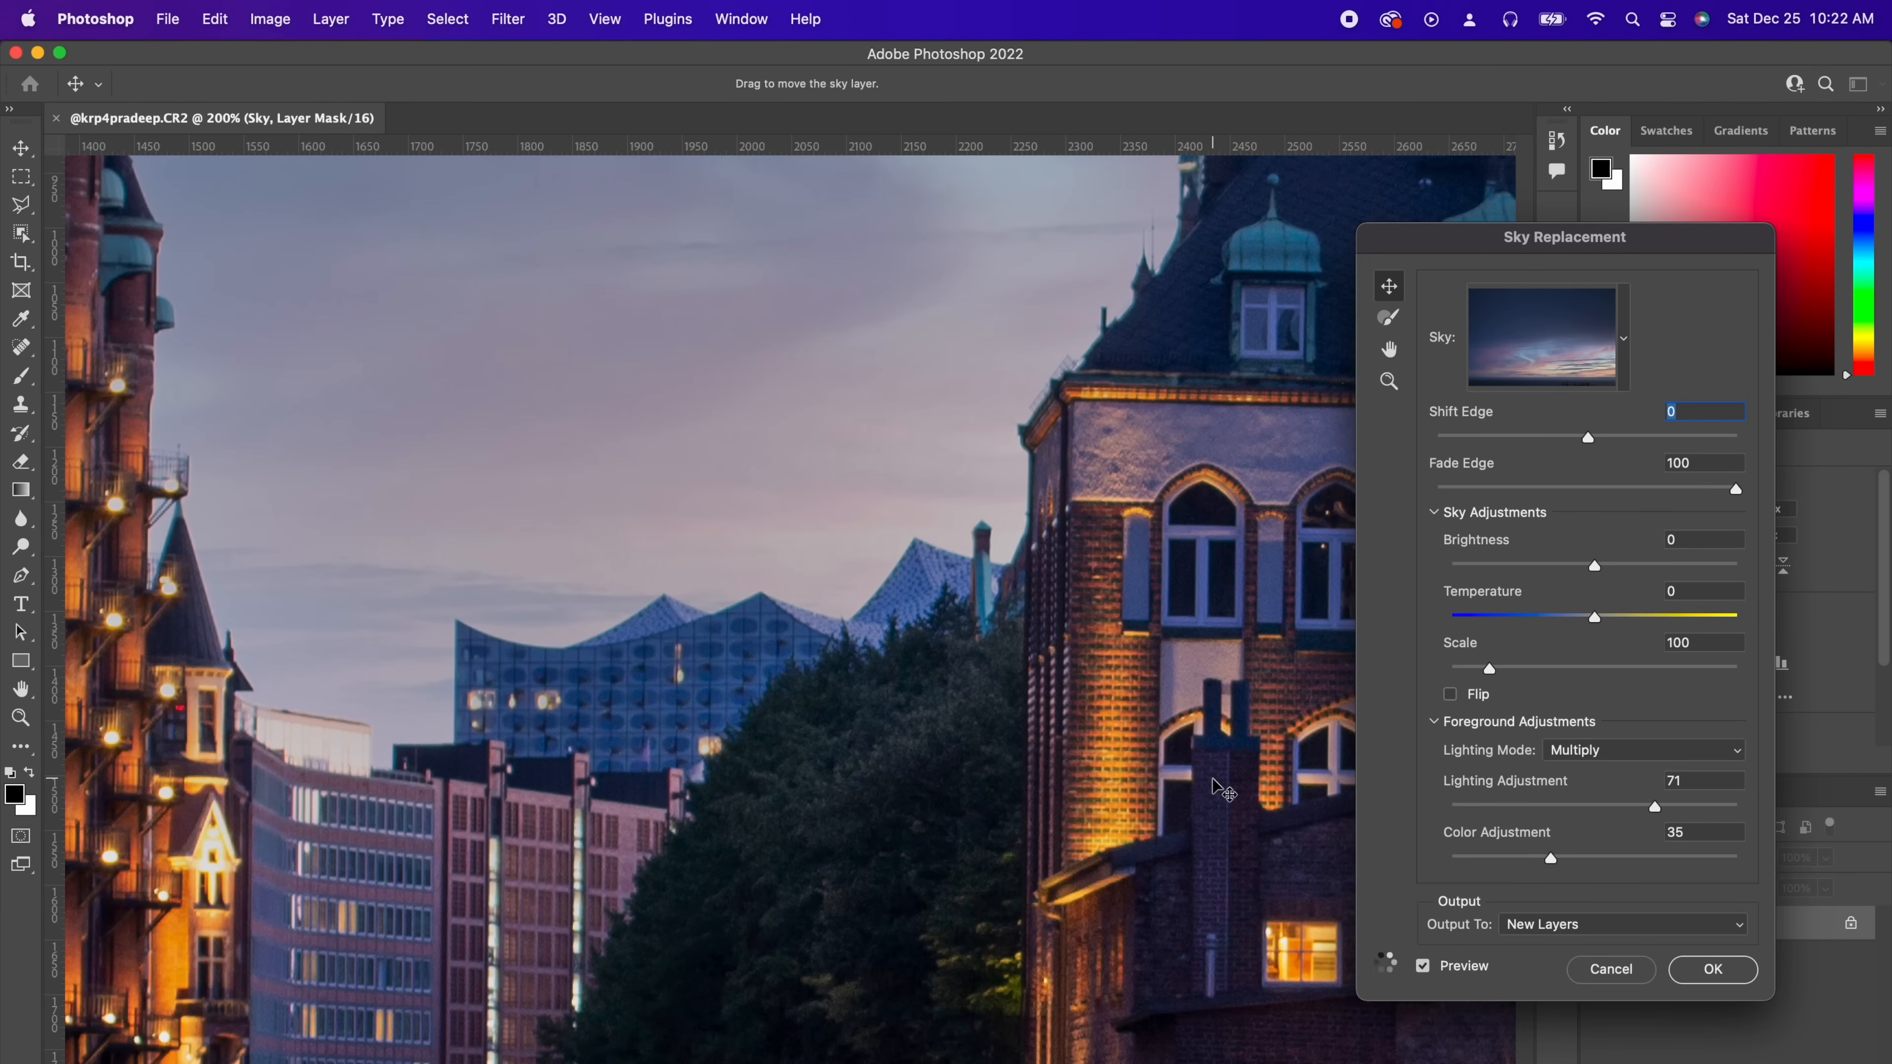
left_click(1421, 967)
left_click(1422, 966)
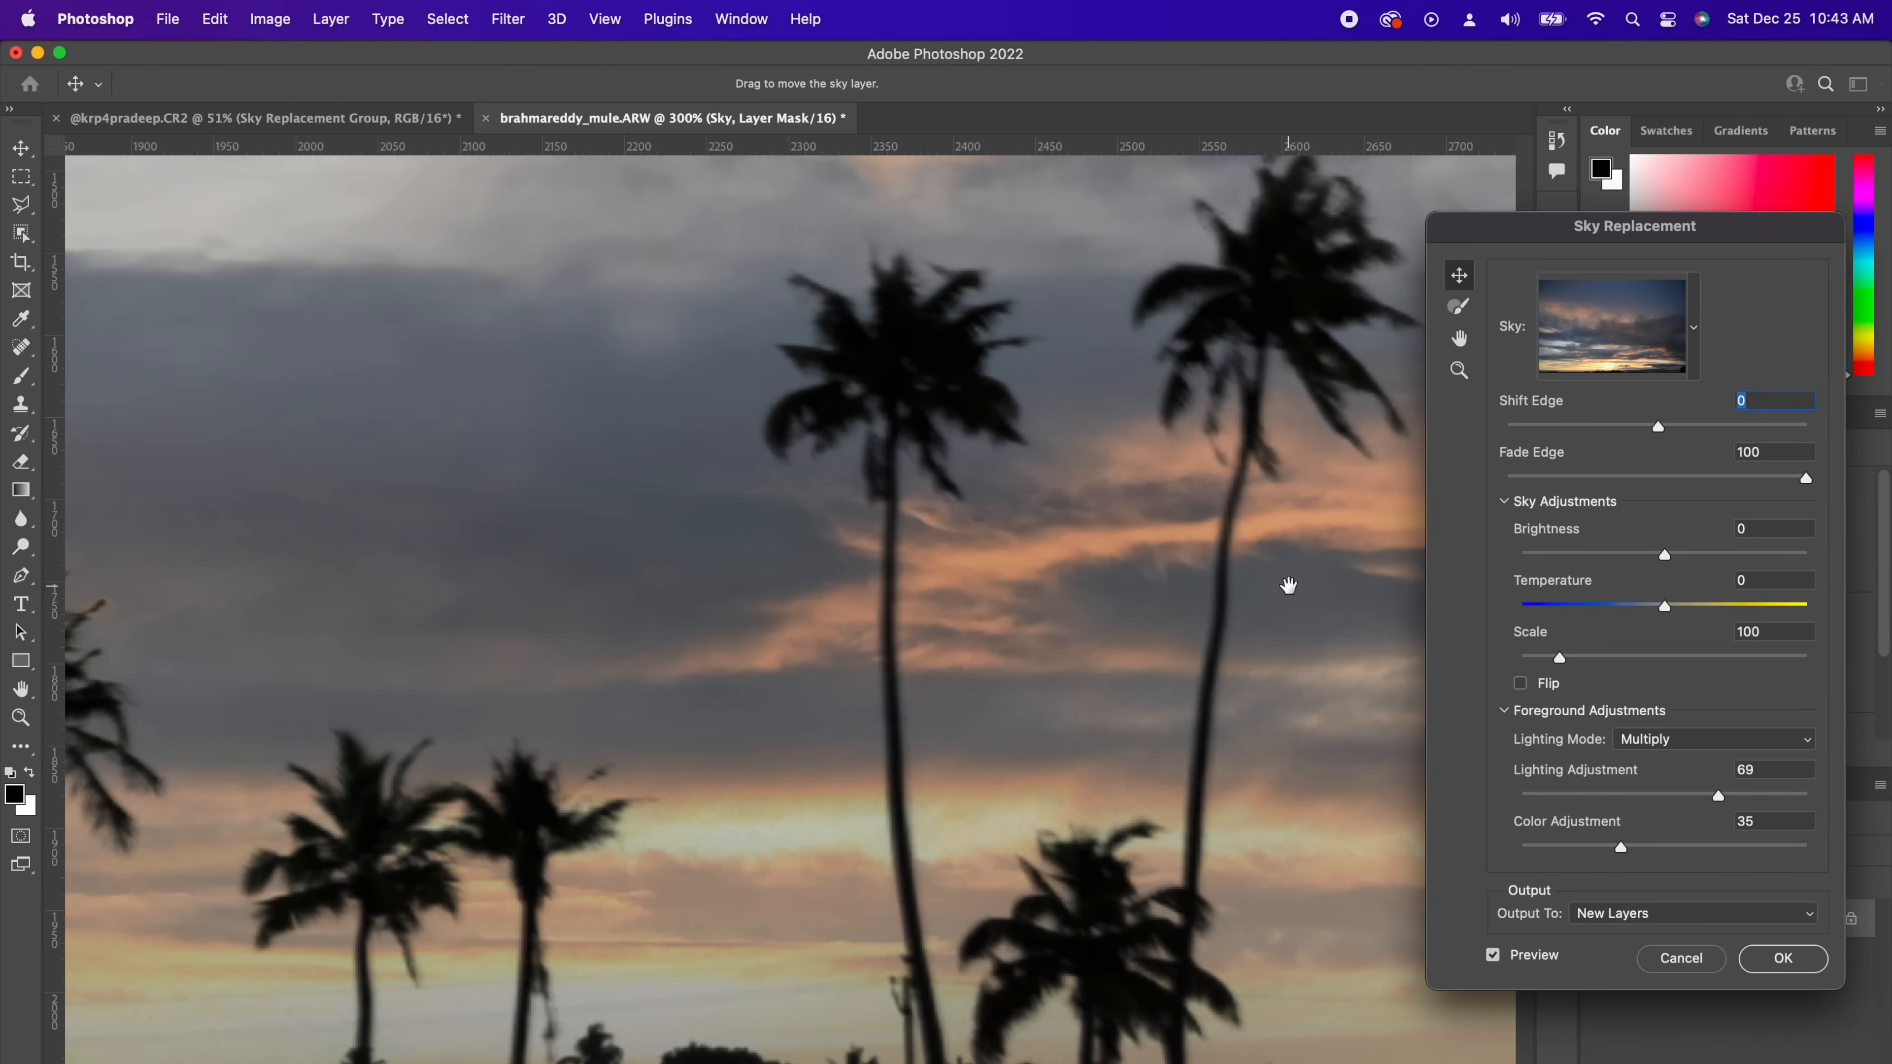
Step: Reposition the replacement sky on the palm tree photo by moving it to the left
left_click_drag(1289, 586, 462, 618)
left_click_drag(1080, 543, 284, 751)
Step: Set Shift Edge to 51 and apply the sky replacement
key("super+minus")
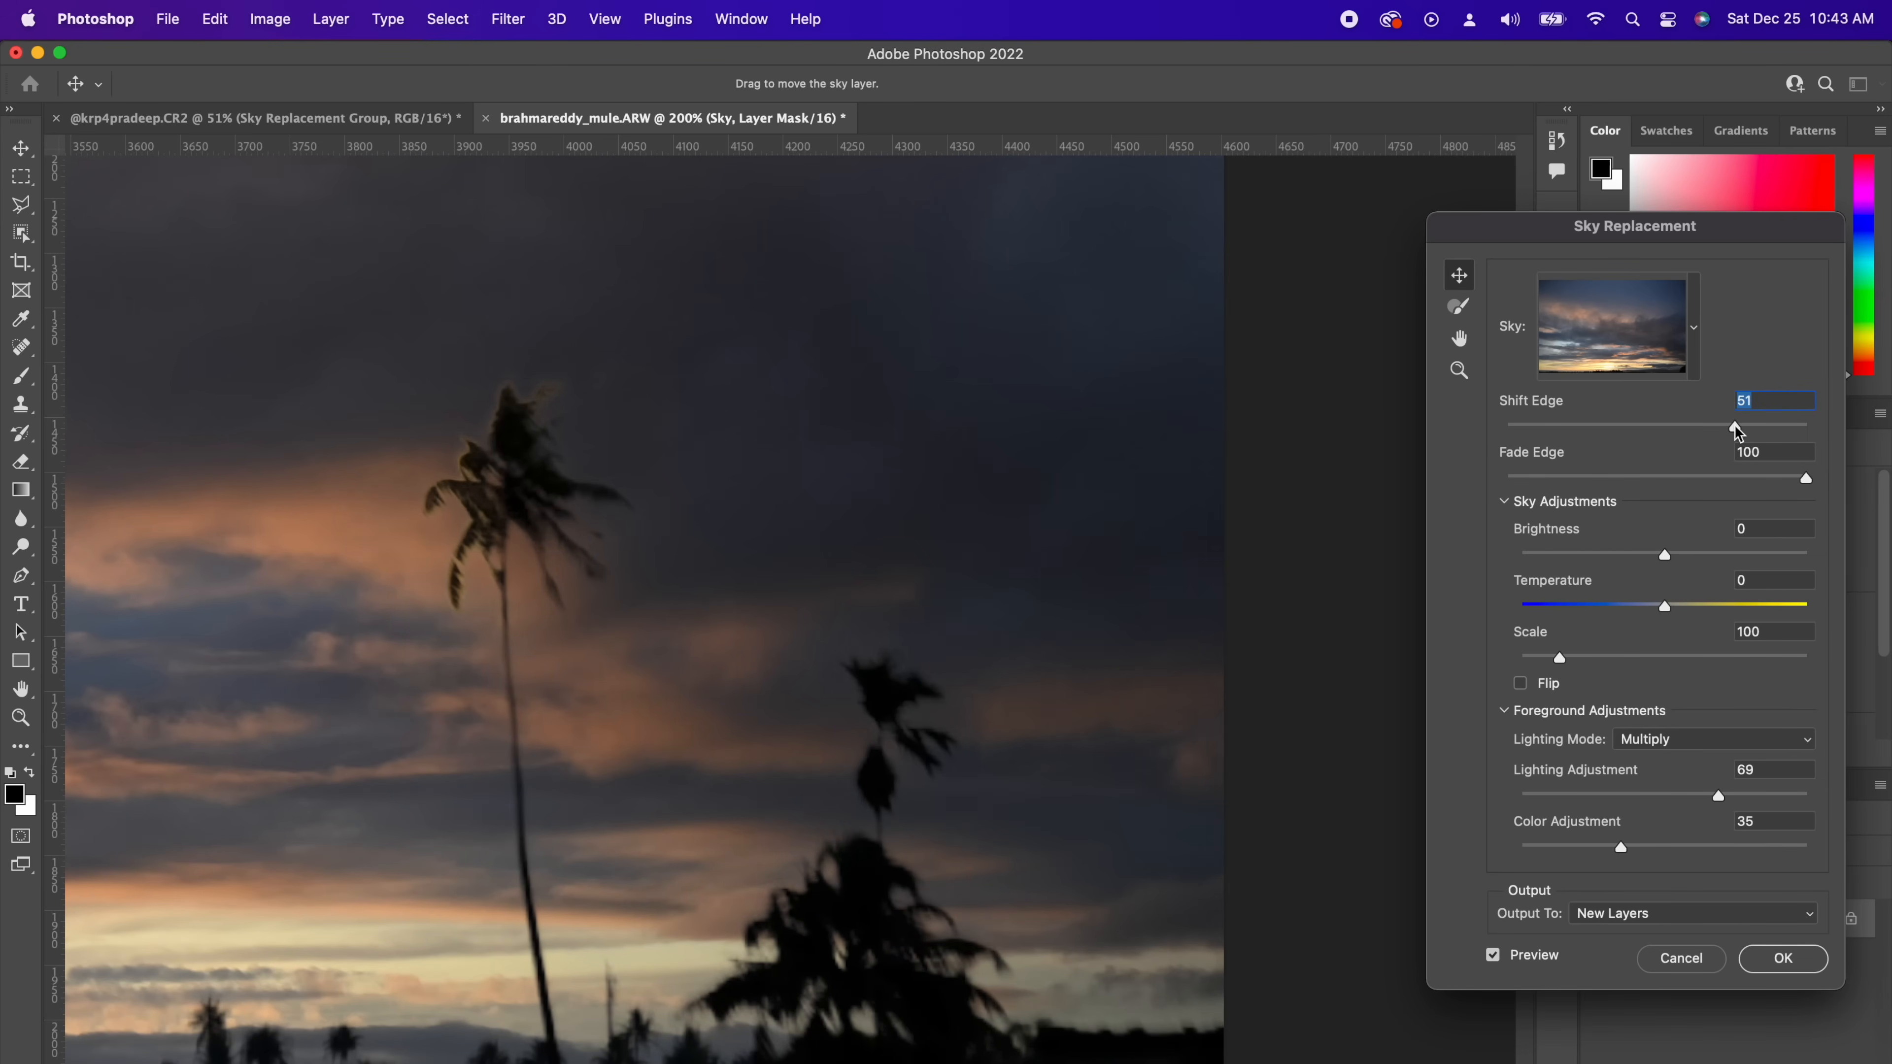
scroll(641, 660, "left", 20)
scroll(640, 660, "down", 10)
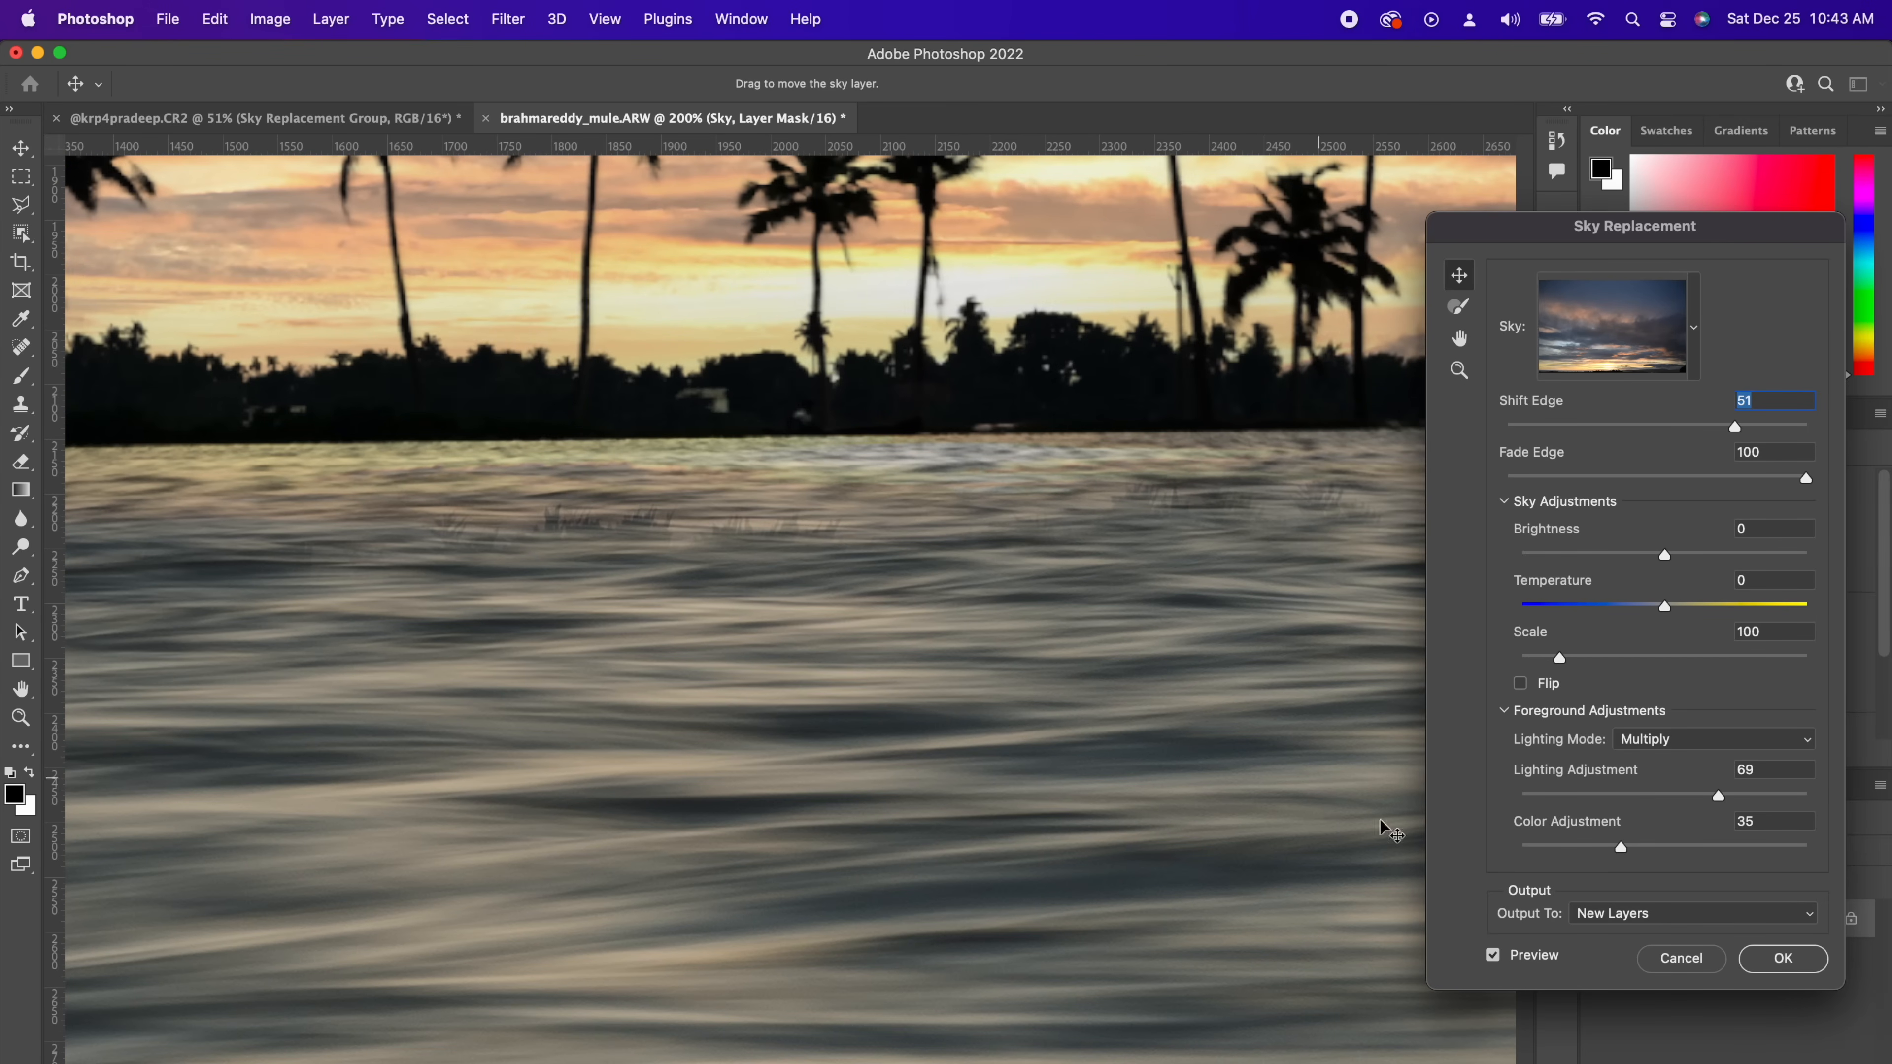
left_click(1785, 959)
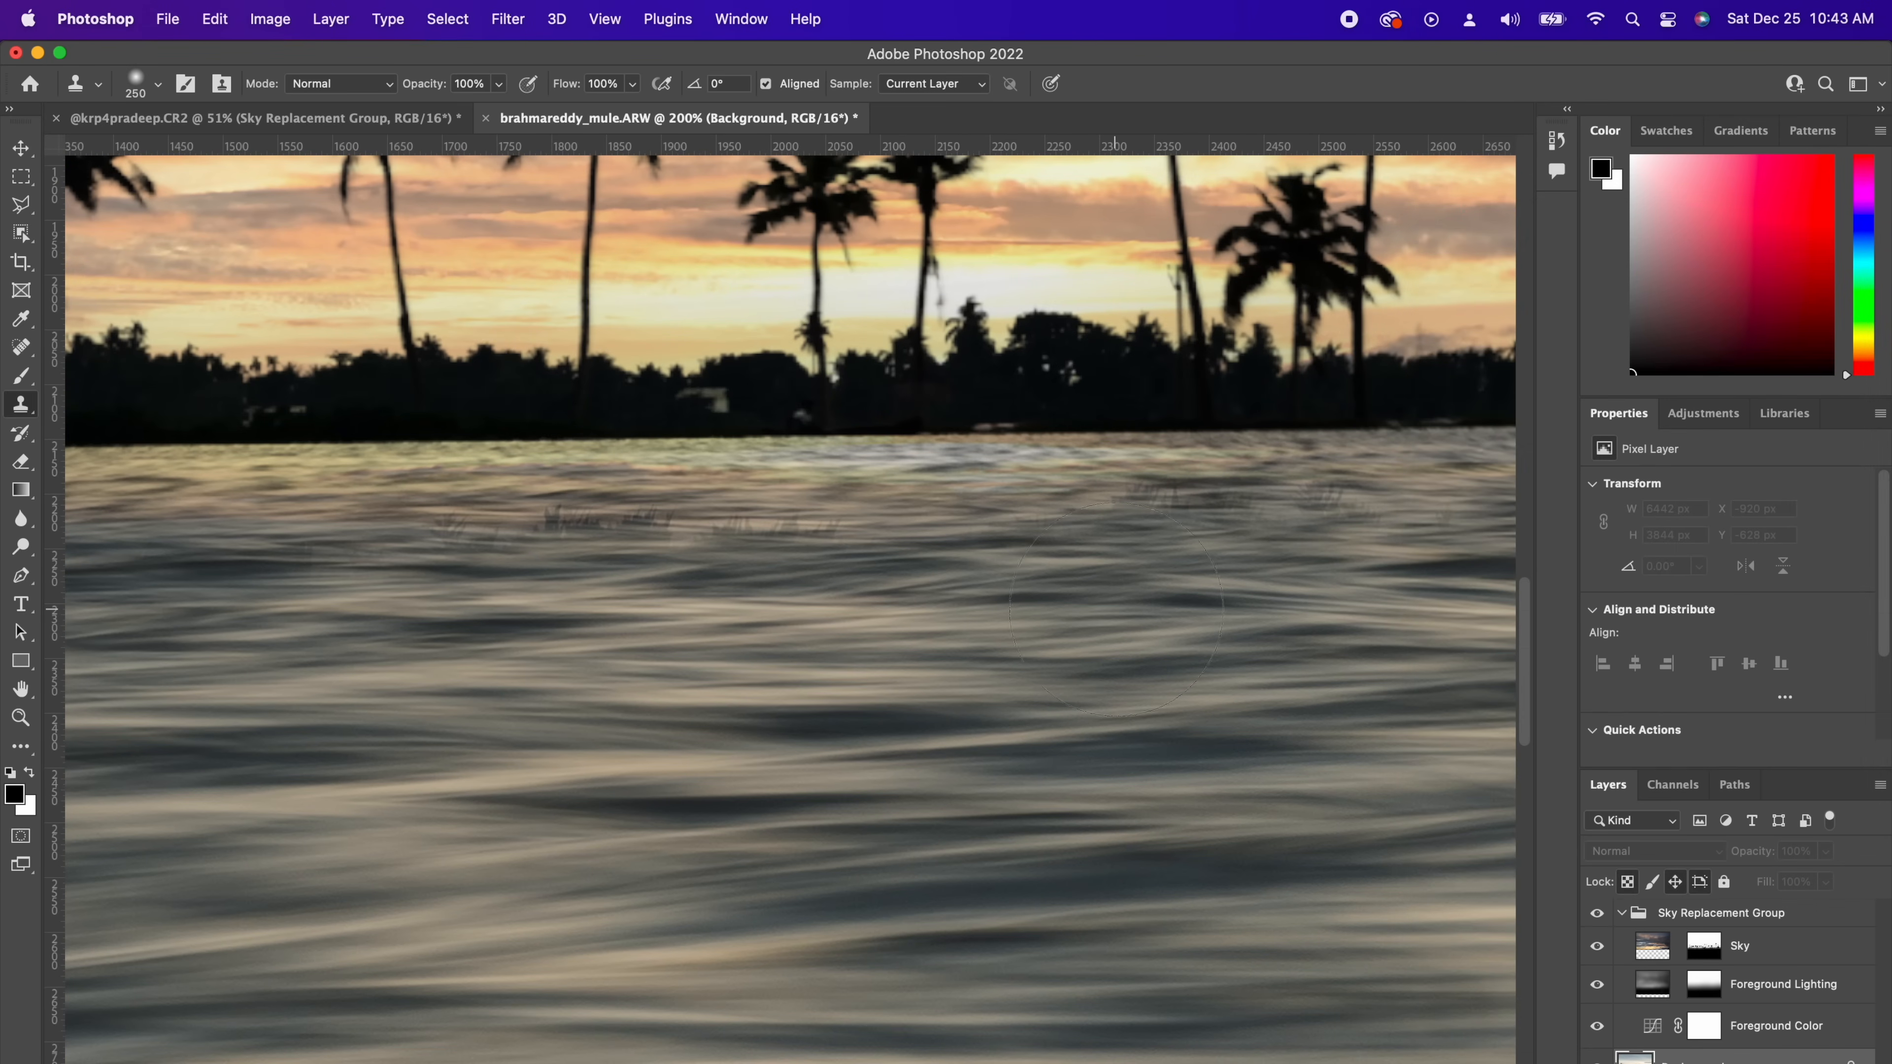
Step: Examine the Sky Replacement Group layers and select the Sky layer's mask
key("super+0")
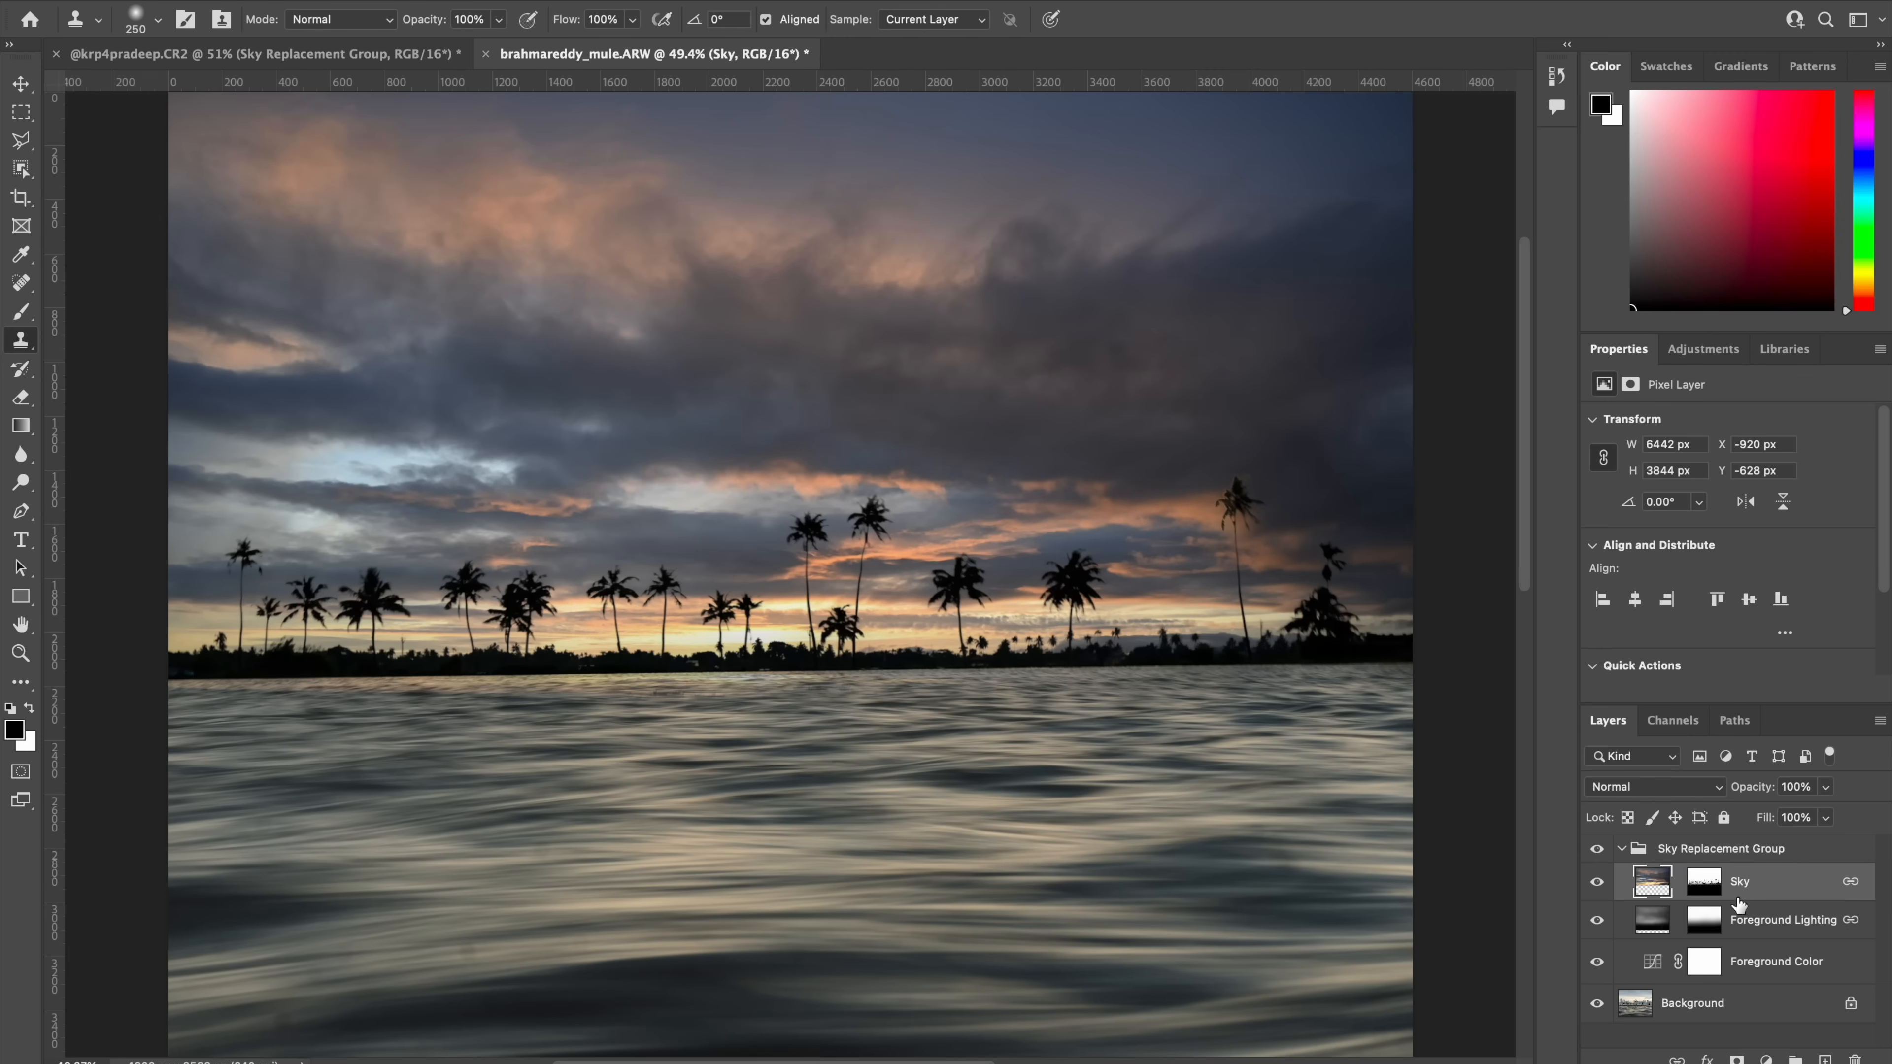
left_click(1739, 938)
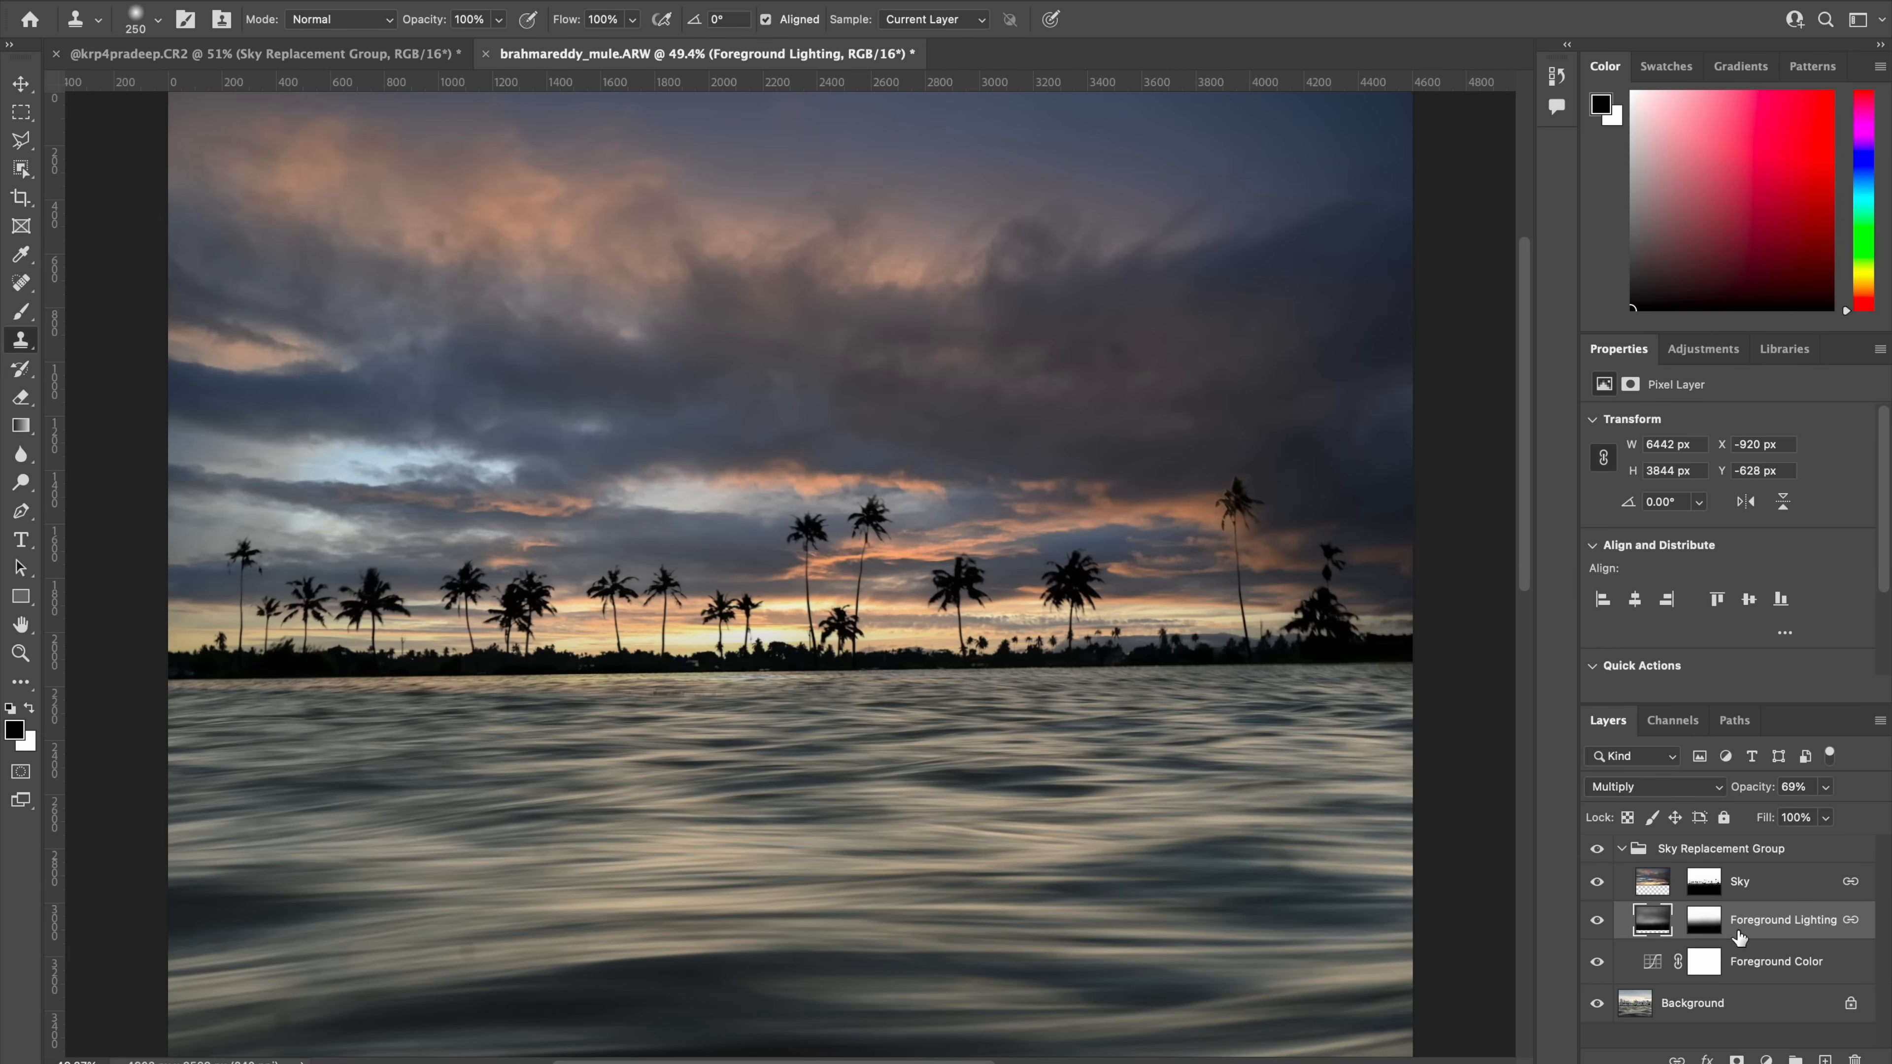
left_click(1747, 963)
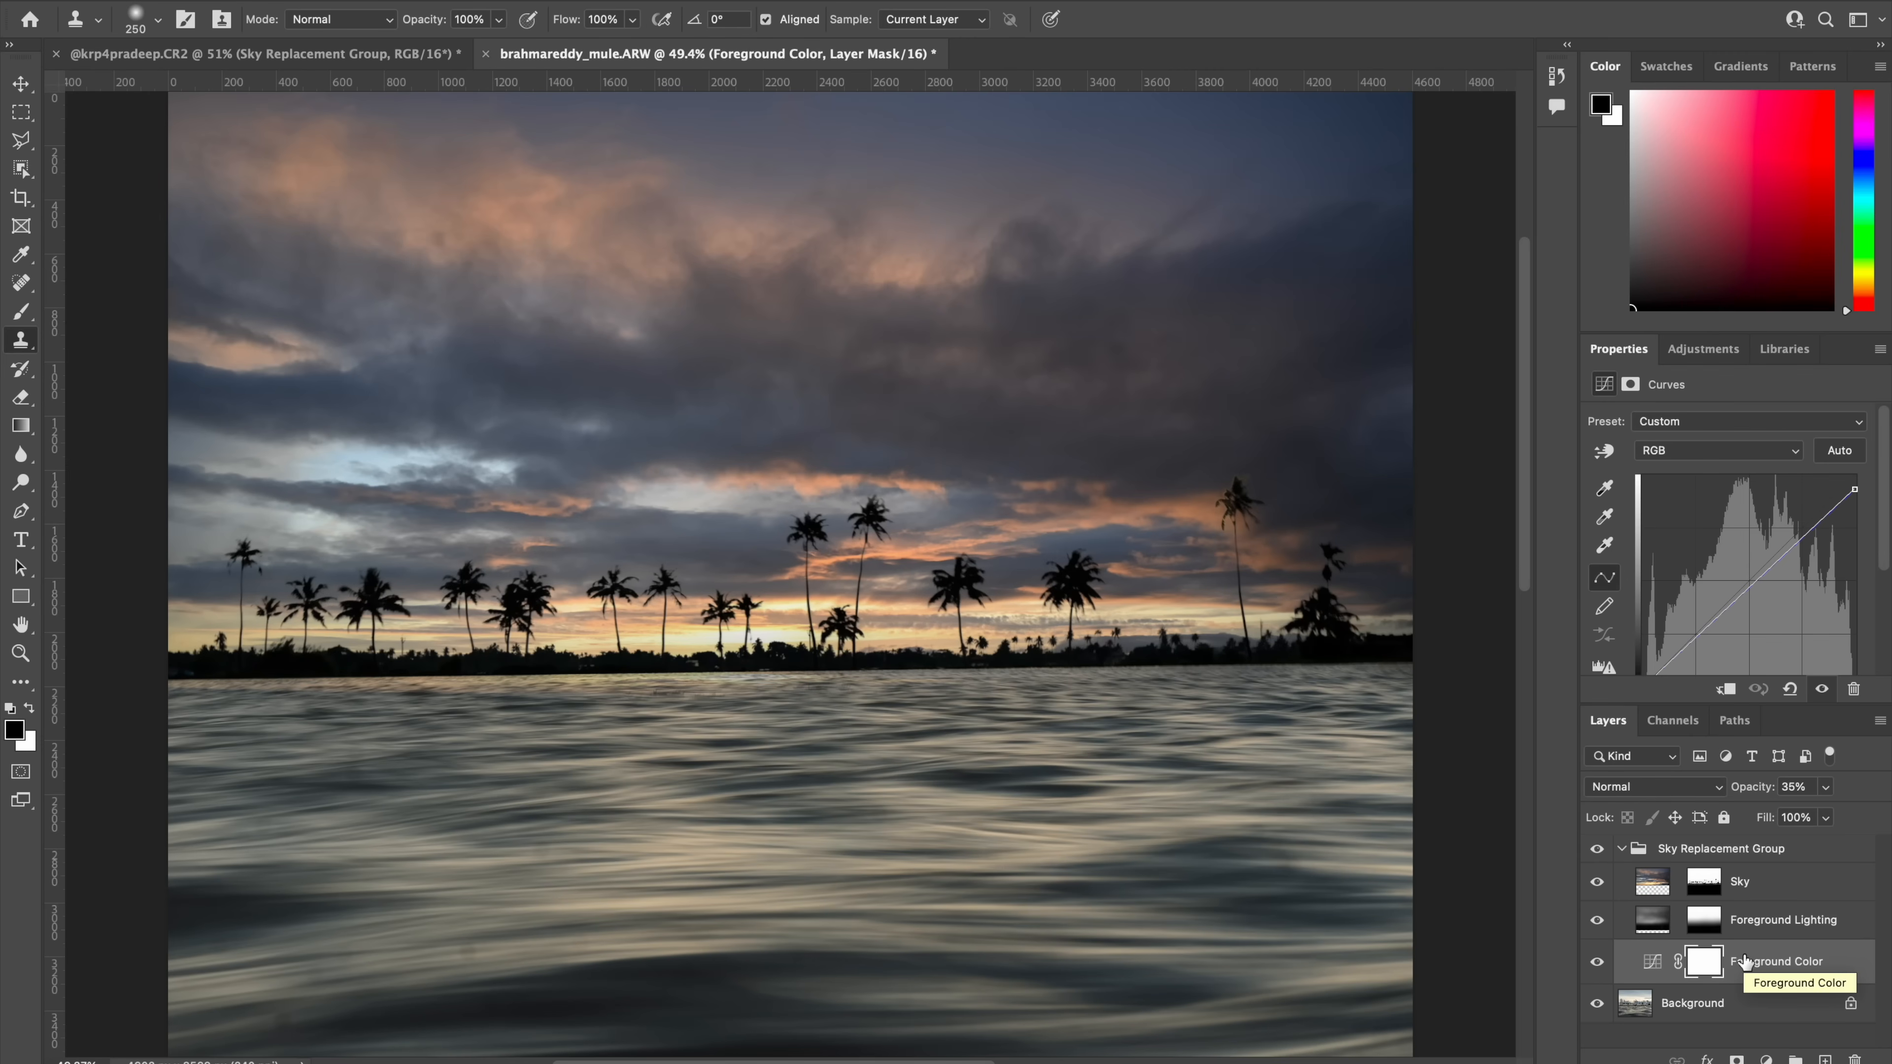
left_click(1741, 884)
left_click(1703, 886)
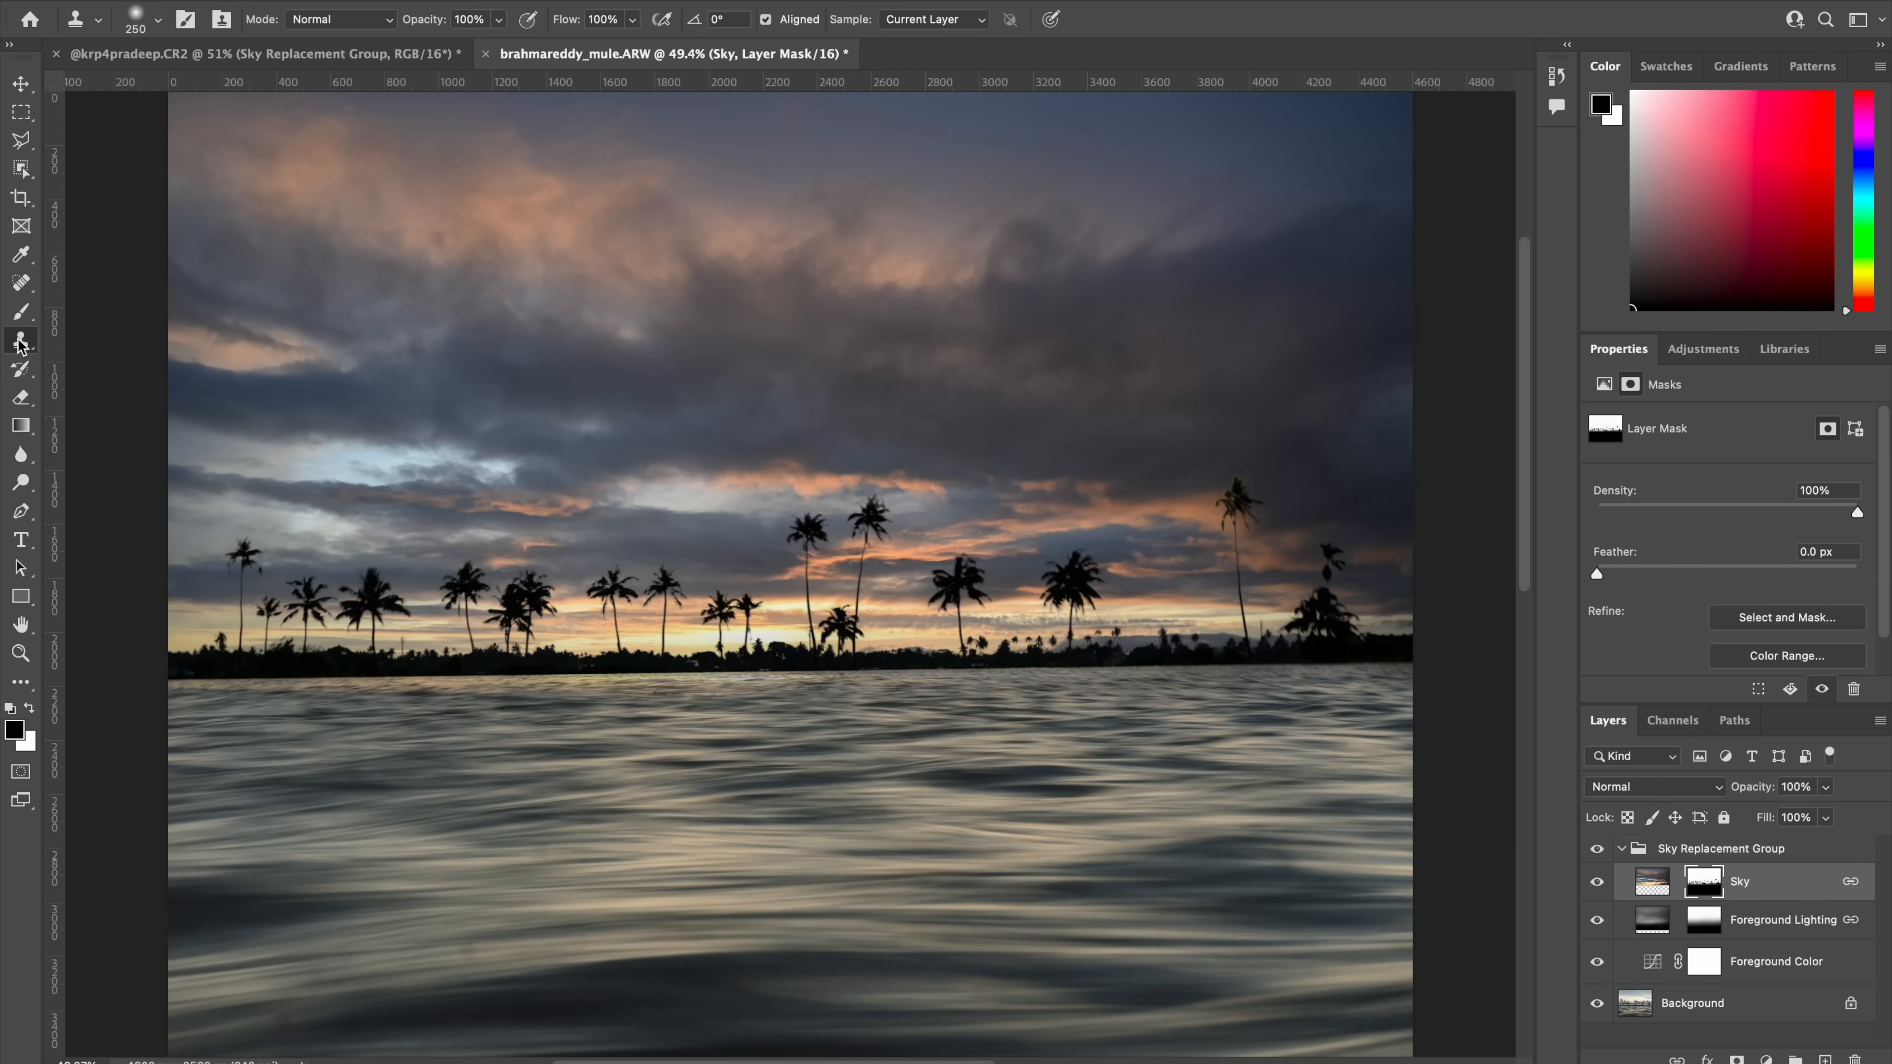
Step: With the Brush tool at a larger size, paint on the Sky mask over the water just below the horizon
left_click(20, 313)
scroll(663, 733, "up", 5)
key("]")
left_click_drag(246, 737, 558, 713)
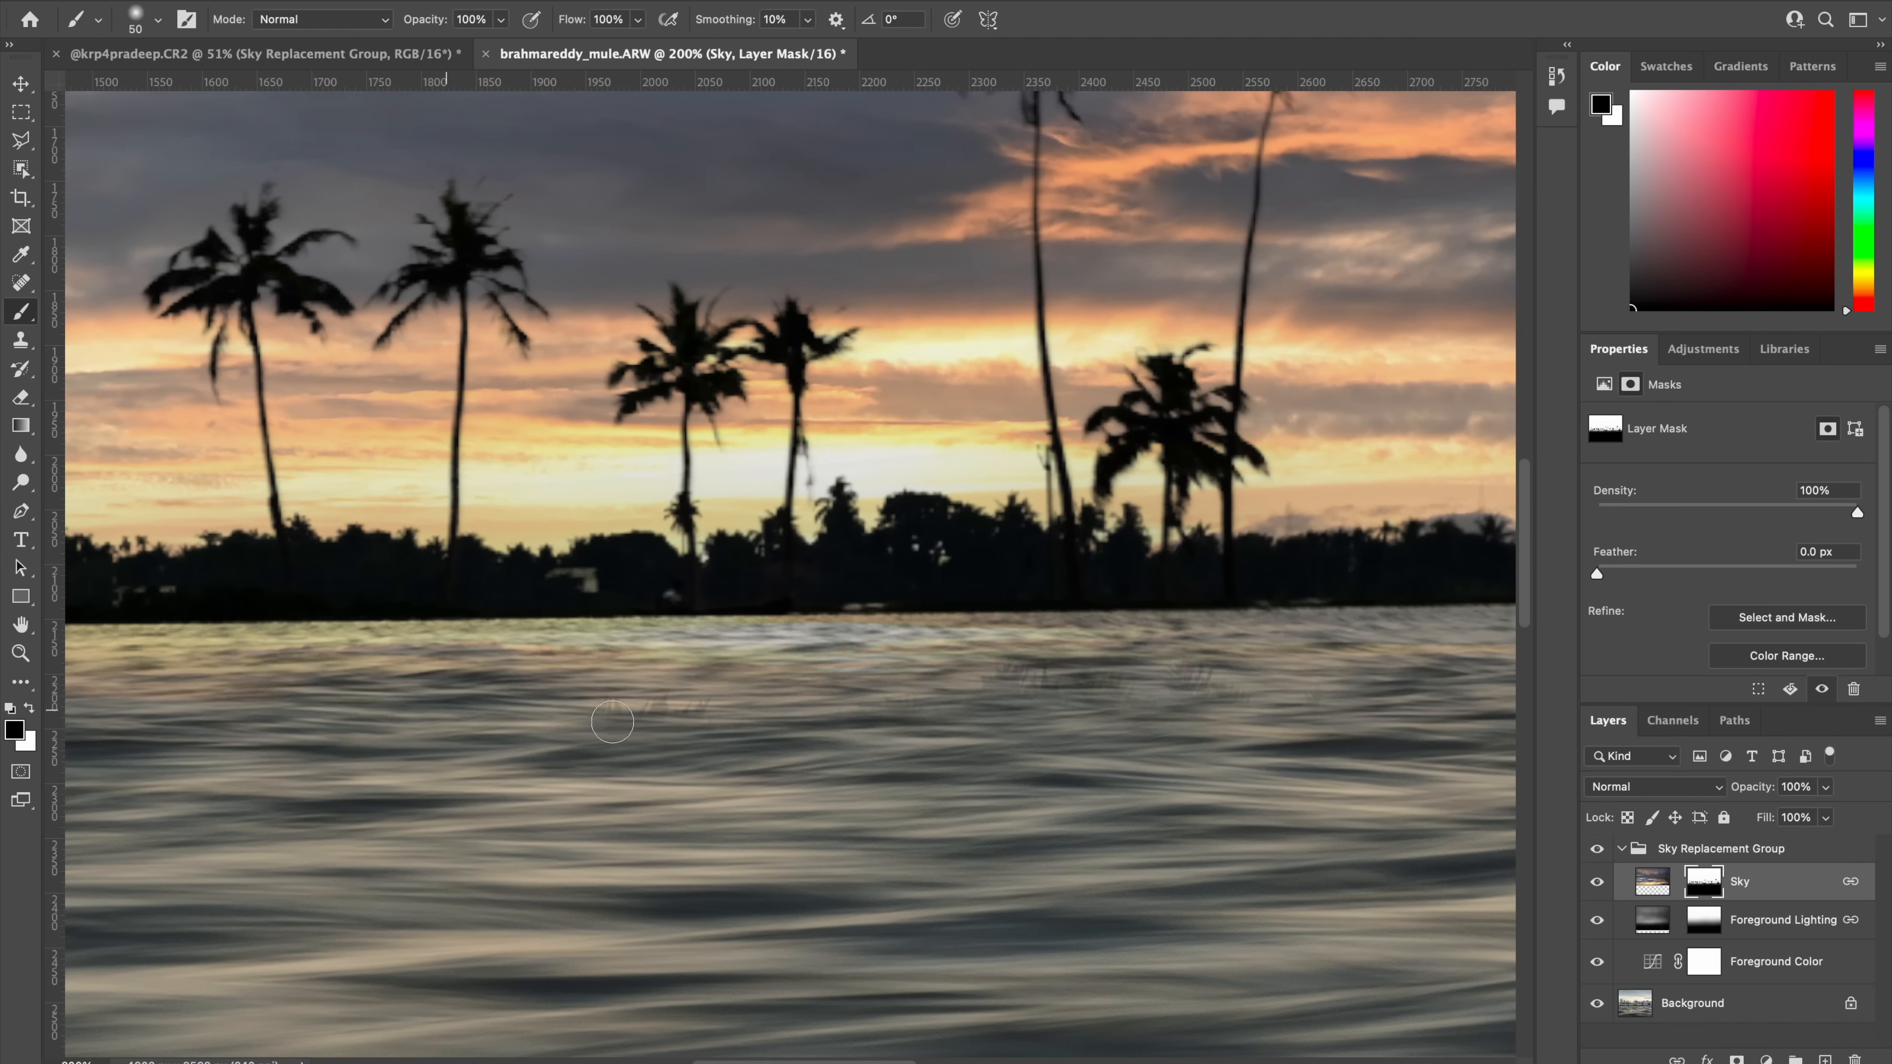
scroll(852, 794, "right", 5)
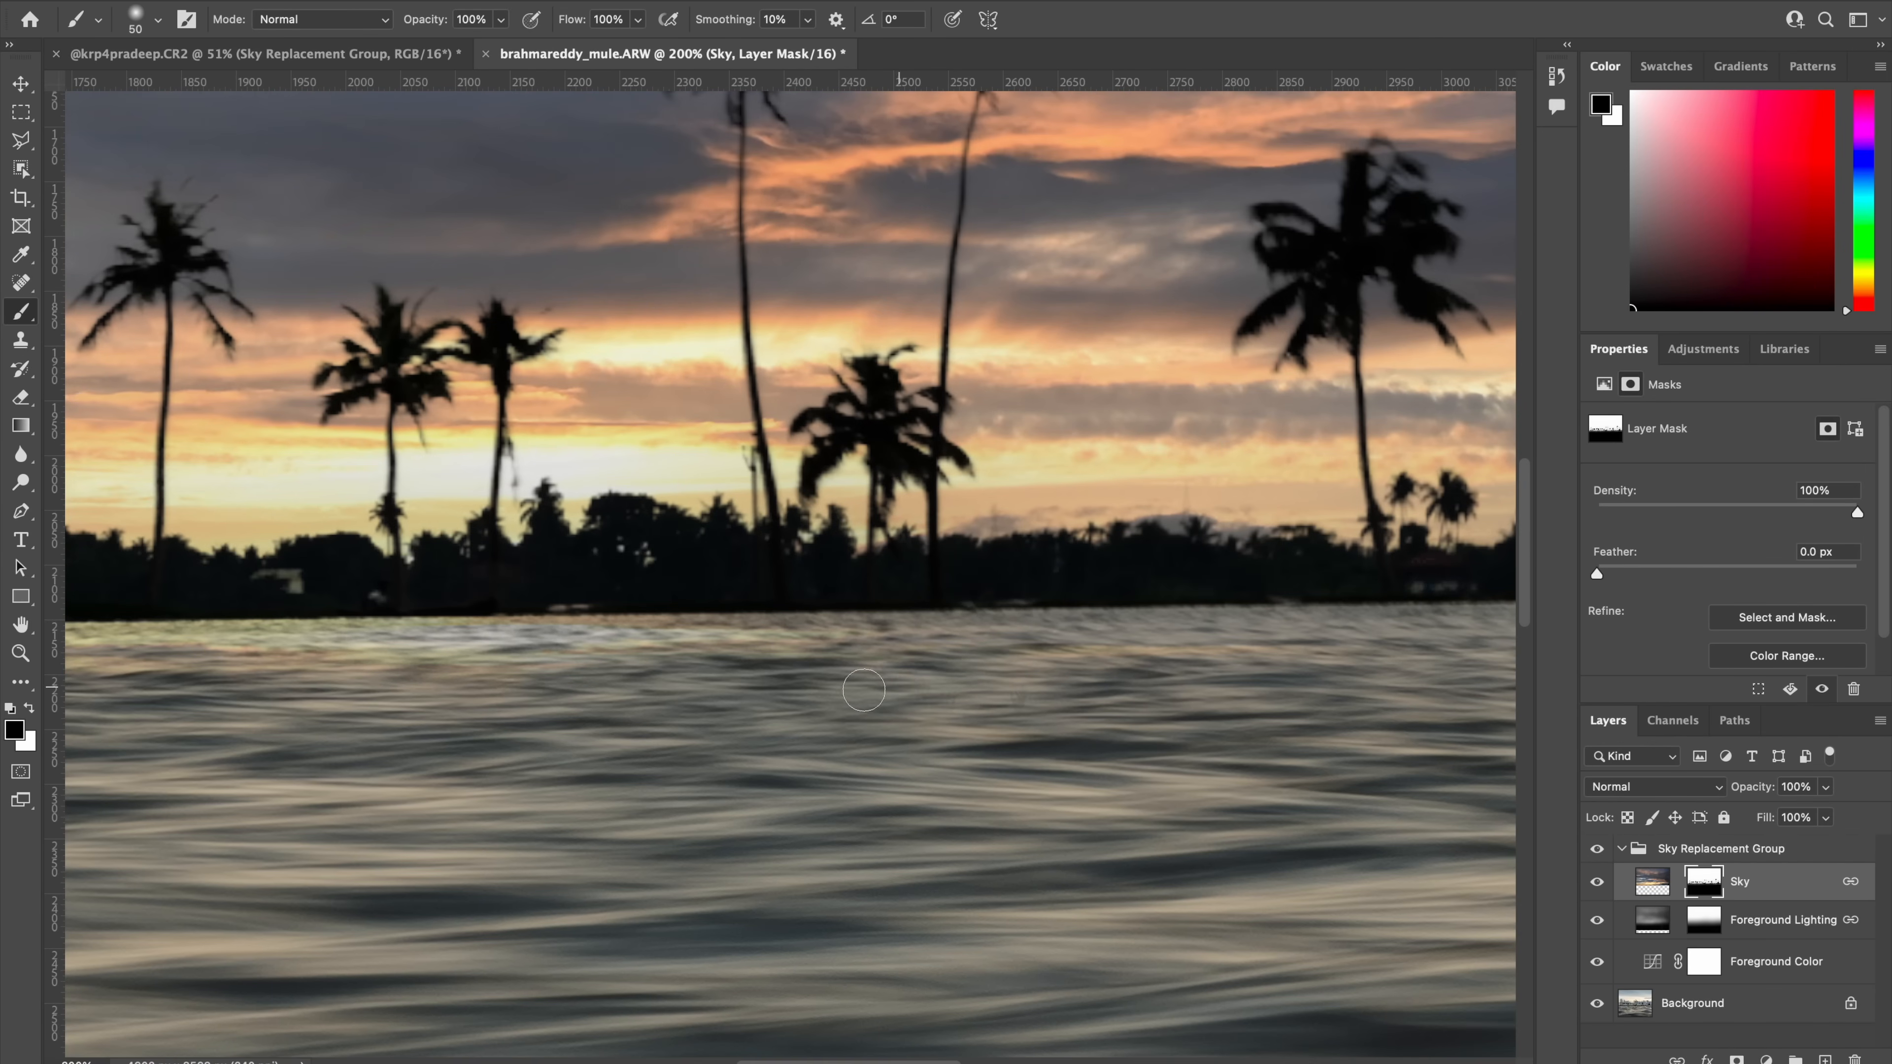
scroll(1046, 701, "right", 8)
scroll(1297, 234, "right", 15)
scroll(1297, 235, "up", 8)
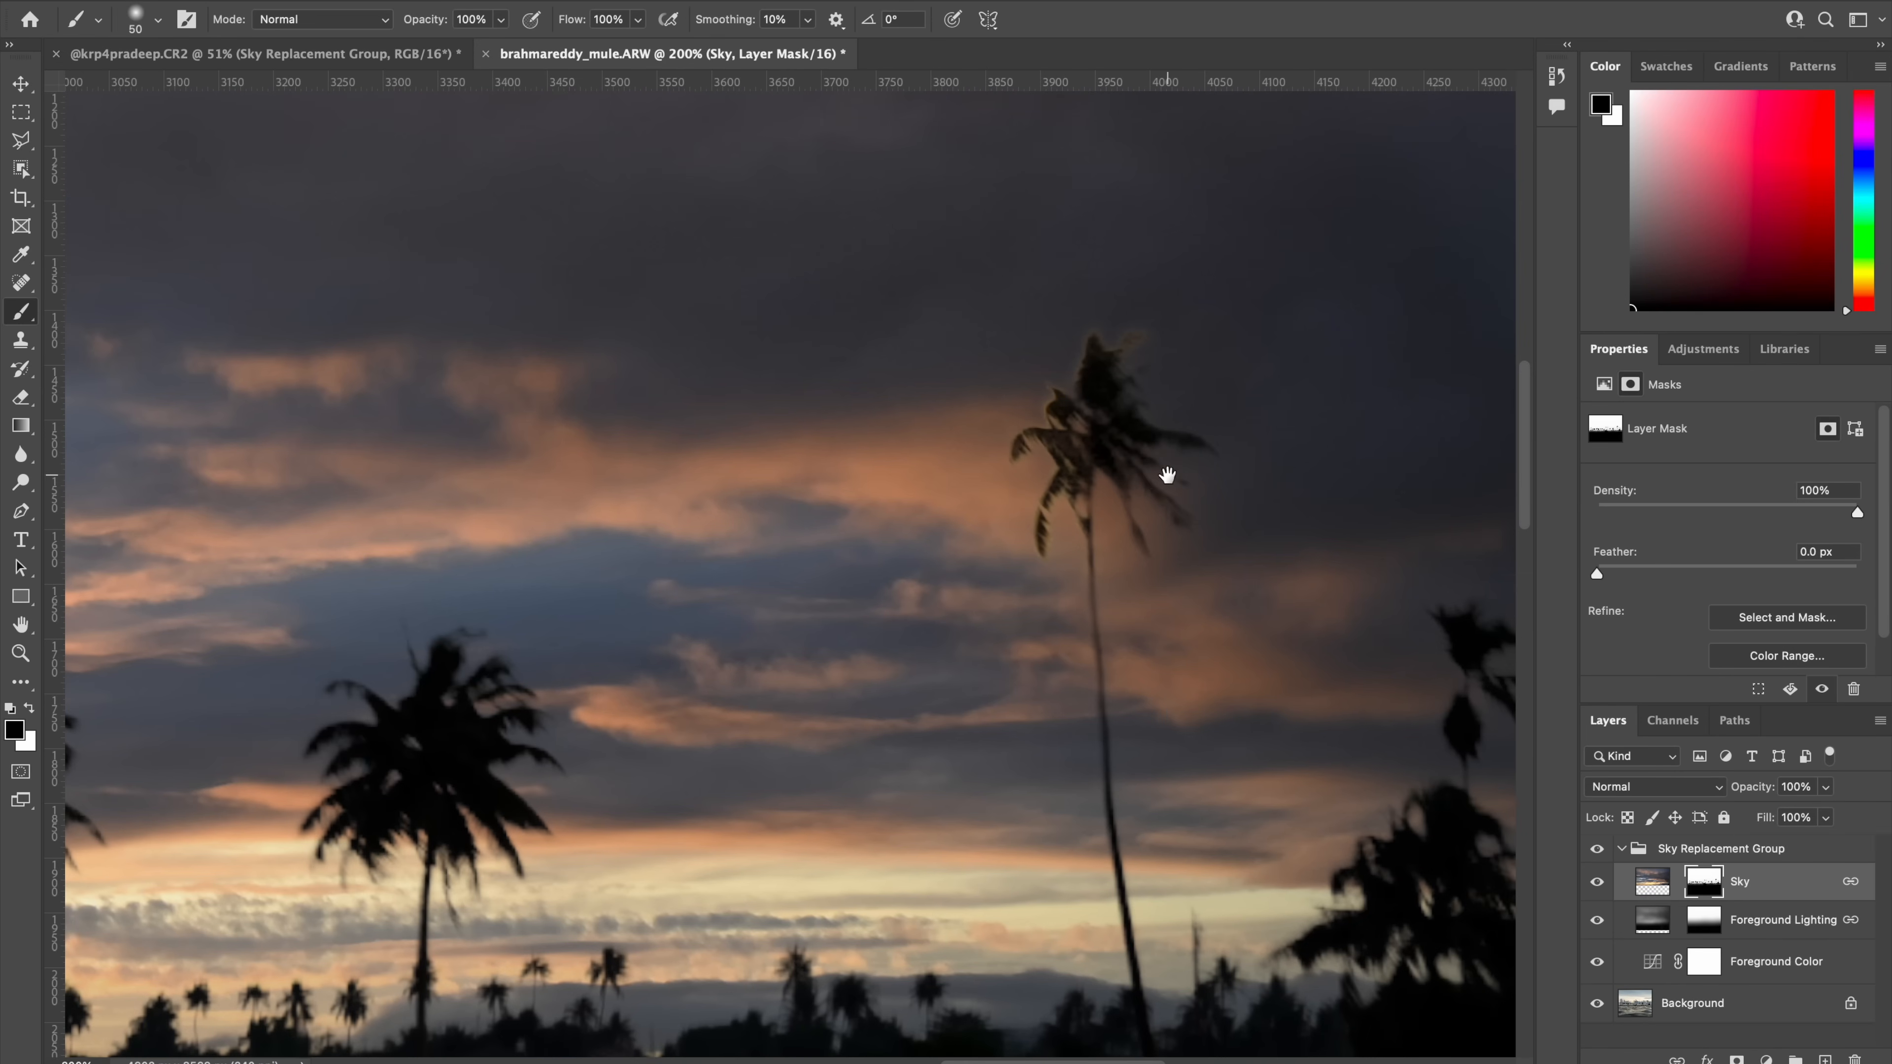
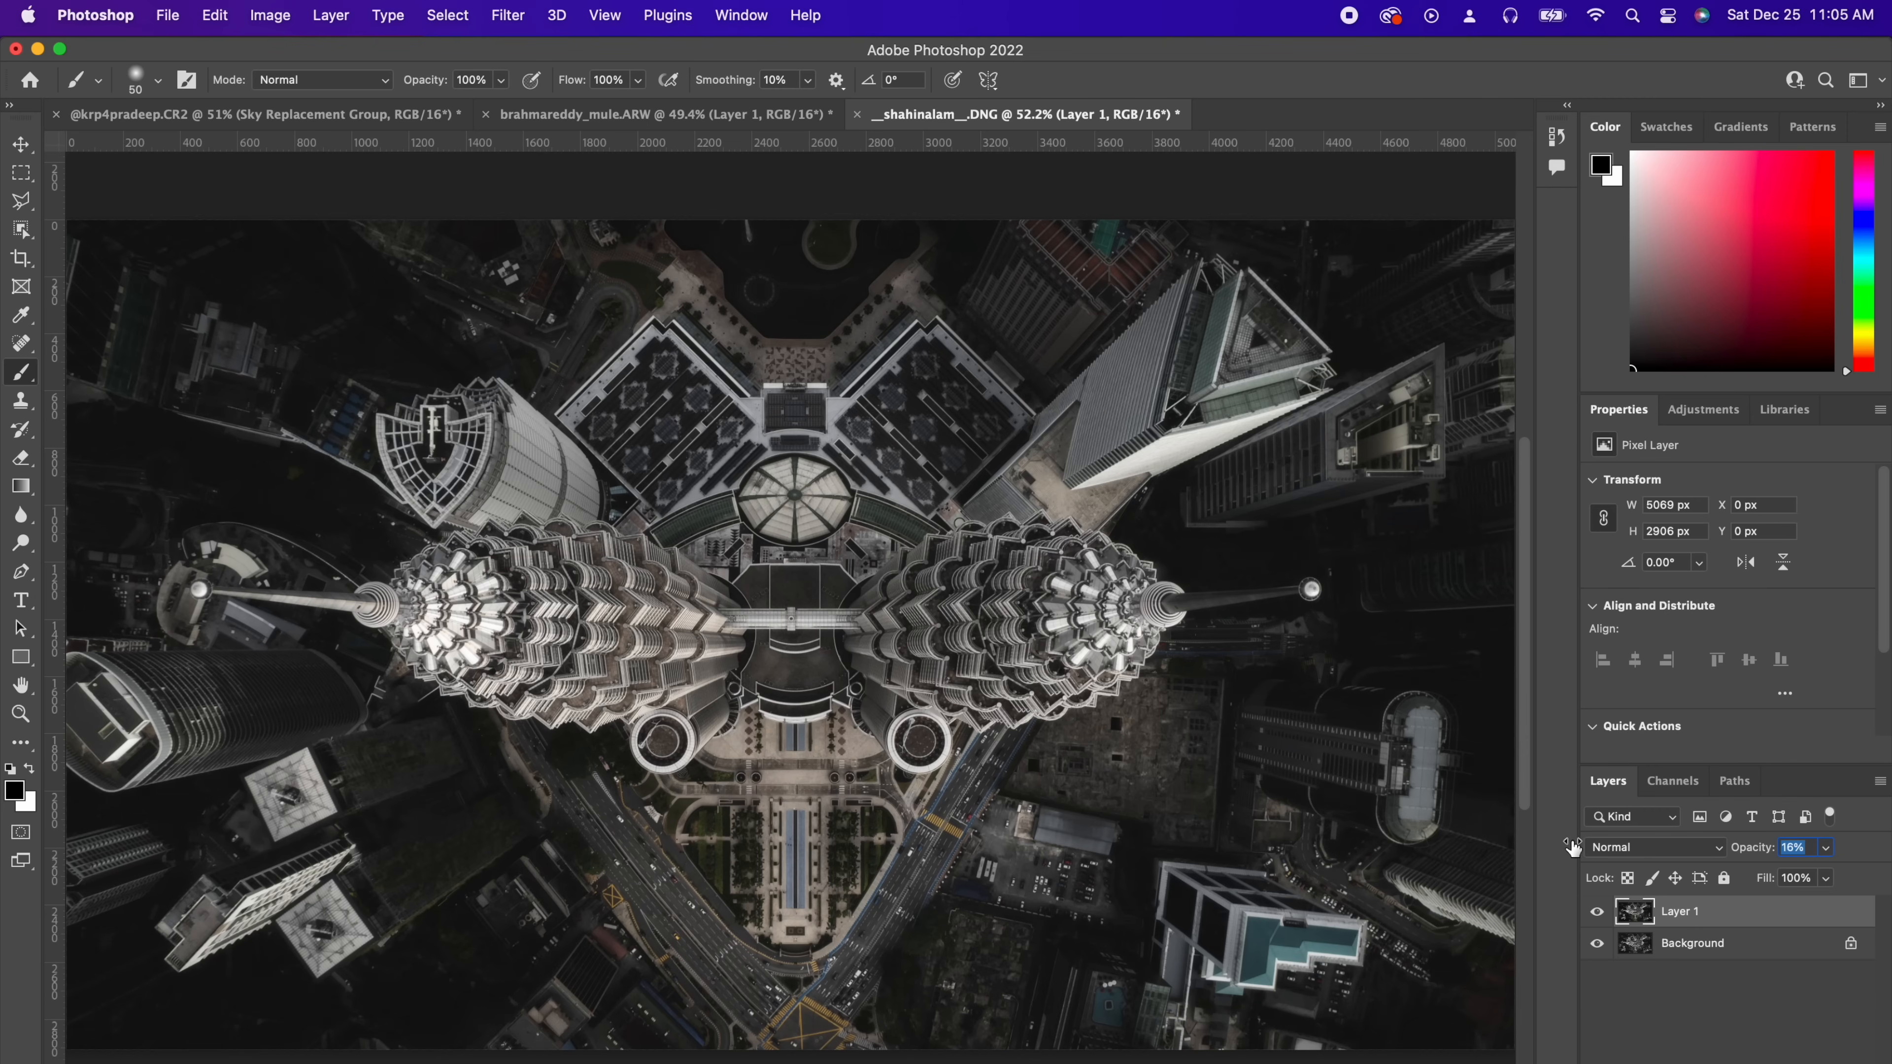
Step: Set Layer 1's opacity to 15% while toggling its visibility to compare
left_click(1595, 912)
left_click(1594, 911)
left_click_drag(1745, 852, 1739, 852)
left_click(1595, 915)
left_click(1595, 915)
Step: Open the fog overlay 9.jpg from the 20 Fog overlays folder
key("super+o")
double_click(758, 344)
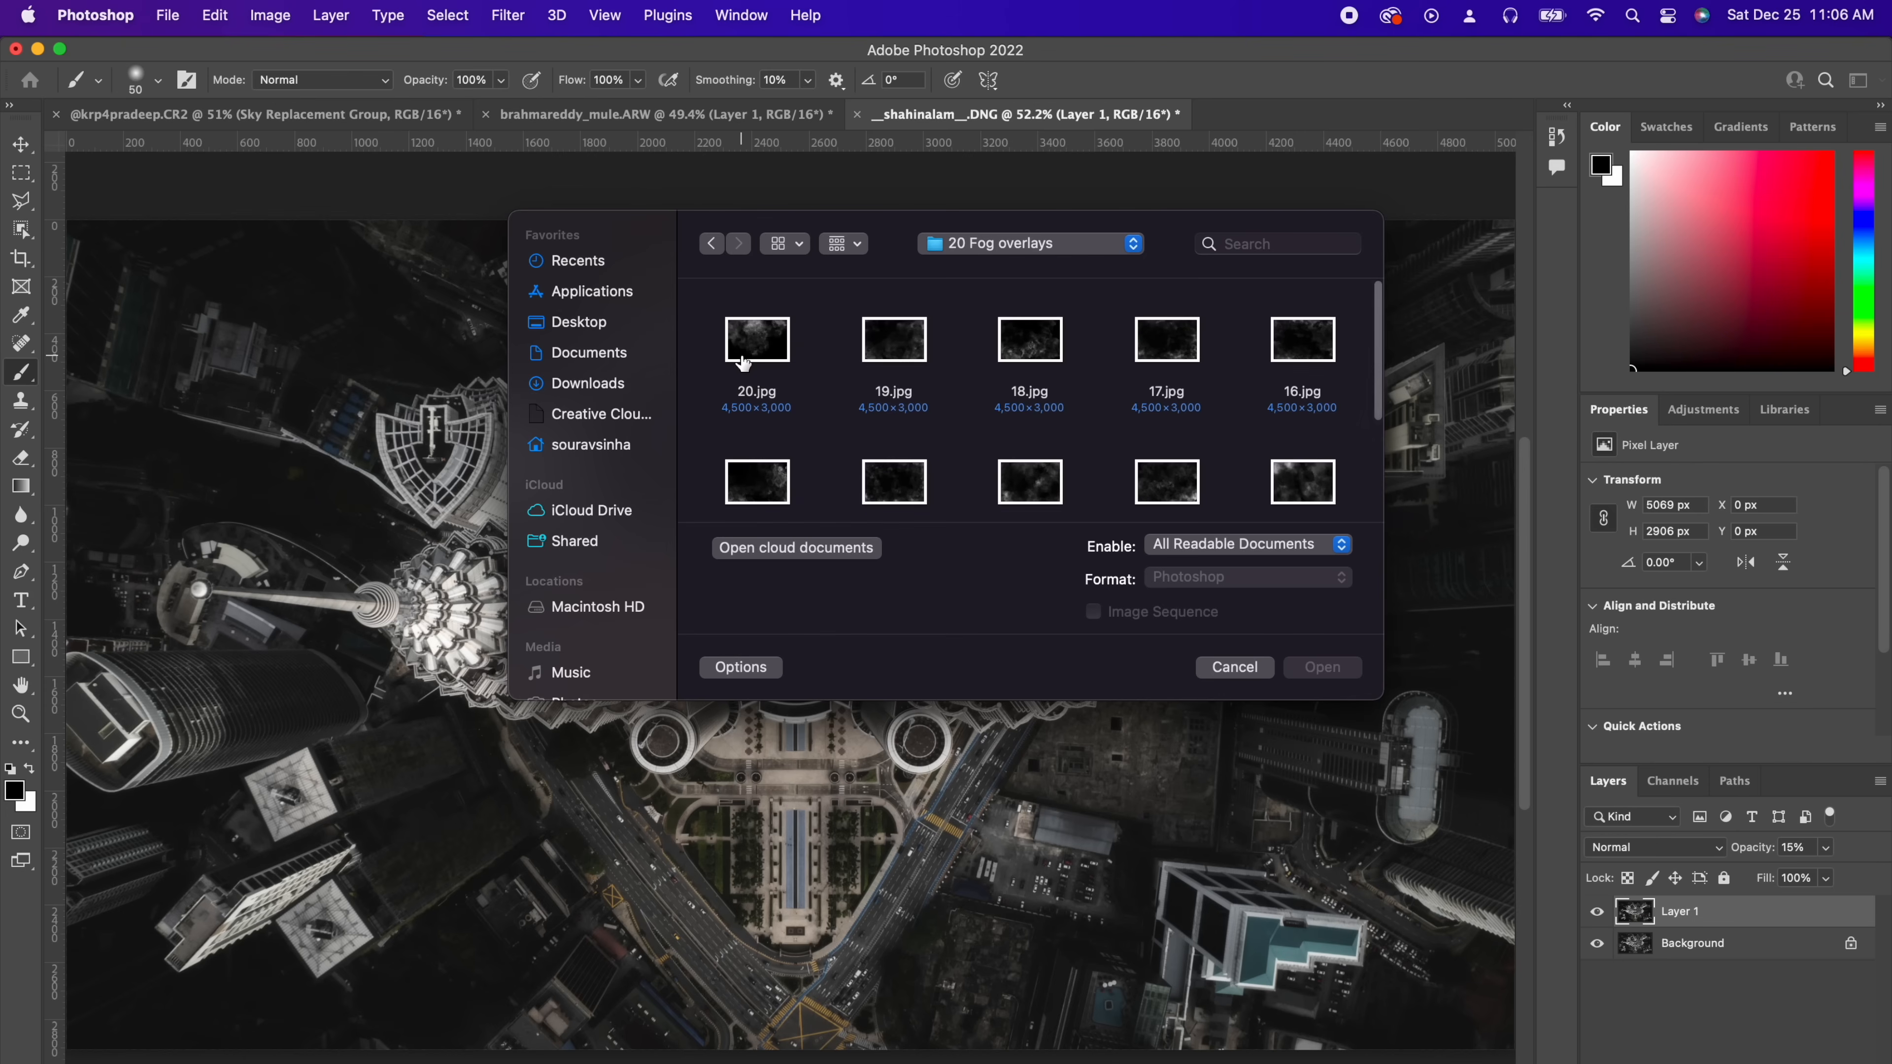
left_click(757, 356)
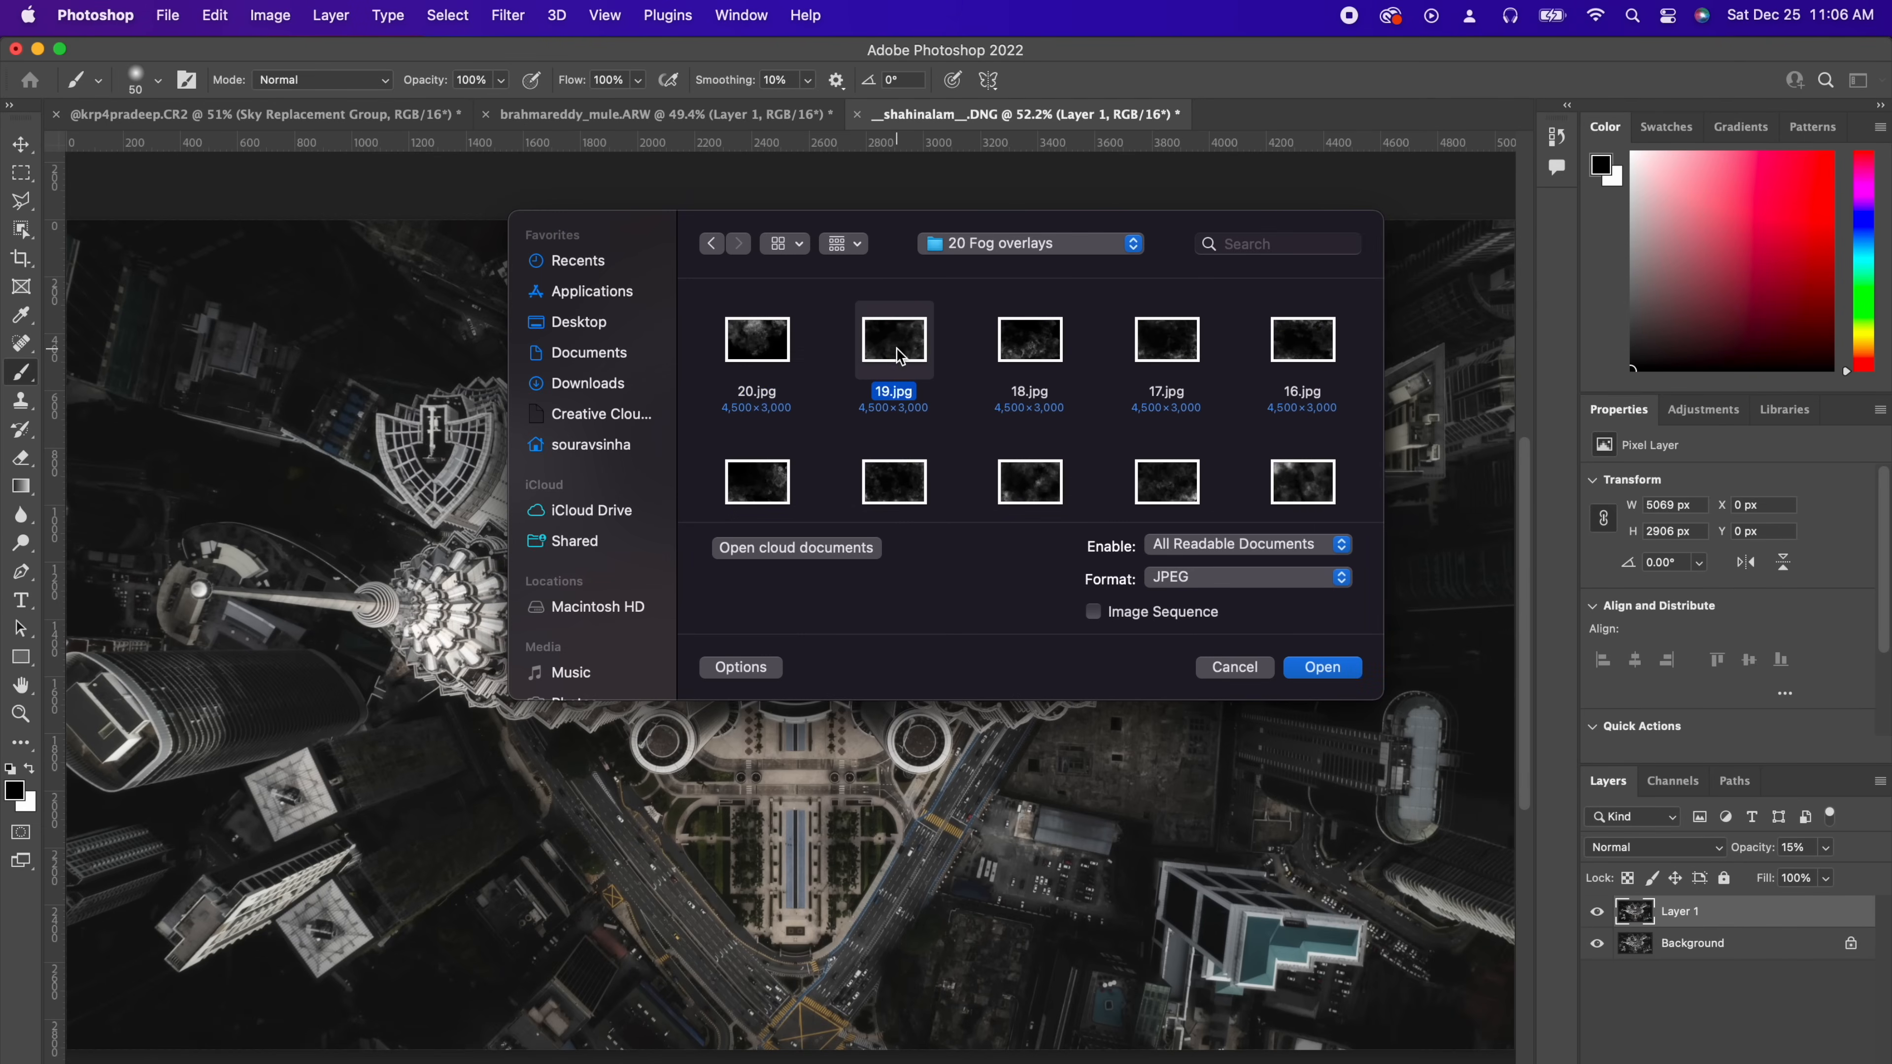
scroll(896, 347, "down", 3)
left_click(909, 452)
left_click(1323, 667)
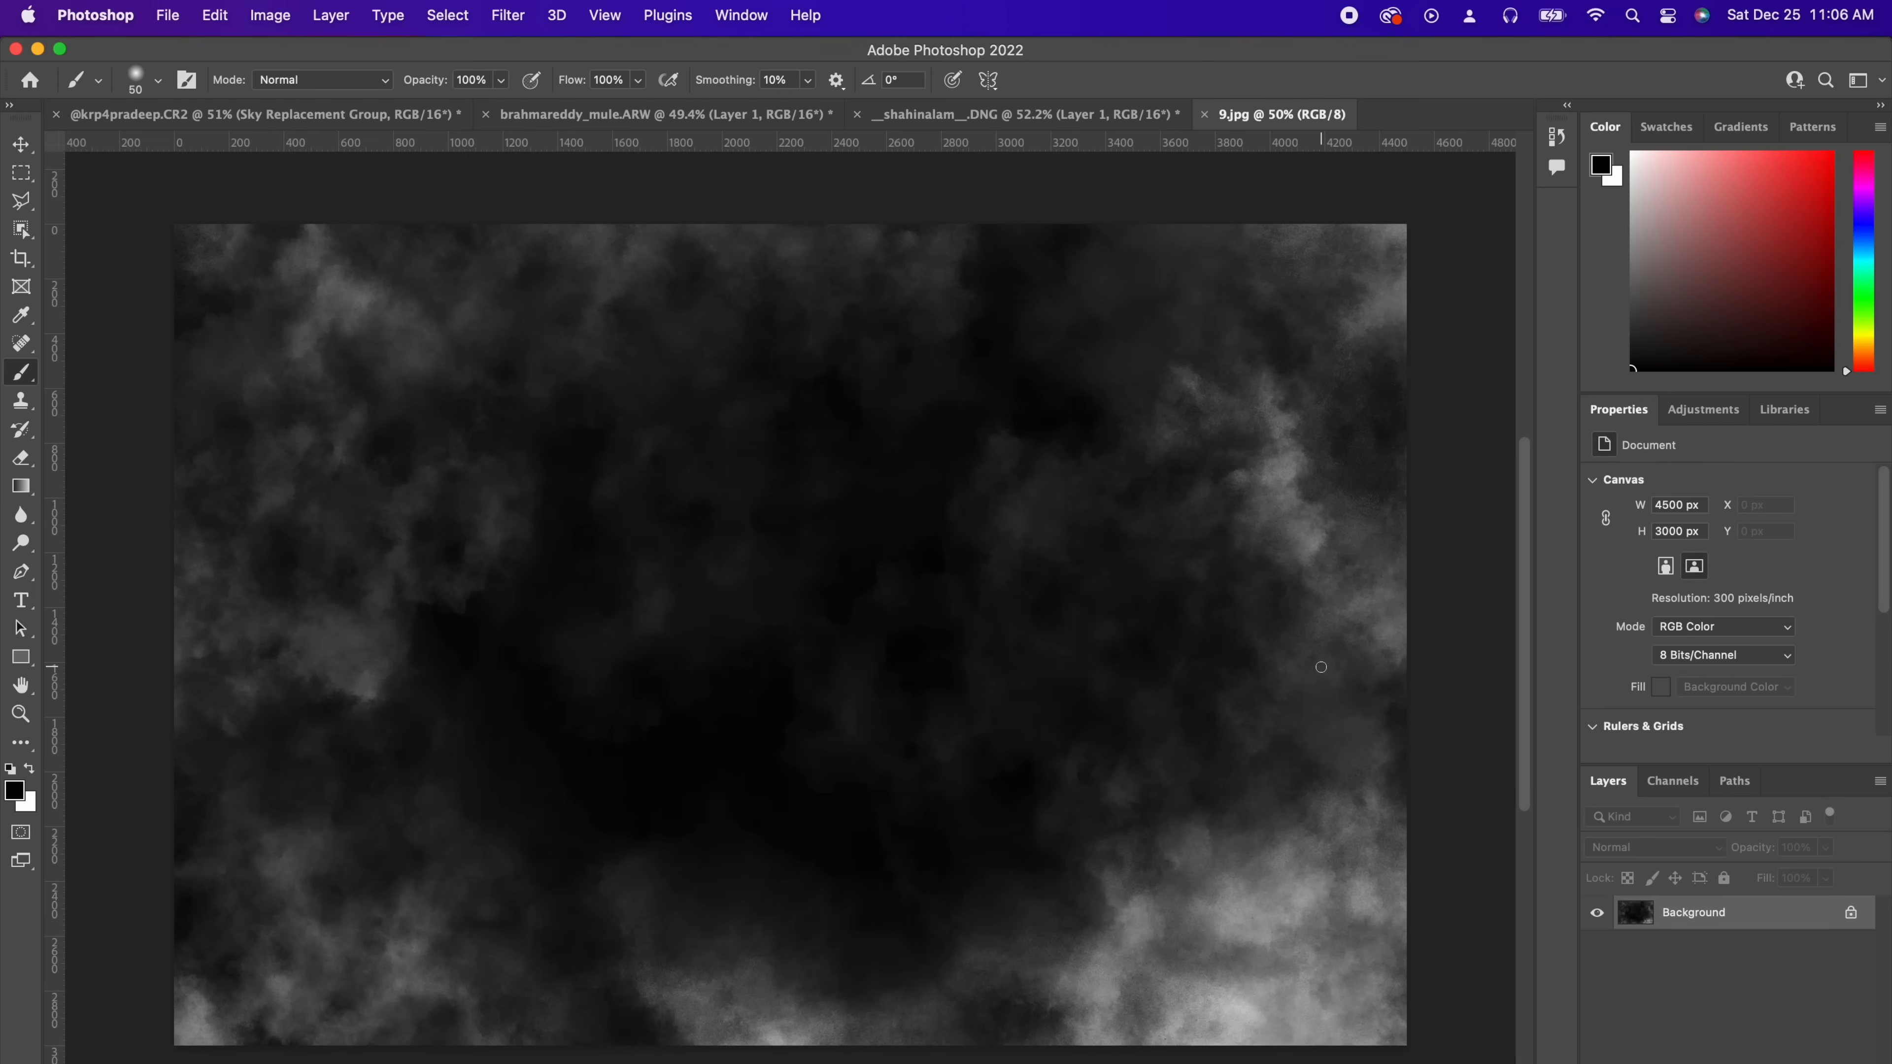
Step: Copy the whole fog image and paste it into the aerial towers document as a new layer
key("super+a")
key("super+c")
left_click(1025, 115)
key("super+v")
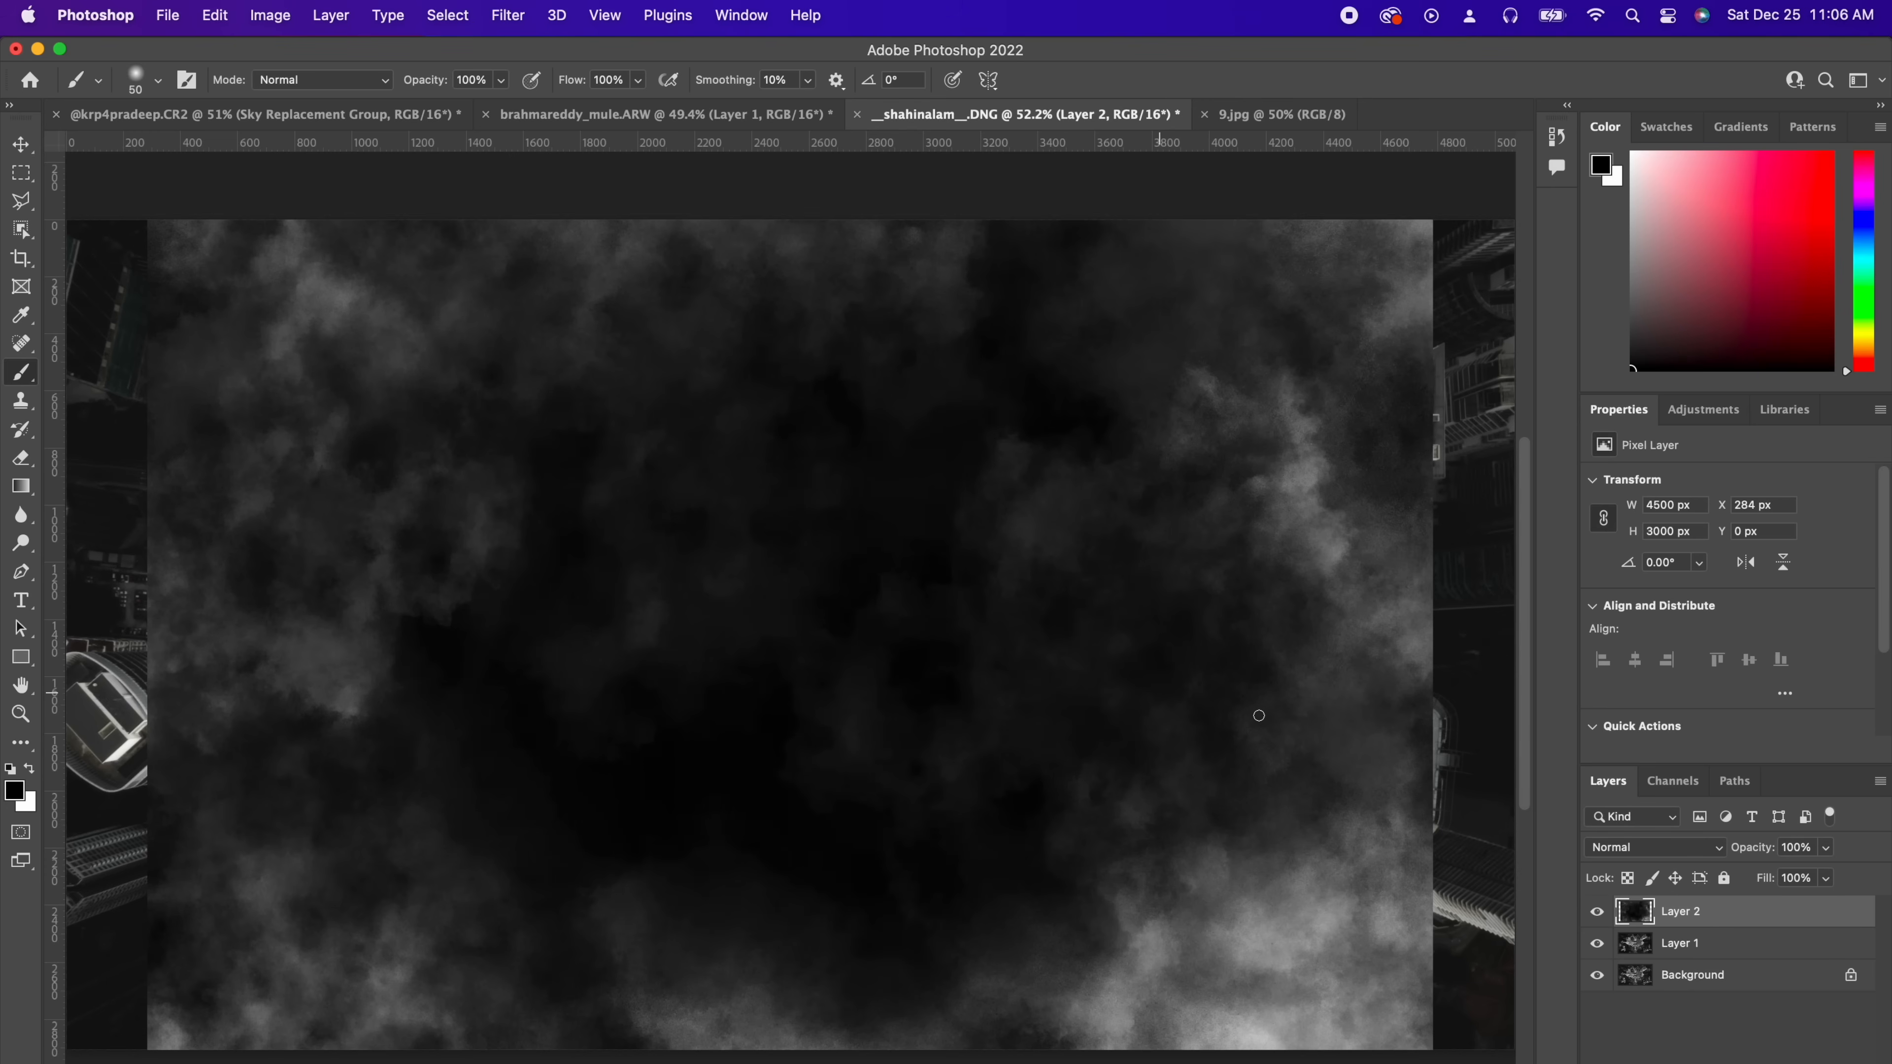
Step: Set the pasted fog layer's blend mode to Lighten
left_click(1616, 850)
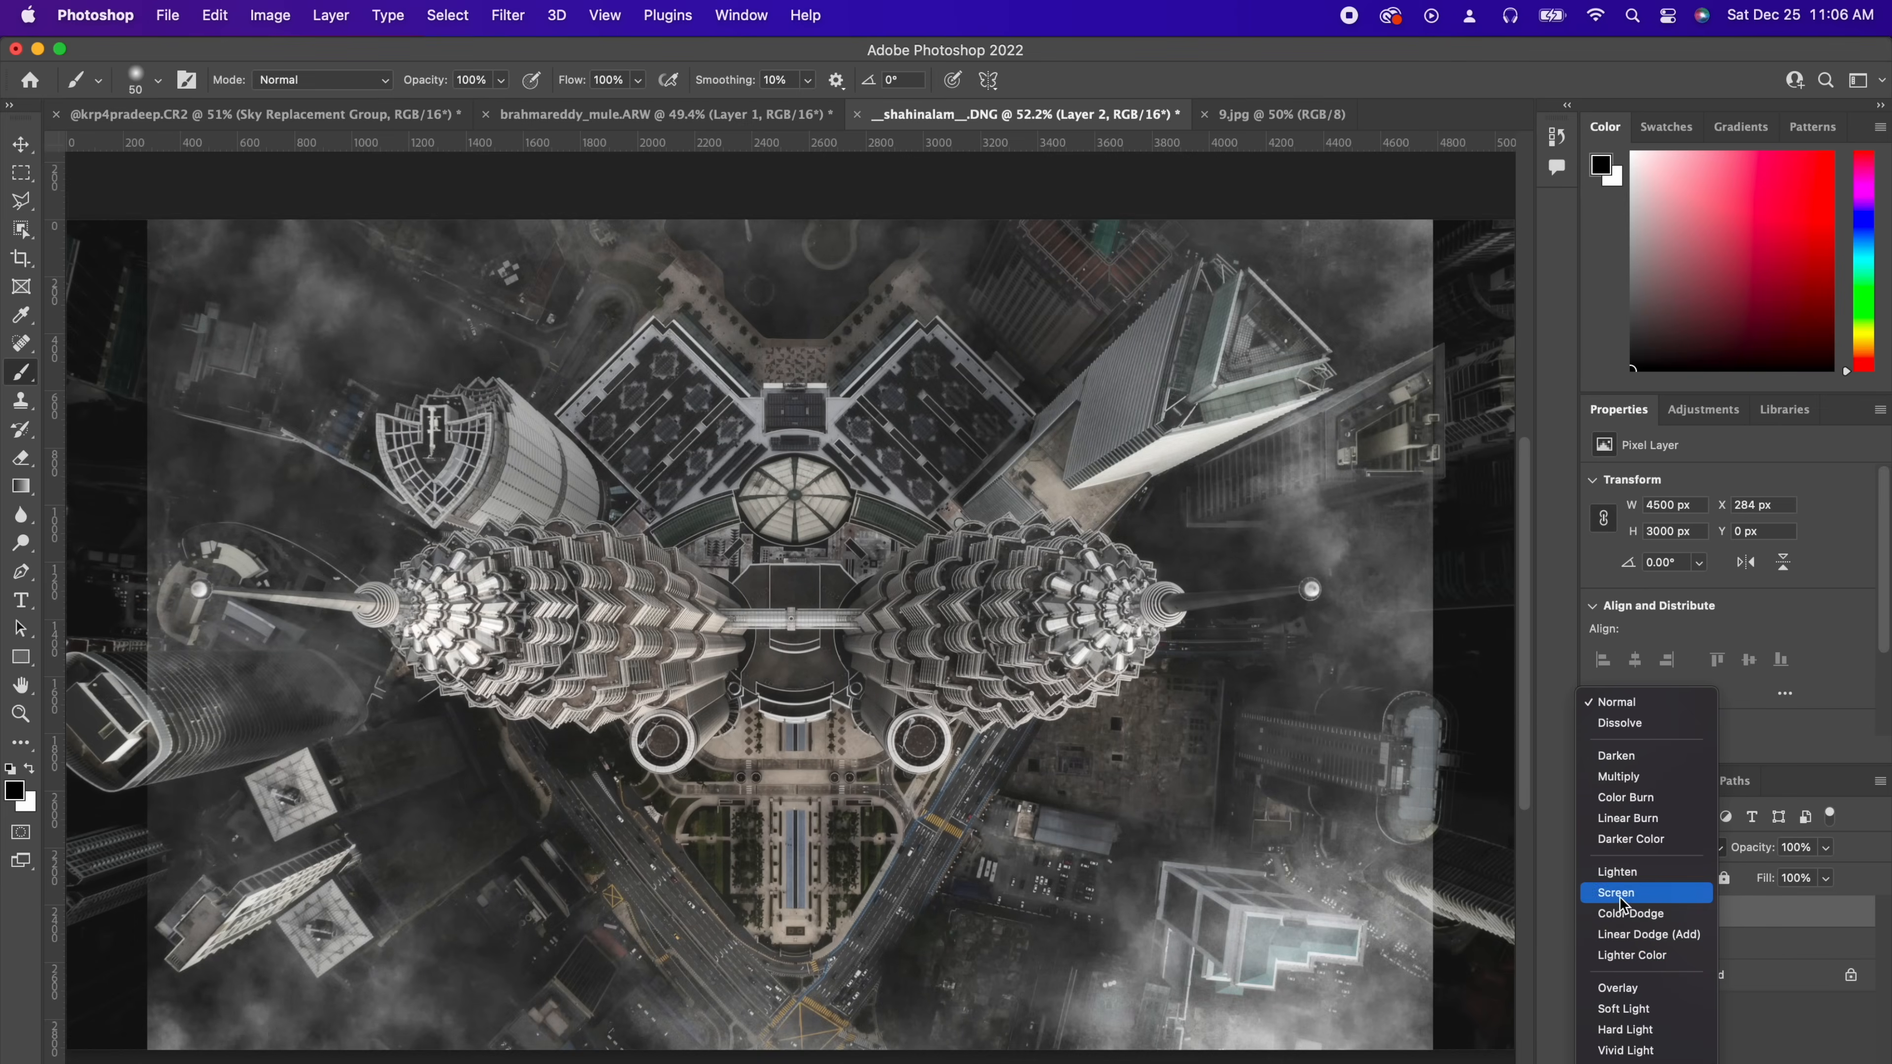
left_click(1620, 874)
Step: Scale the fog layer up with Free Transform so it covers the whole canvas
key("super+t")
key("super+minus")
key("super+minus")
left_click_drag(1200, 366, 1249, 328)
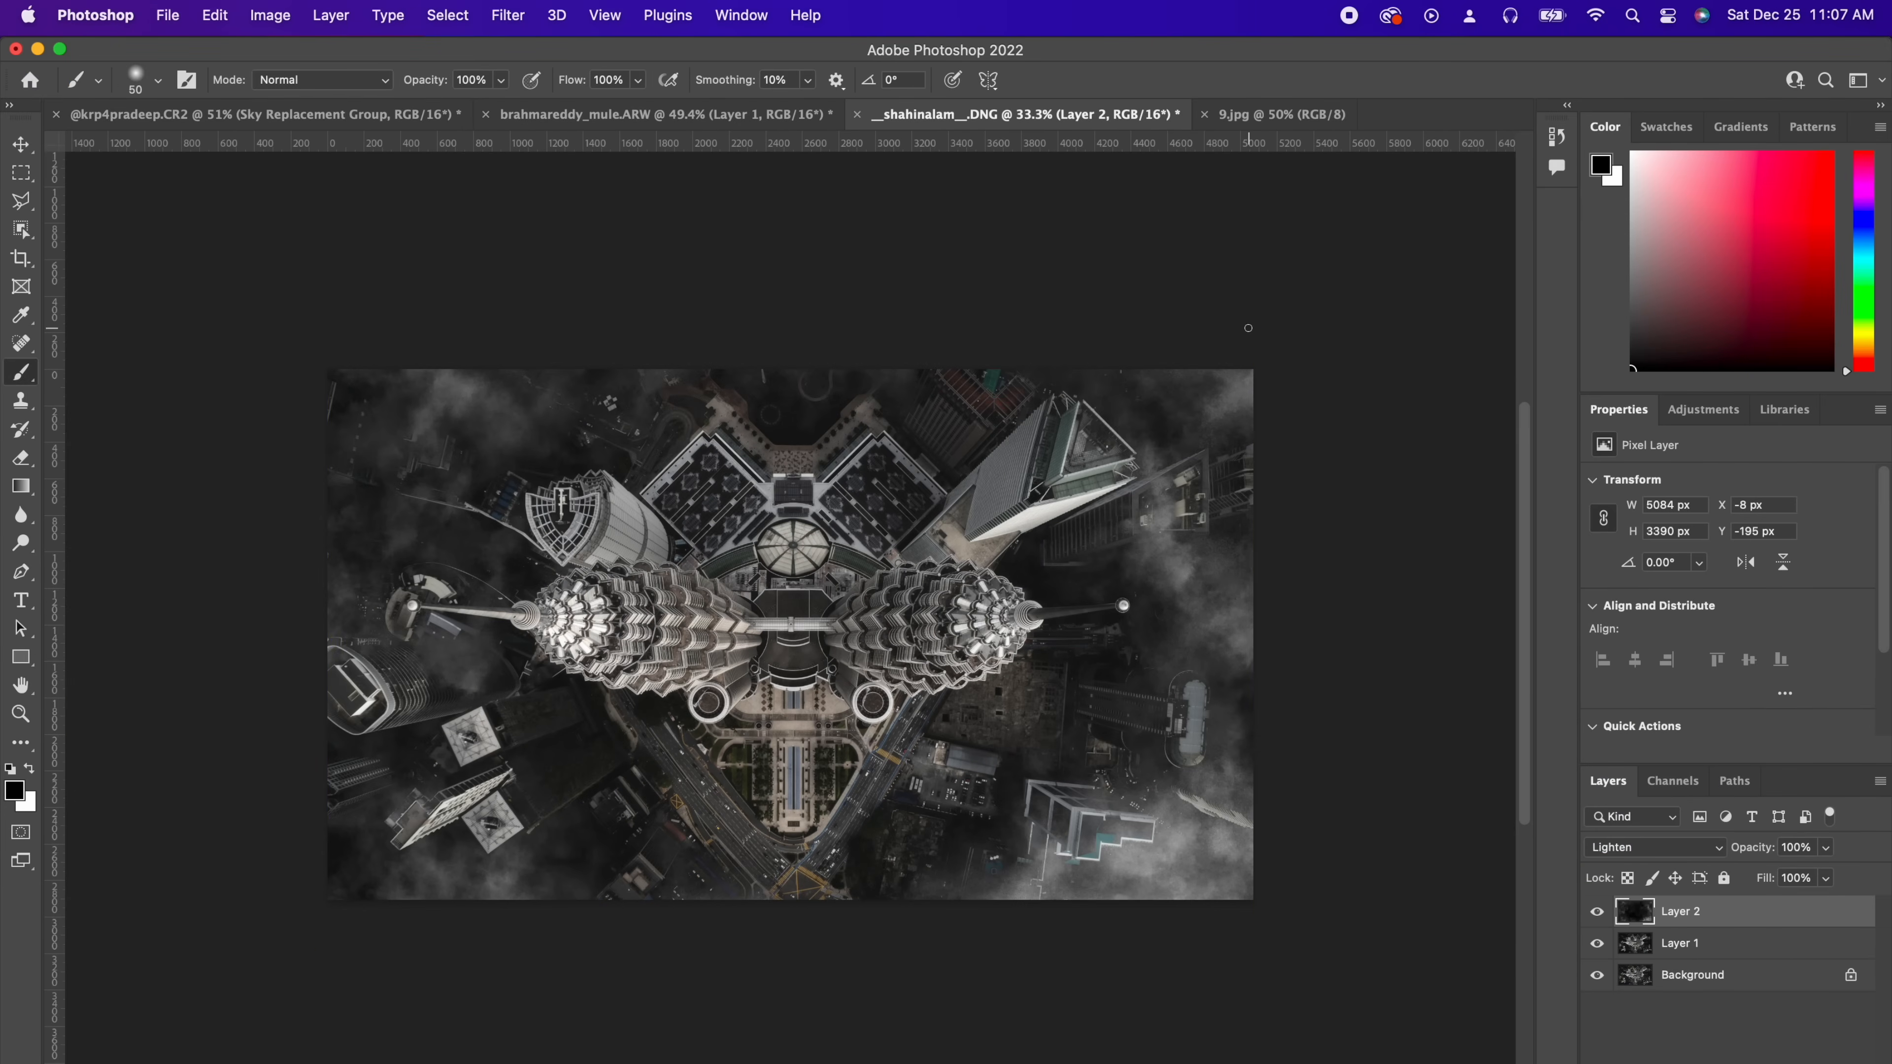
Step: Open fog overlay 3.jpg and paste it into the towers document, converting its colour profile
key("super+o")
left_click(1328, 663)
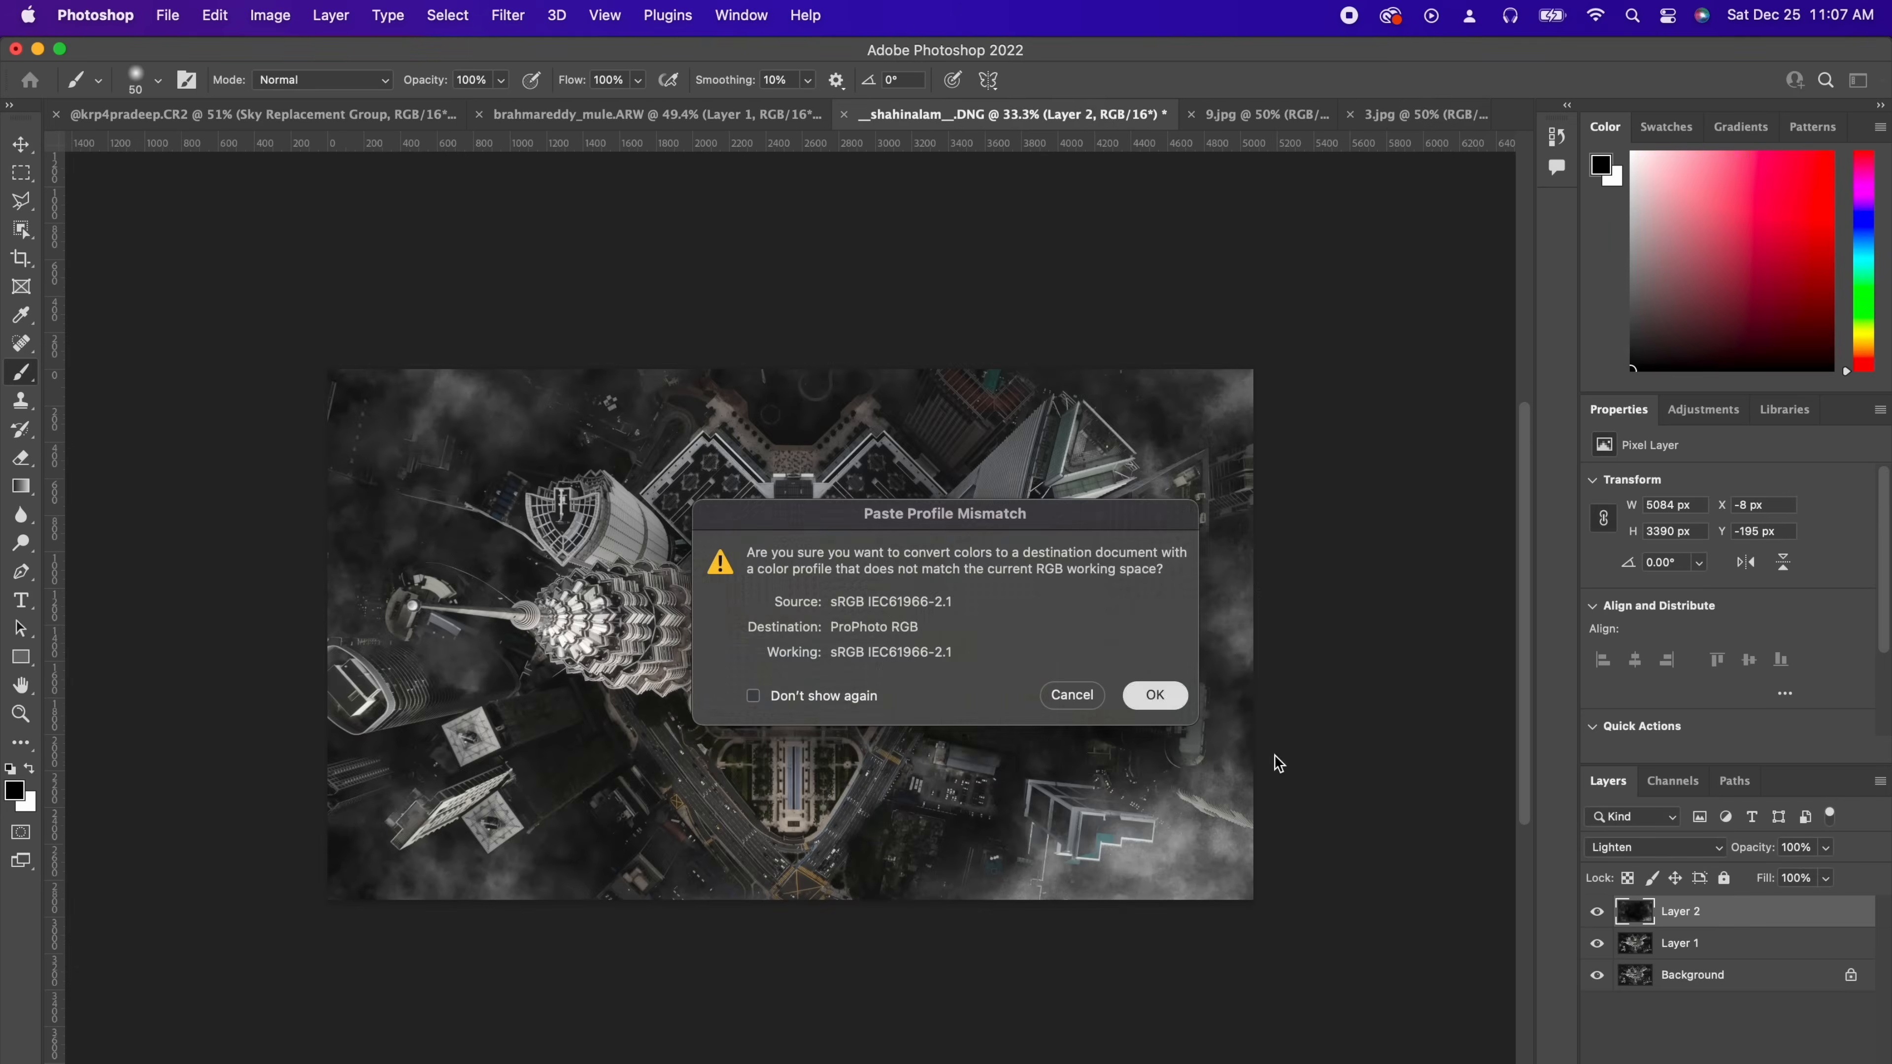
left_click(1156, 695)
Step: Scale the new Layer 3 fog with Free Transform, toggling the fog layers' visibility to compare
left_click(1597, 944)
key("super+t")
left_click_drag(1205, 913, 1276, 947)
key("Return")
left_click(1597, 911)
left_click(1597, 944)
left_click(1597, 943)
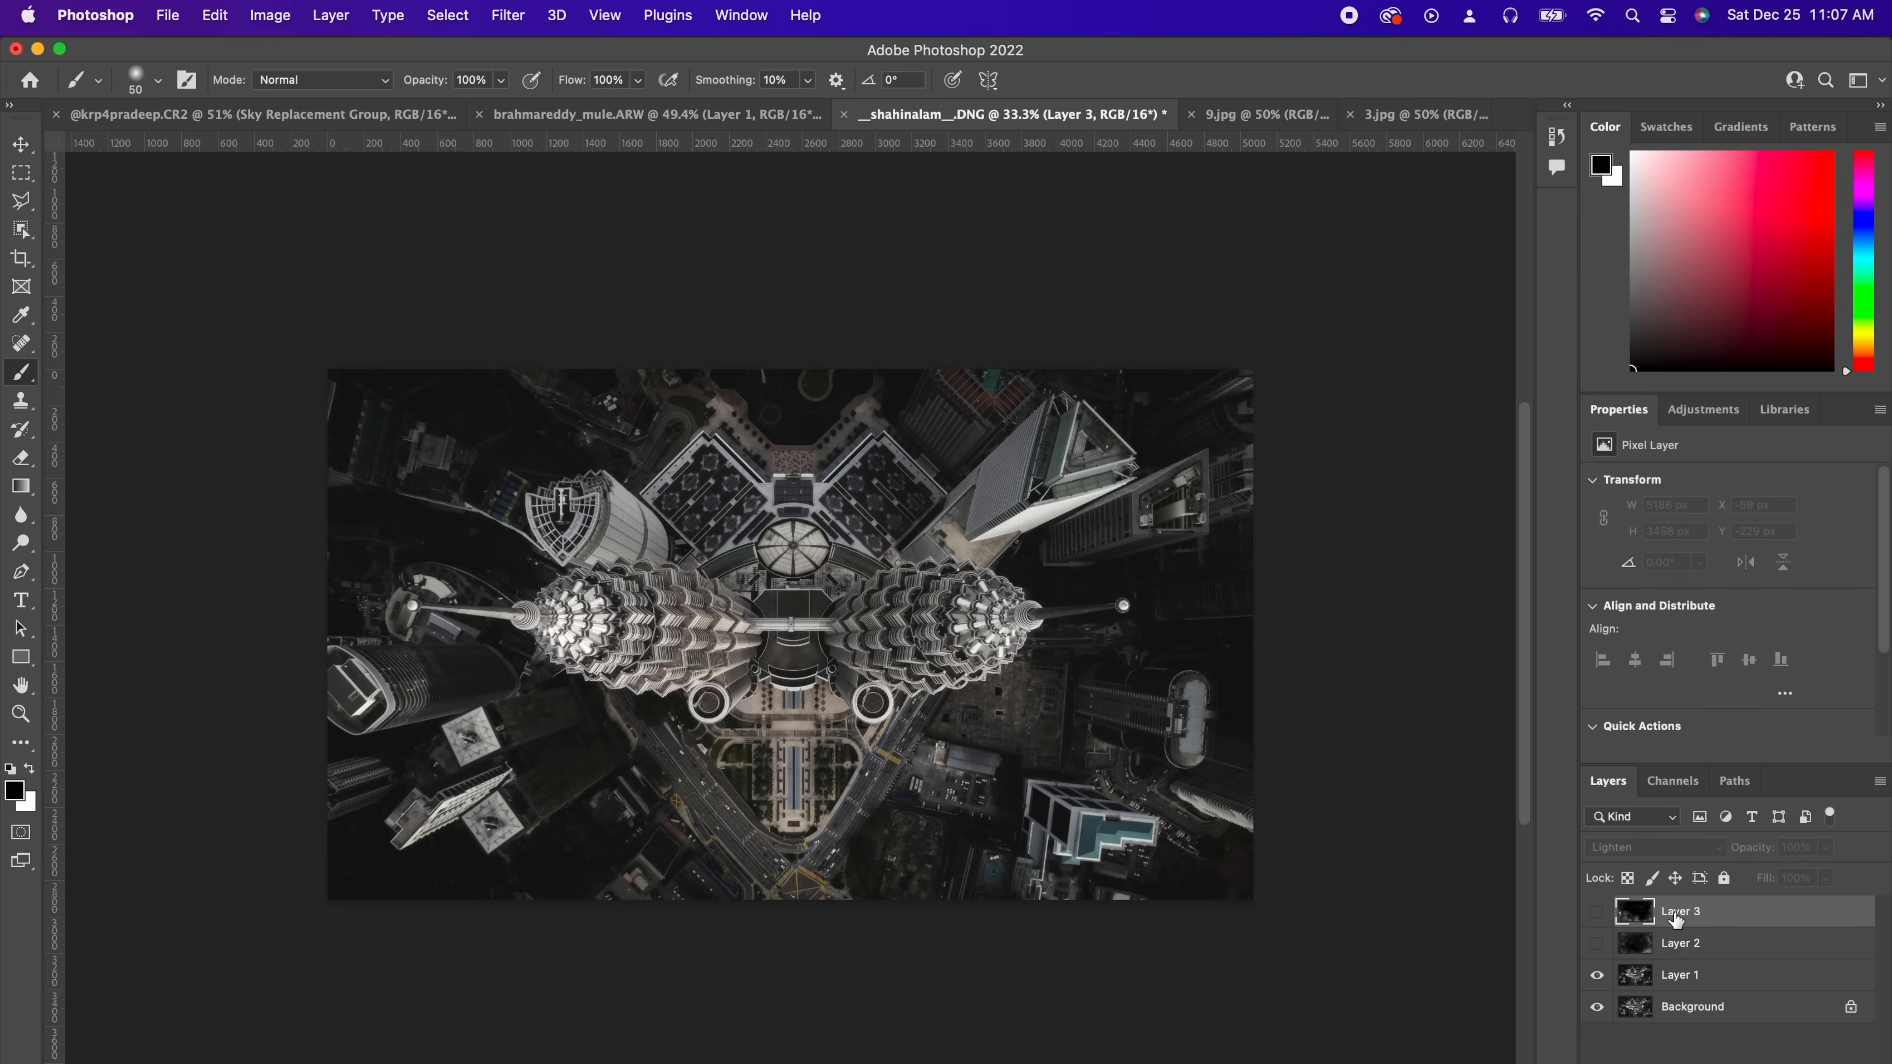
Step: Open the fog overlay 2.jpg from the same folder
key("super+o")
scroll(1165, 380, "down", 2)
double_click(1162, 419)
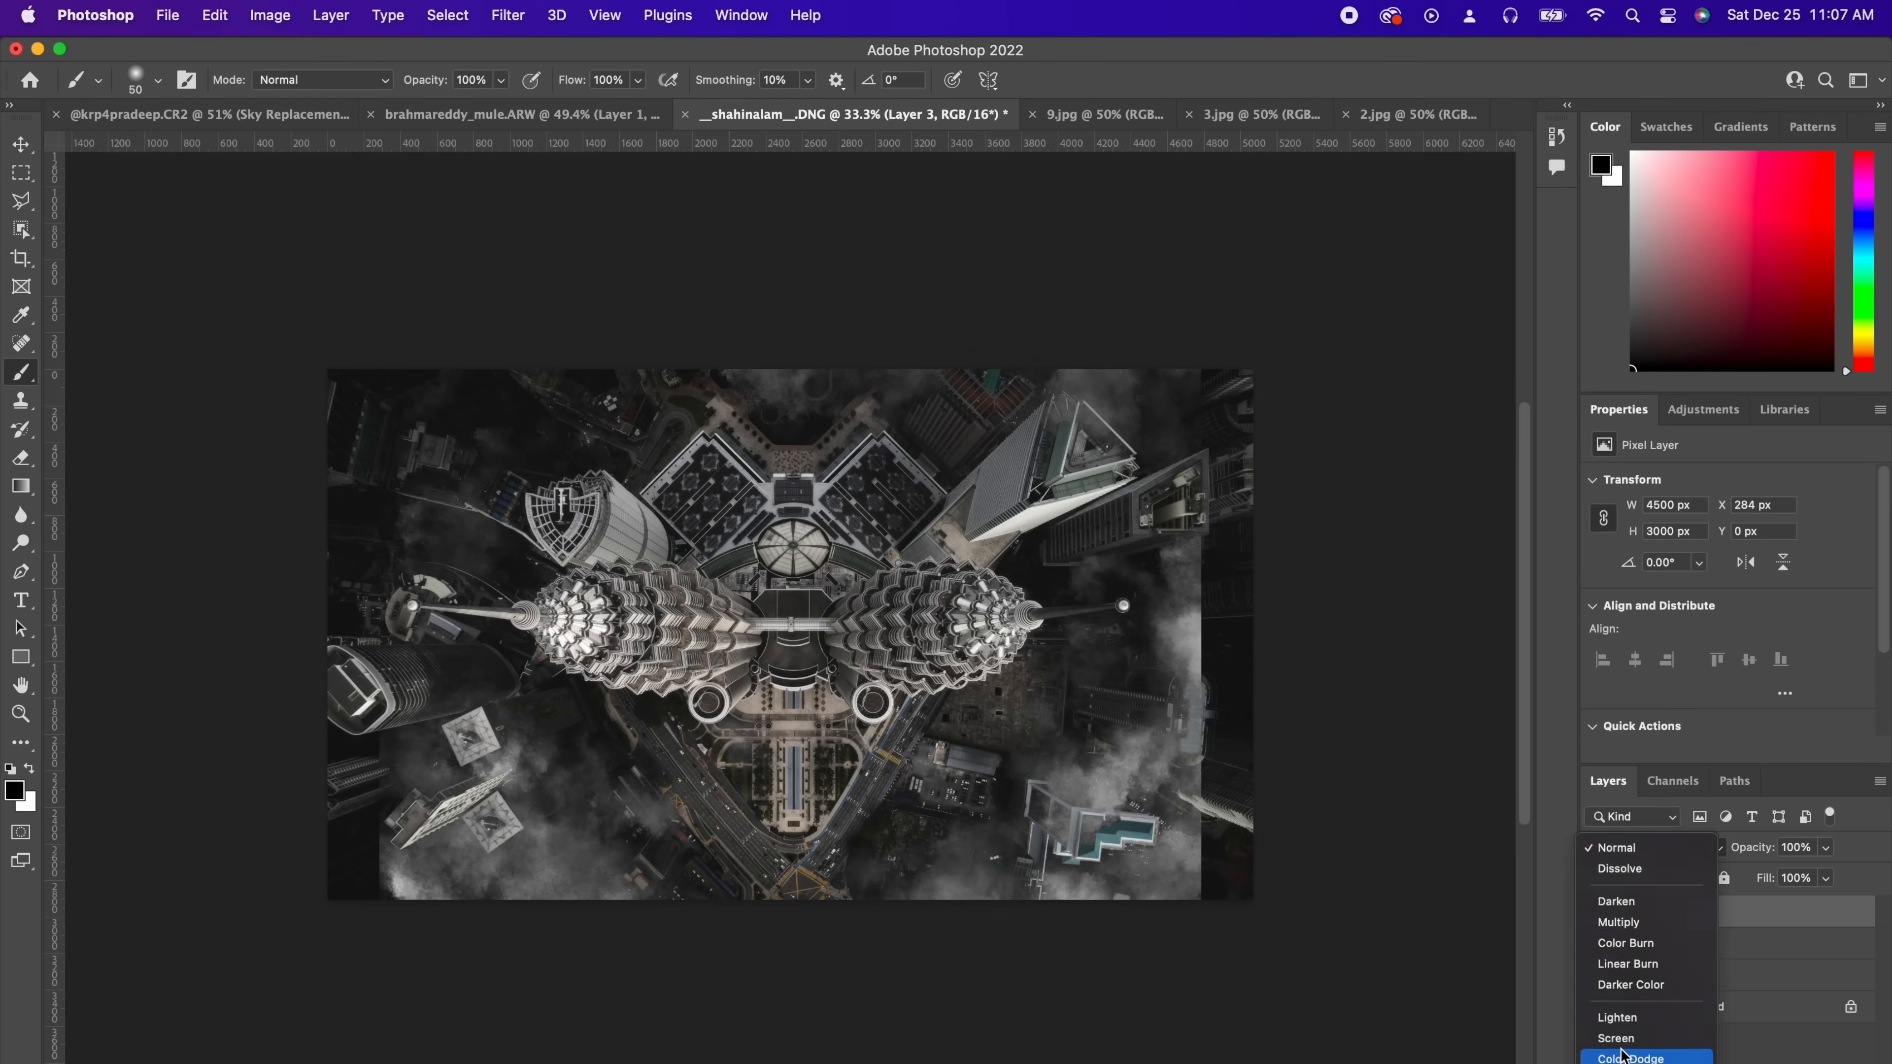
Step: Return to the towers document and make Layer 2 and Layer 3 visible
left_click(1624, 1015)
left_click(1681, 944)
left_click(1596, 944)
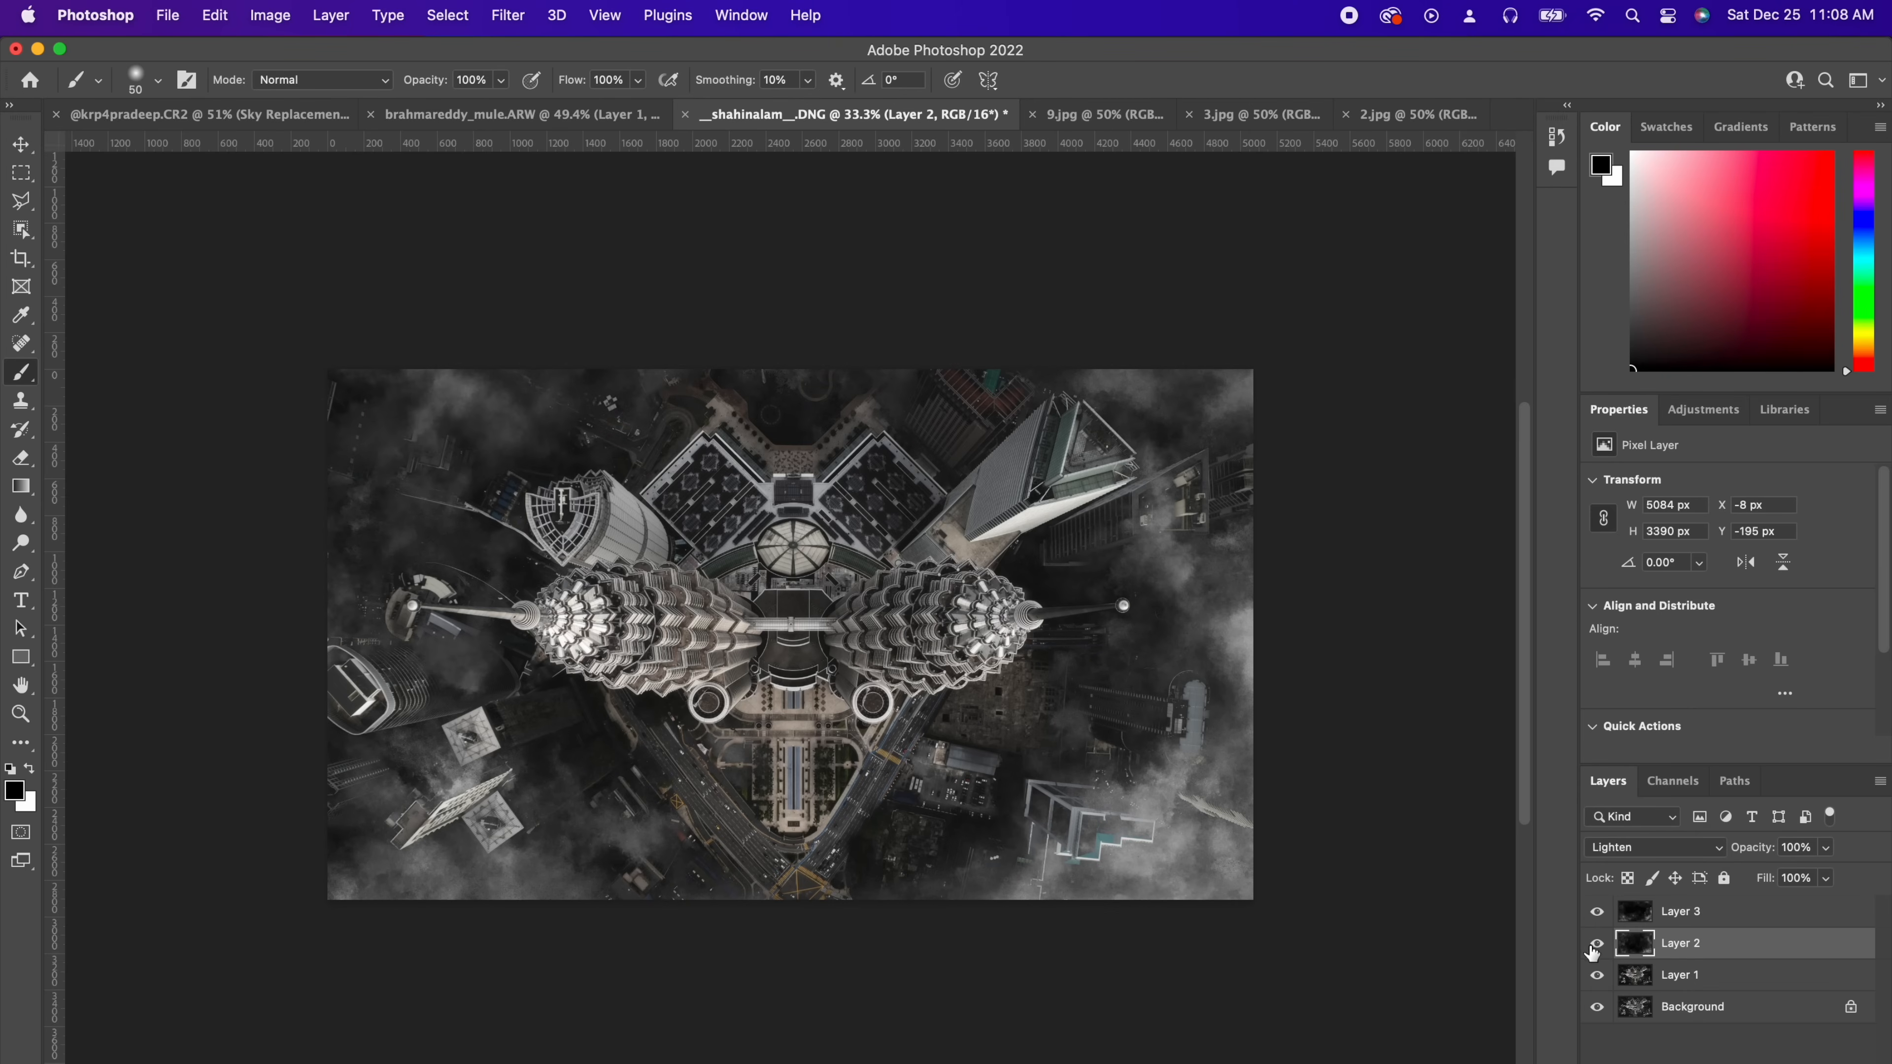
Step: Add a layer mask to Layer 2 and draw a gradient on it over the left side
left_click(1712, 1061)
left_click(21, 485)
left_click_drag(536, 538, 696, 655)
left_click(1596, 945)
left_click(1597, 944)
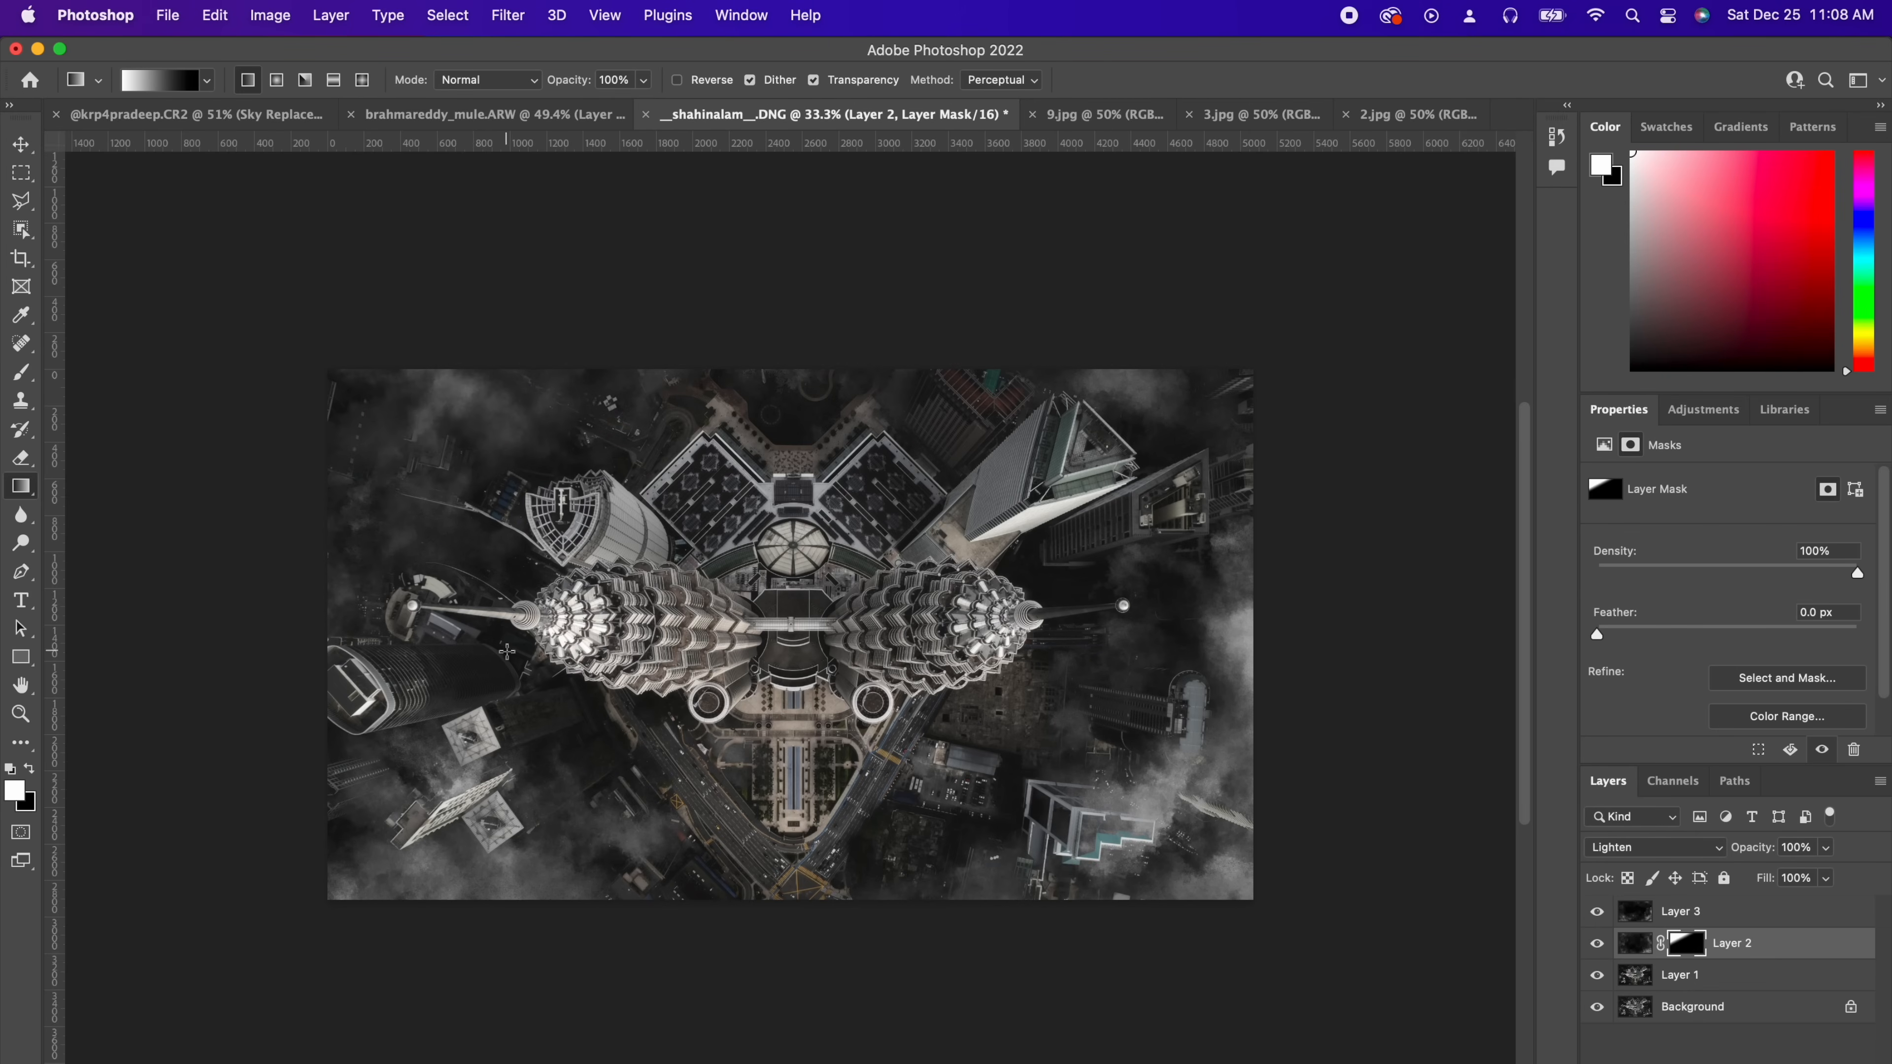
Step: Apply a Gaussian Blur with a 5.0 pixel radius to Layer 2's fog pixels
left_click(1634, 943)
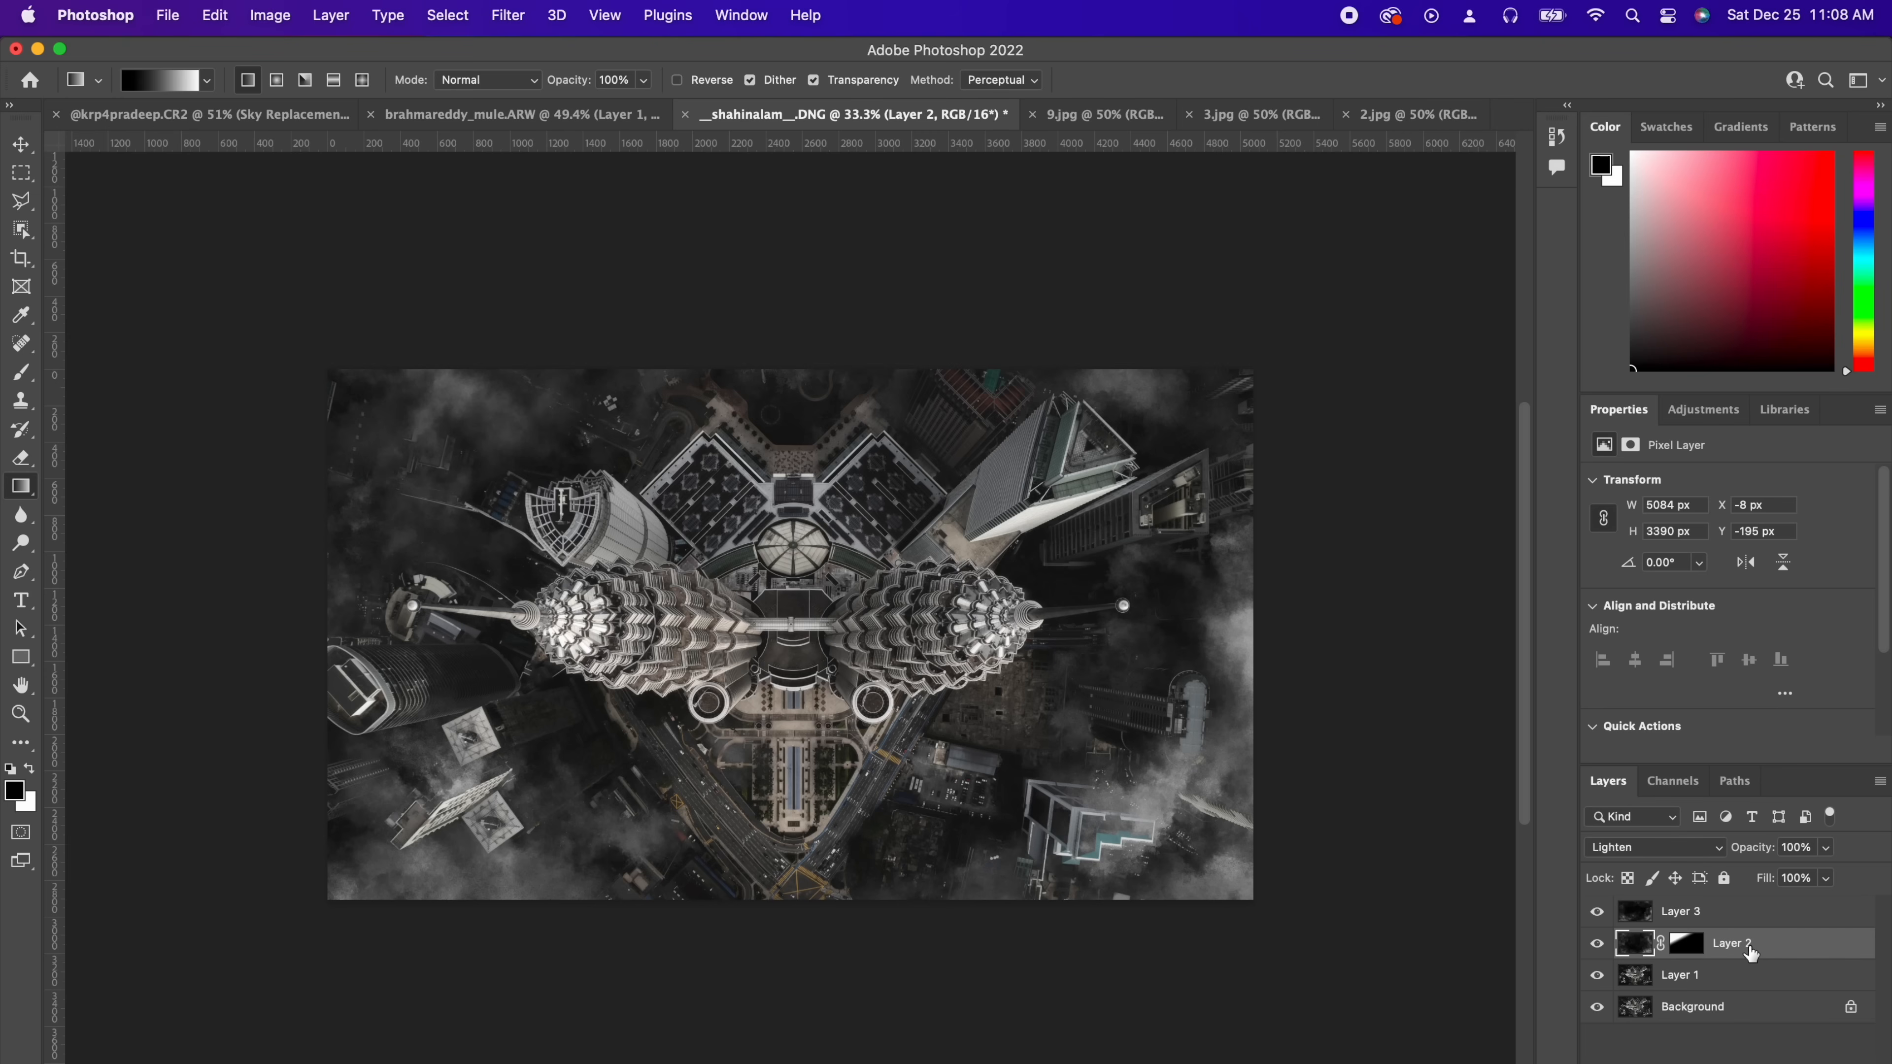
left_click(509, 16)
mouse_move(577, 304)
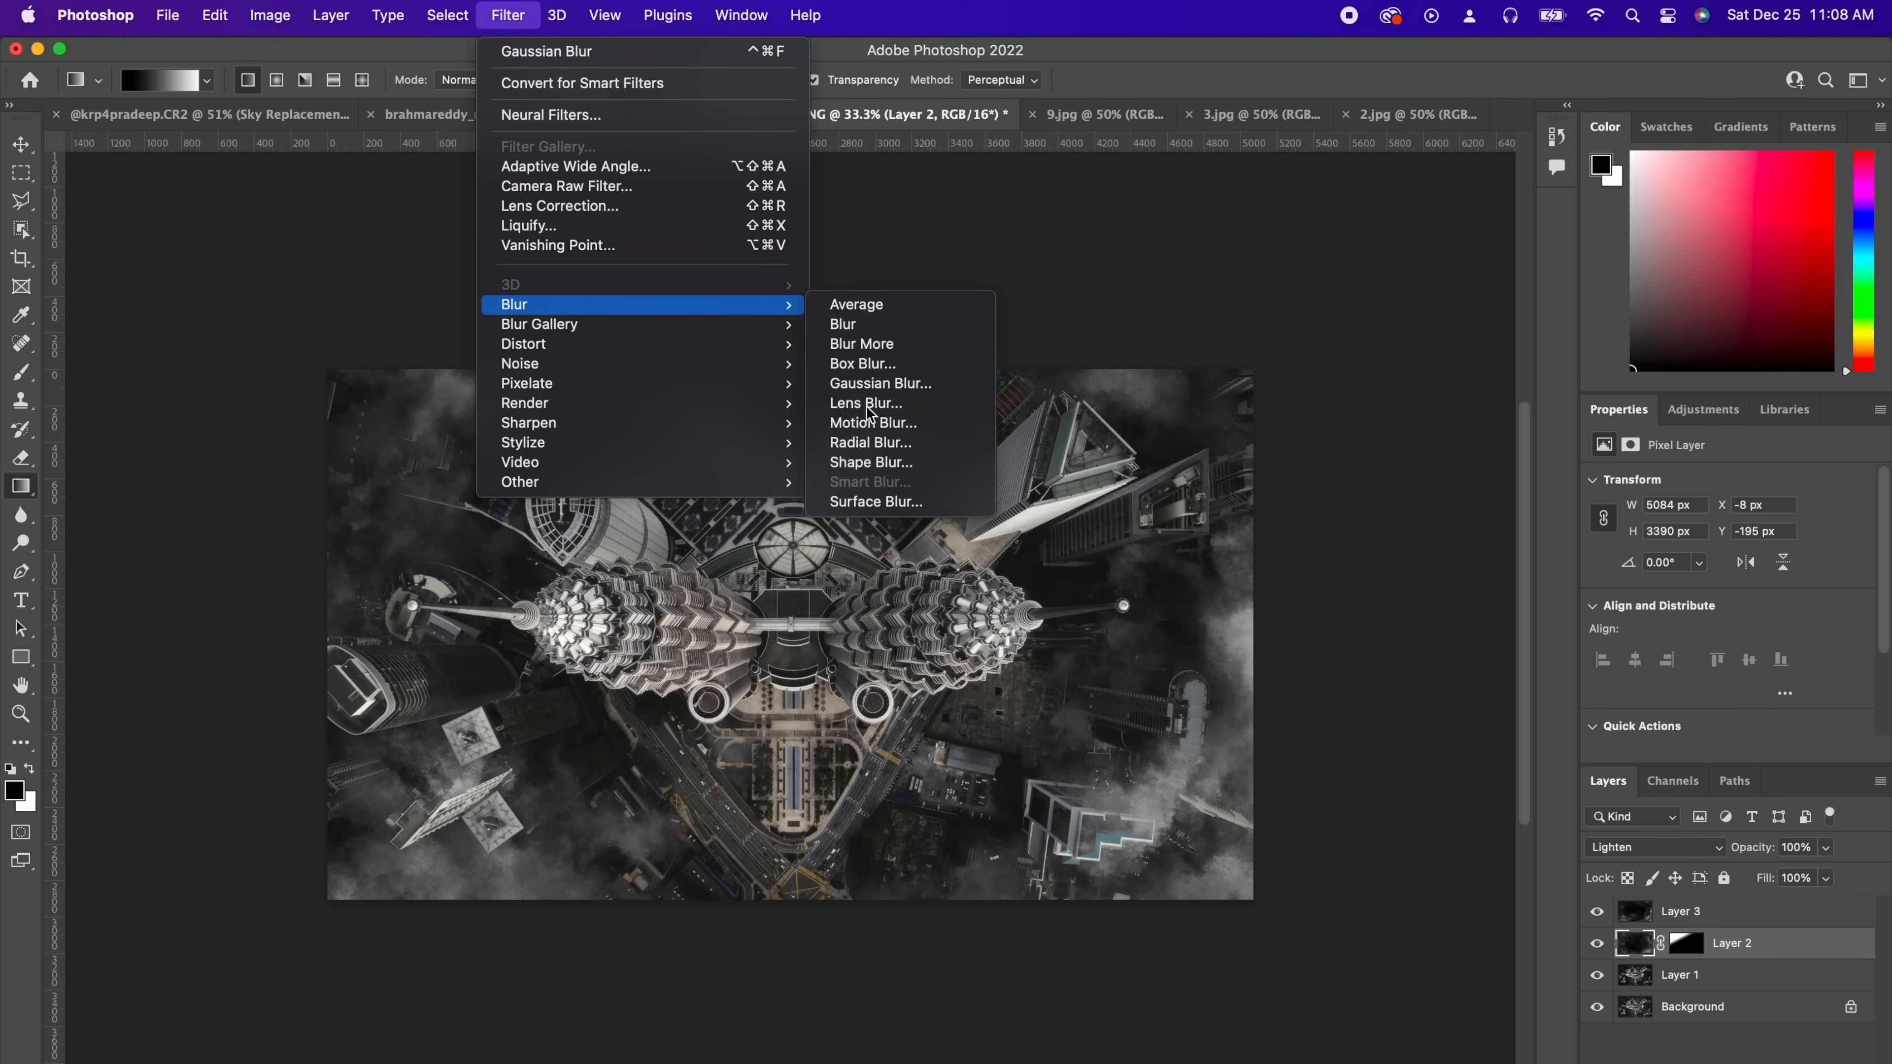
left_click(879, 383)
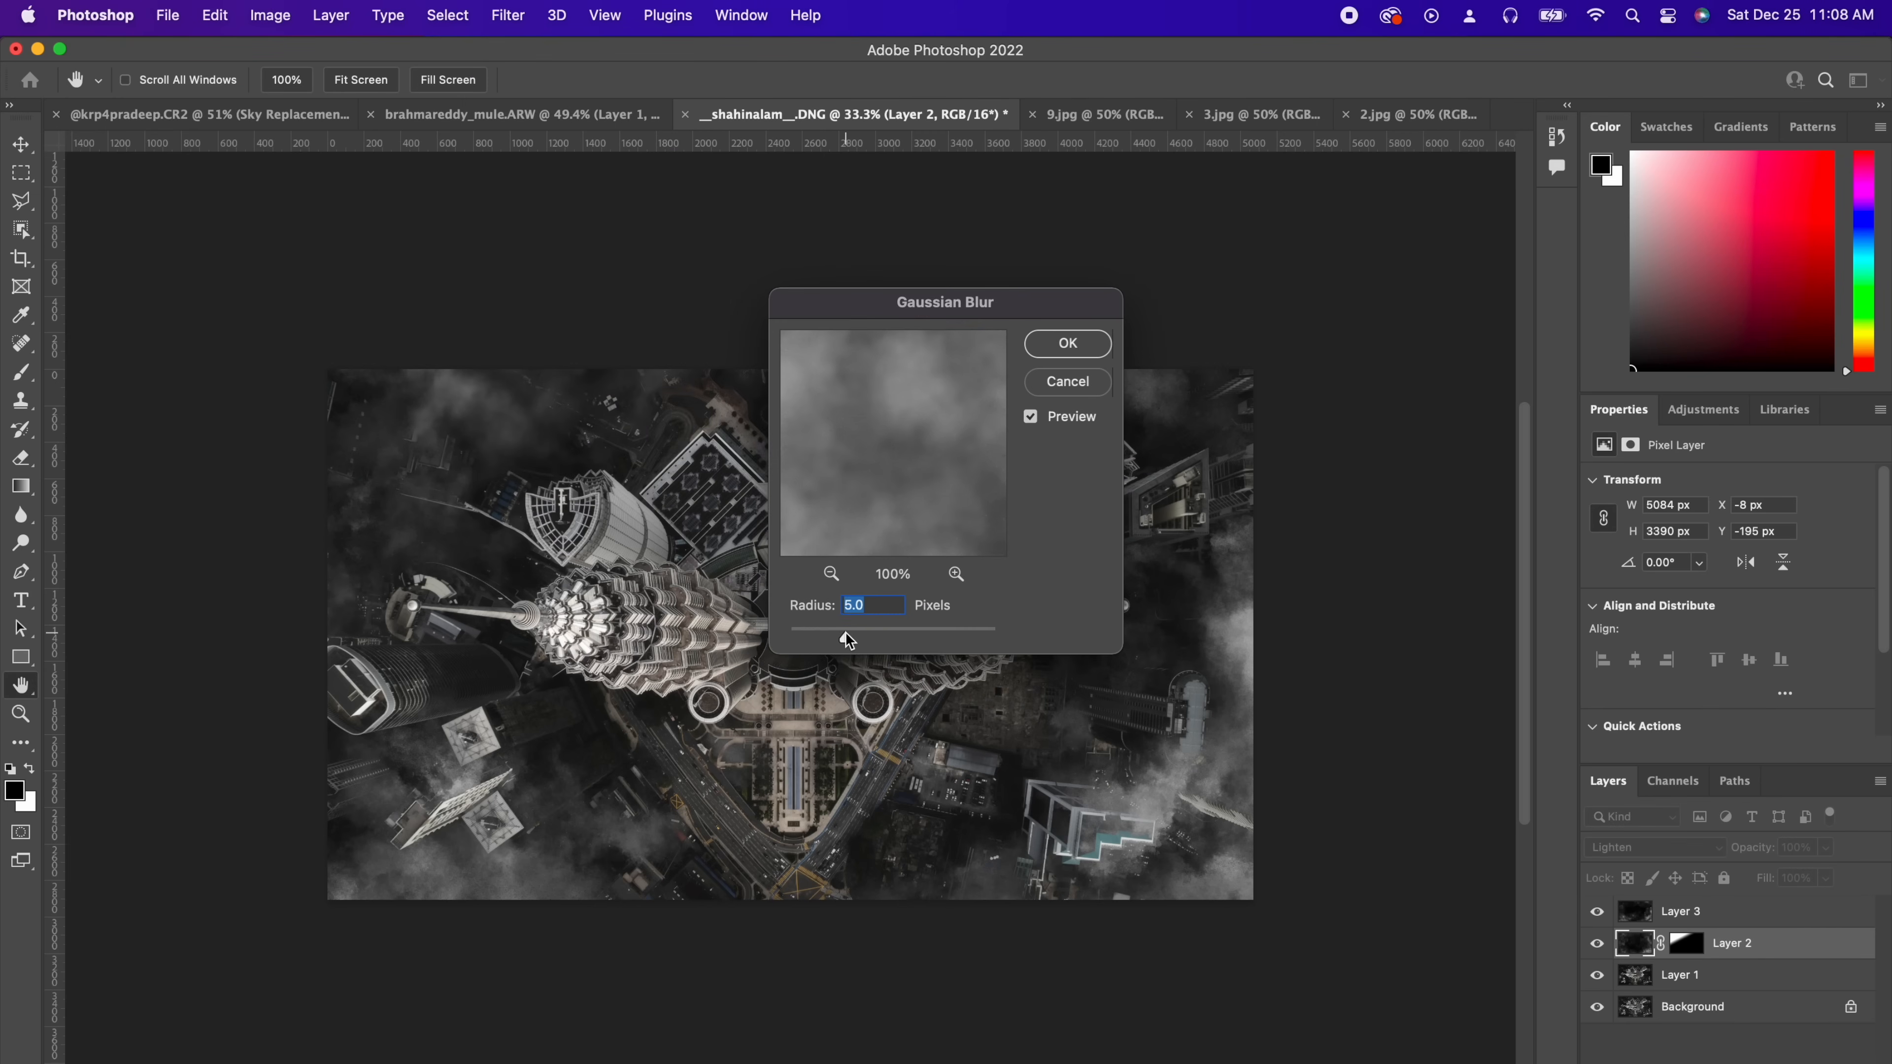
key("Return")
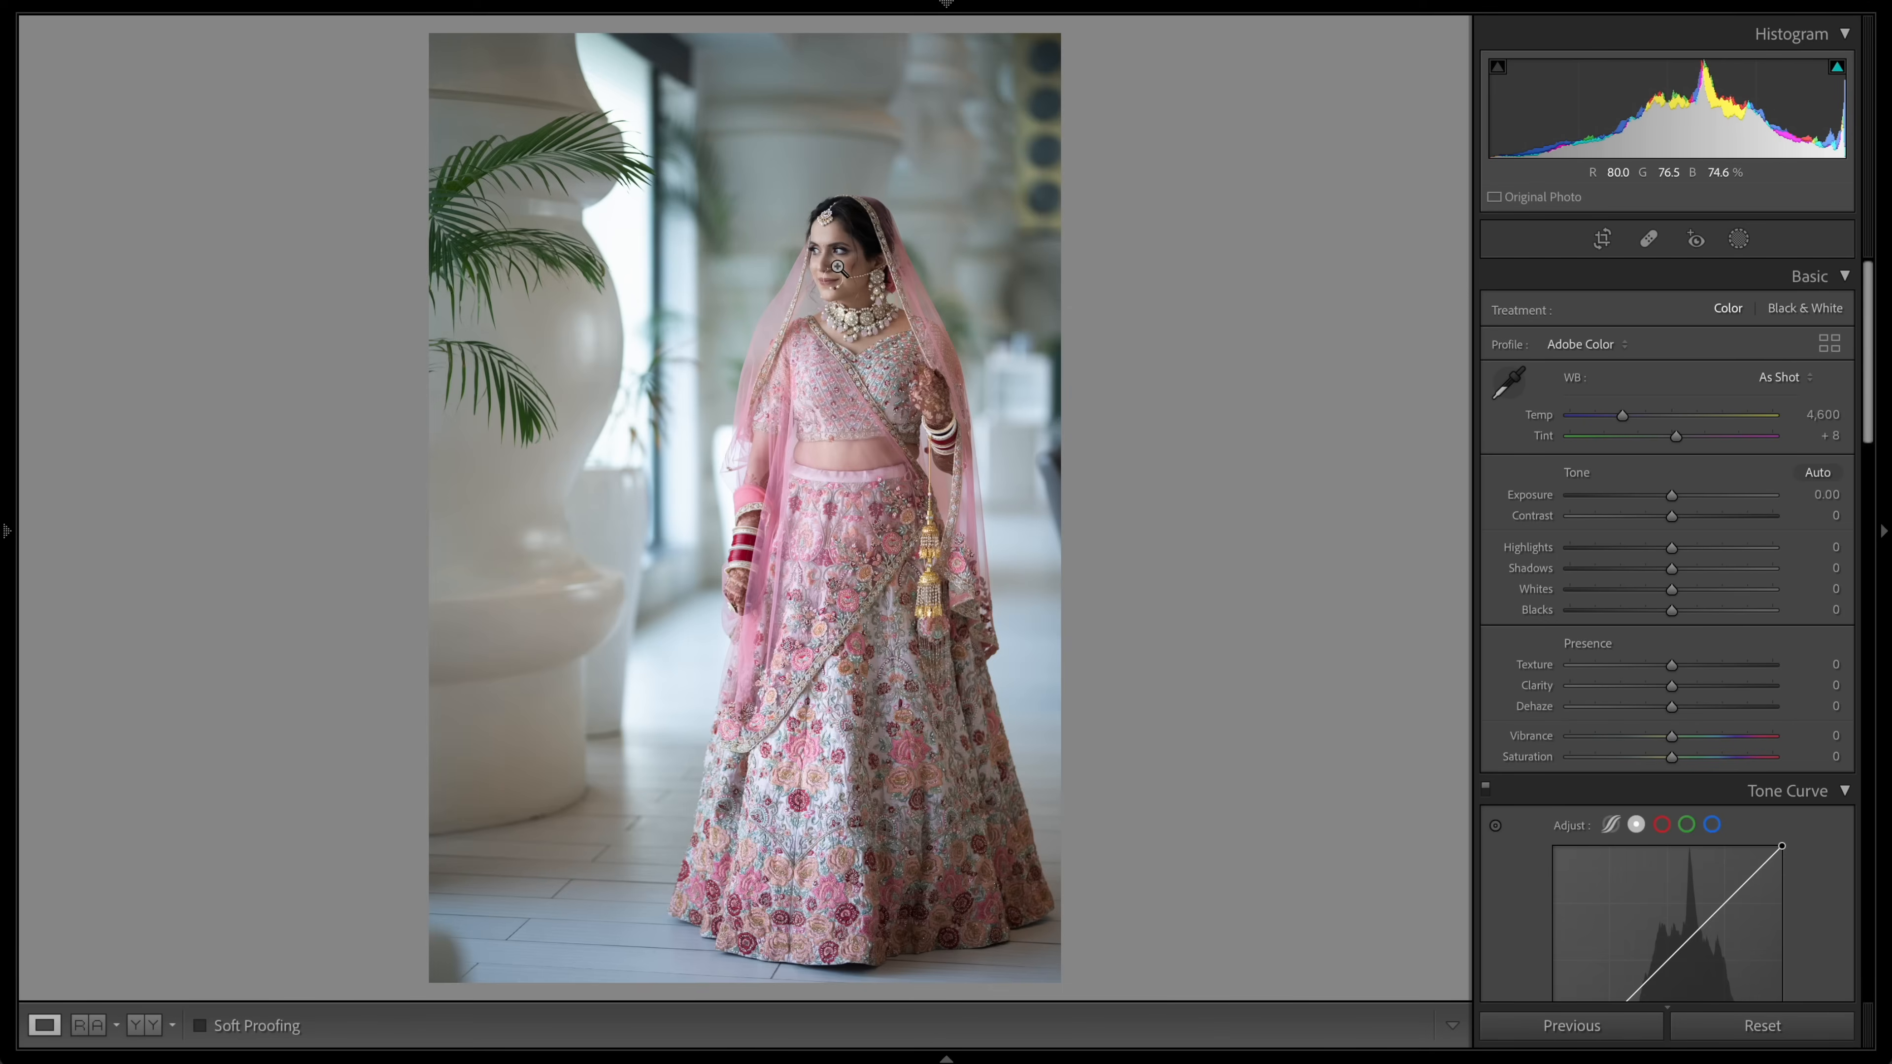
Step: In Lightroom Classic, set Blacks to -20 and Clarity to -10 on the bride portrait
left_click(926, 443)
left_click(947, 504)
key("super+equal")
key("super+equal")
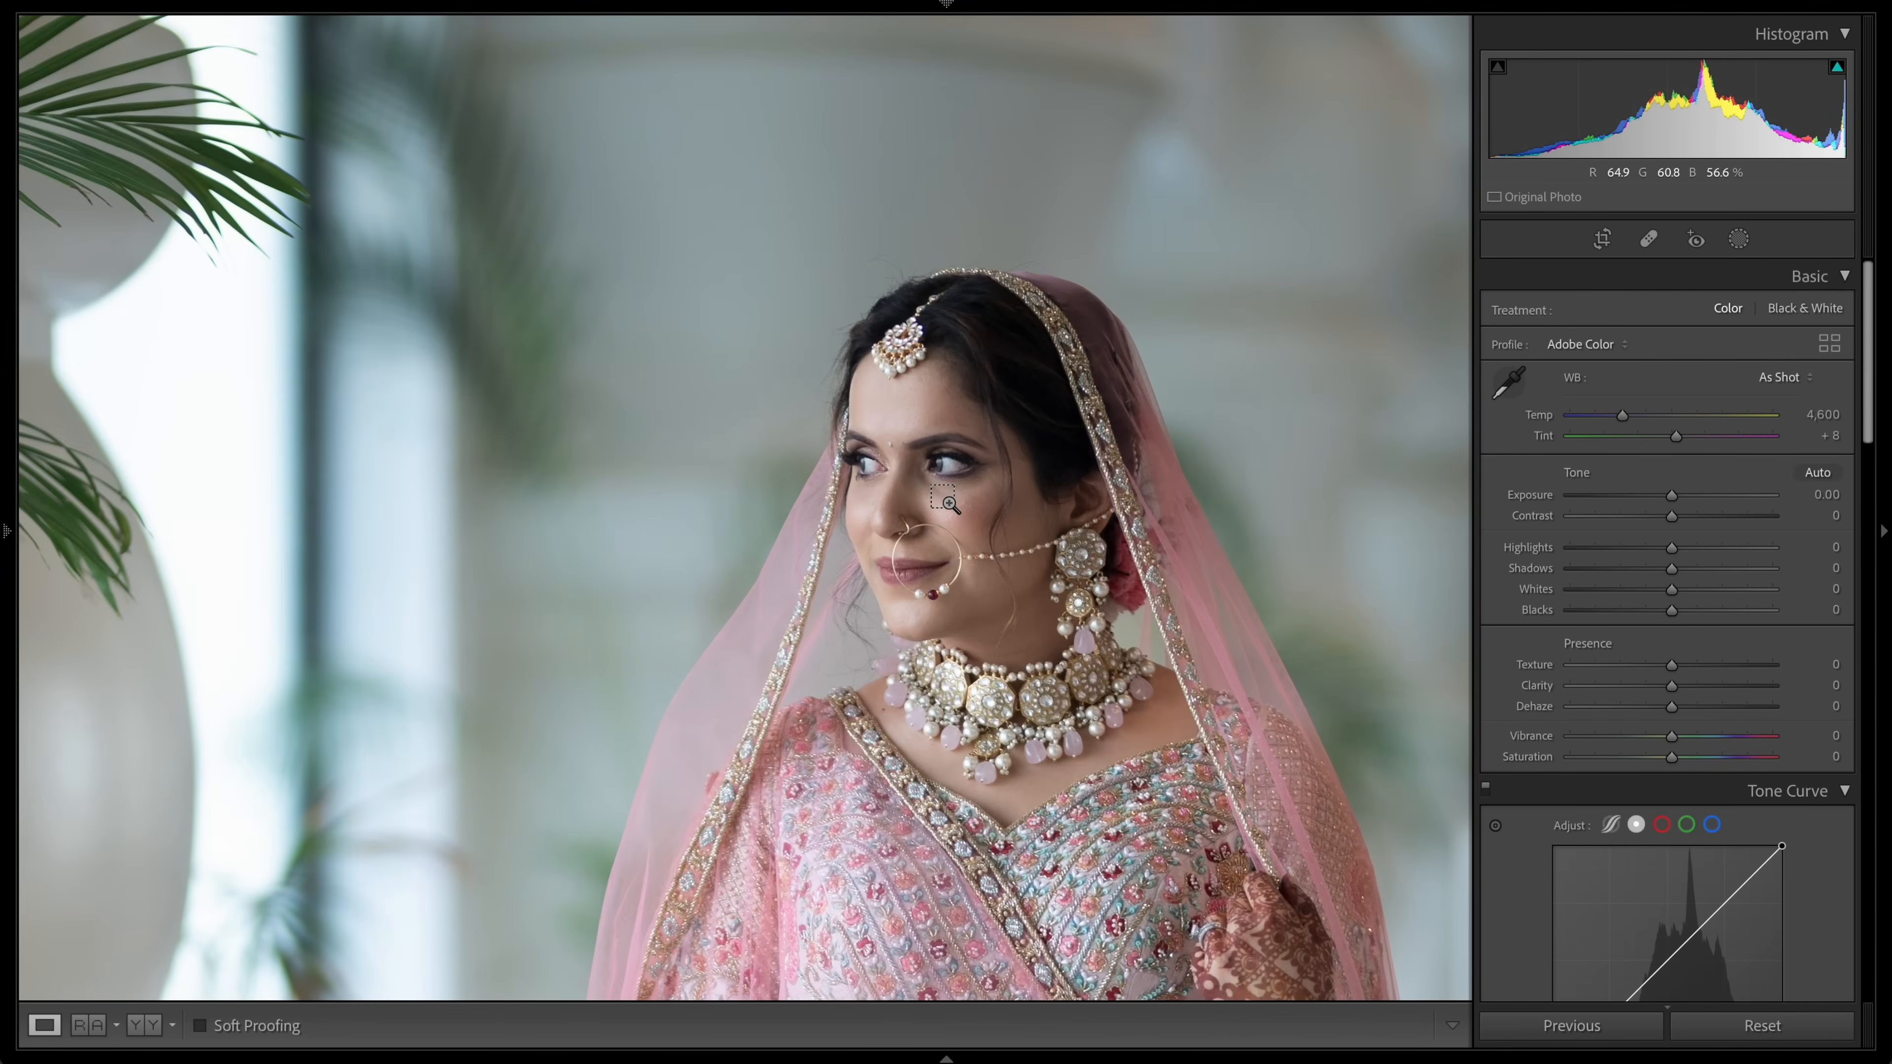
left_click_drag(1087, 462, 1027, 471)
key("super+minus")
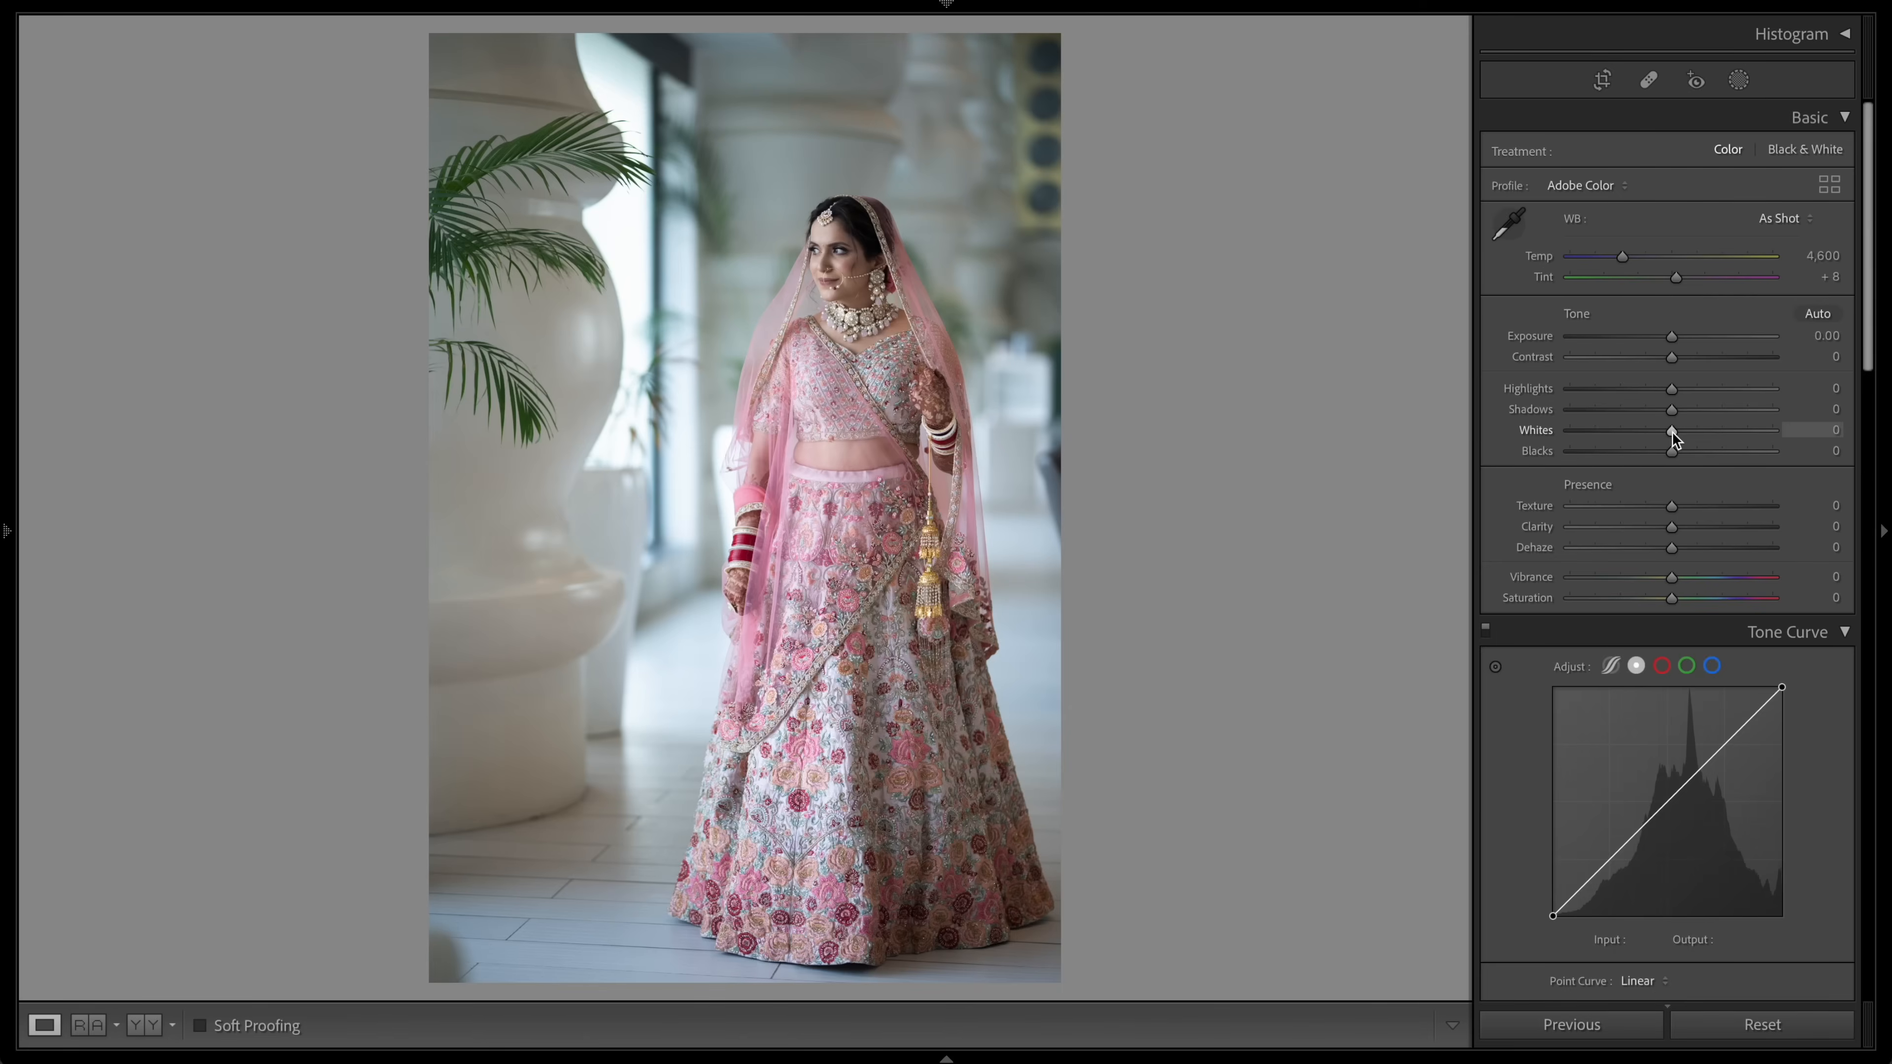
left_click_drag(1672, 438, 1649, 452)
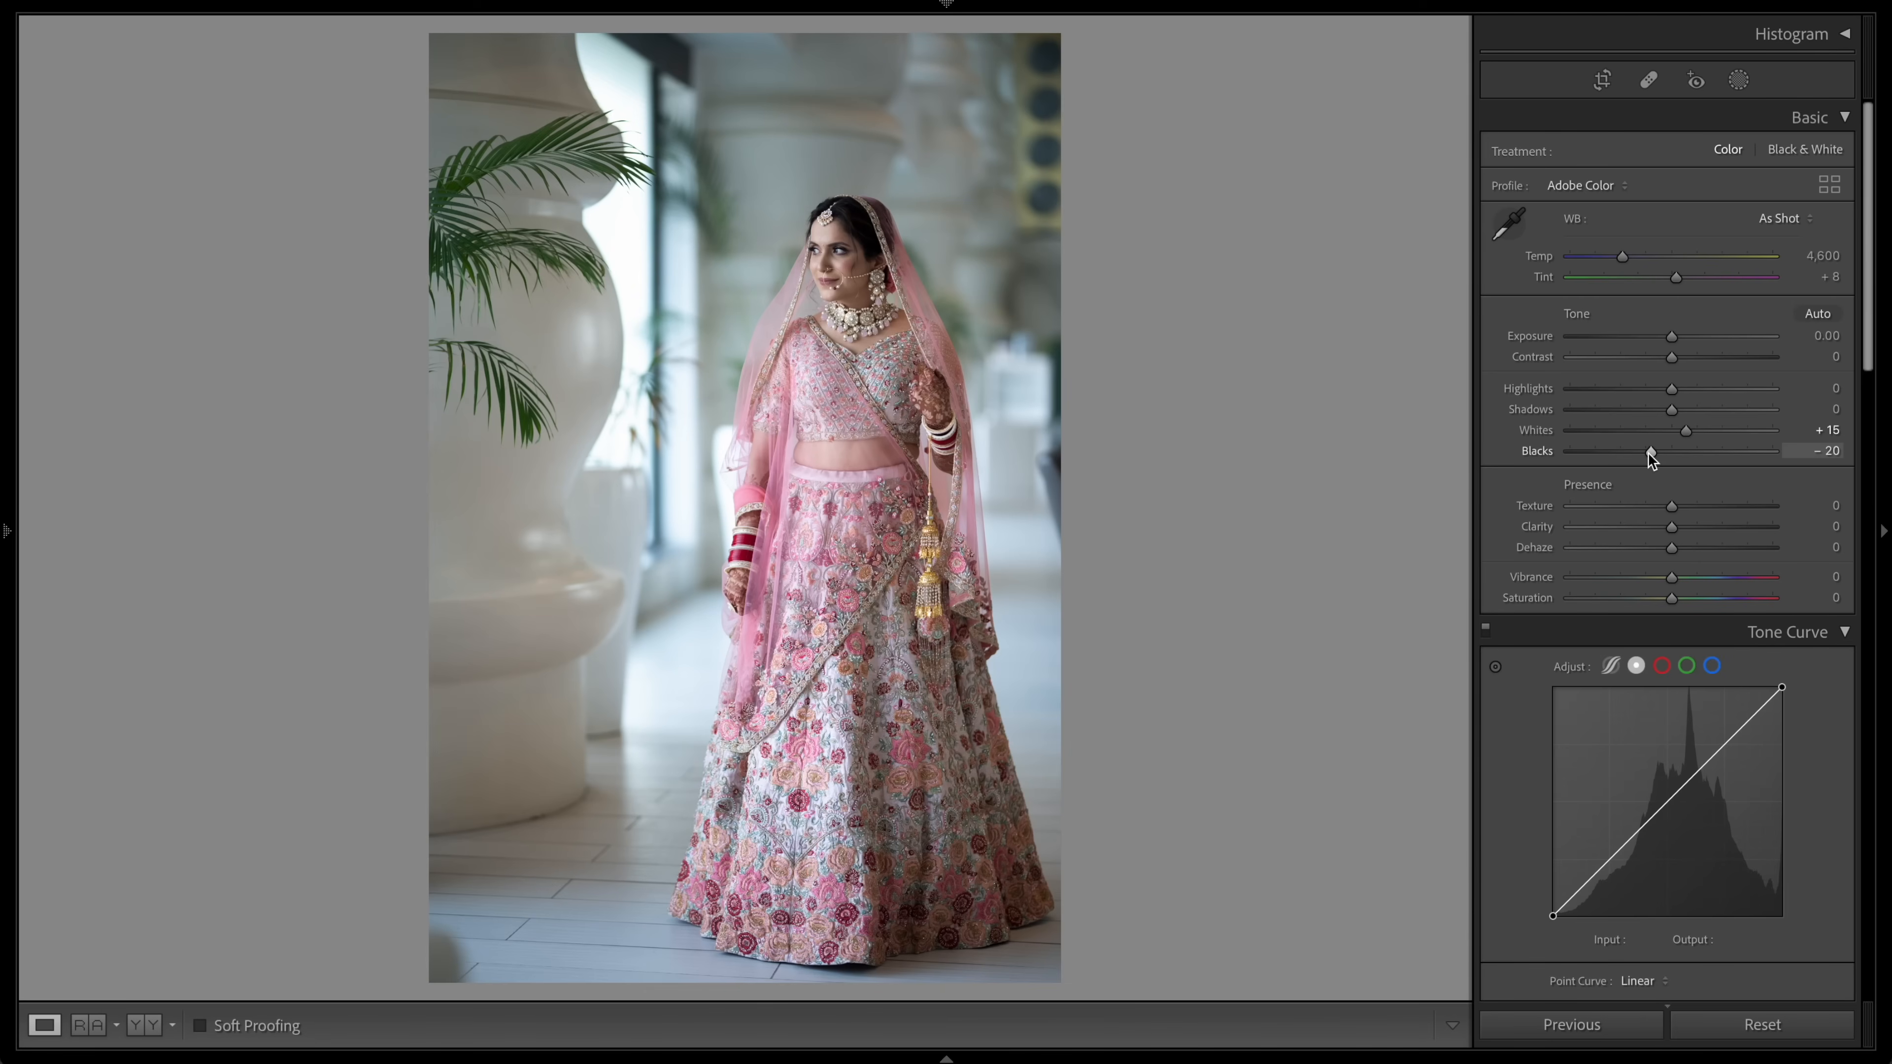
left_click_drag(1669, 528, 1659, 526)
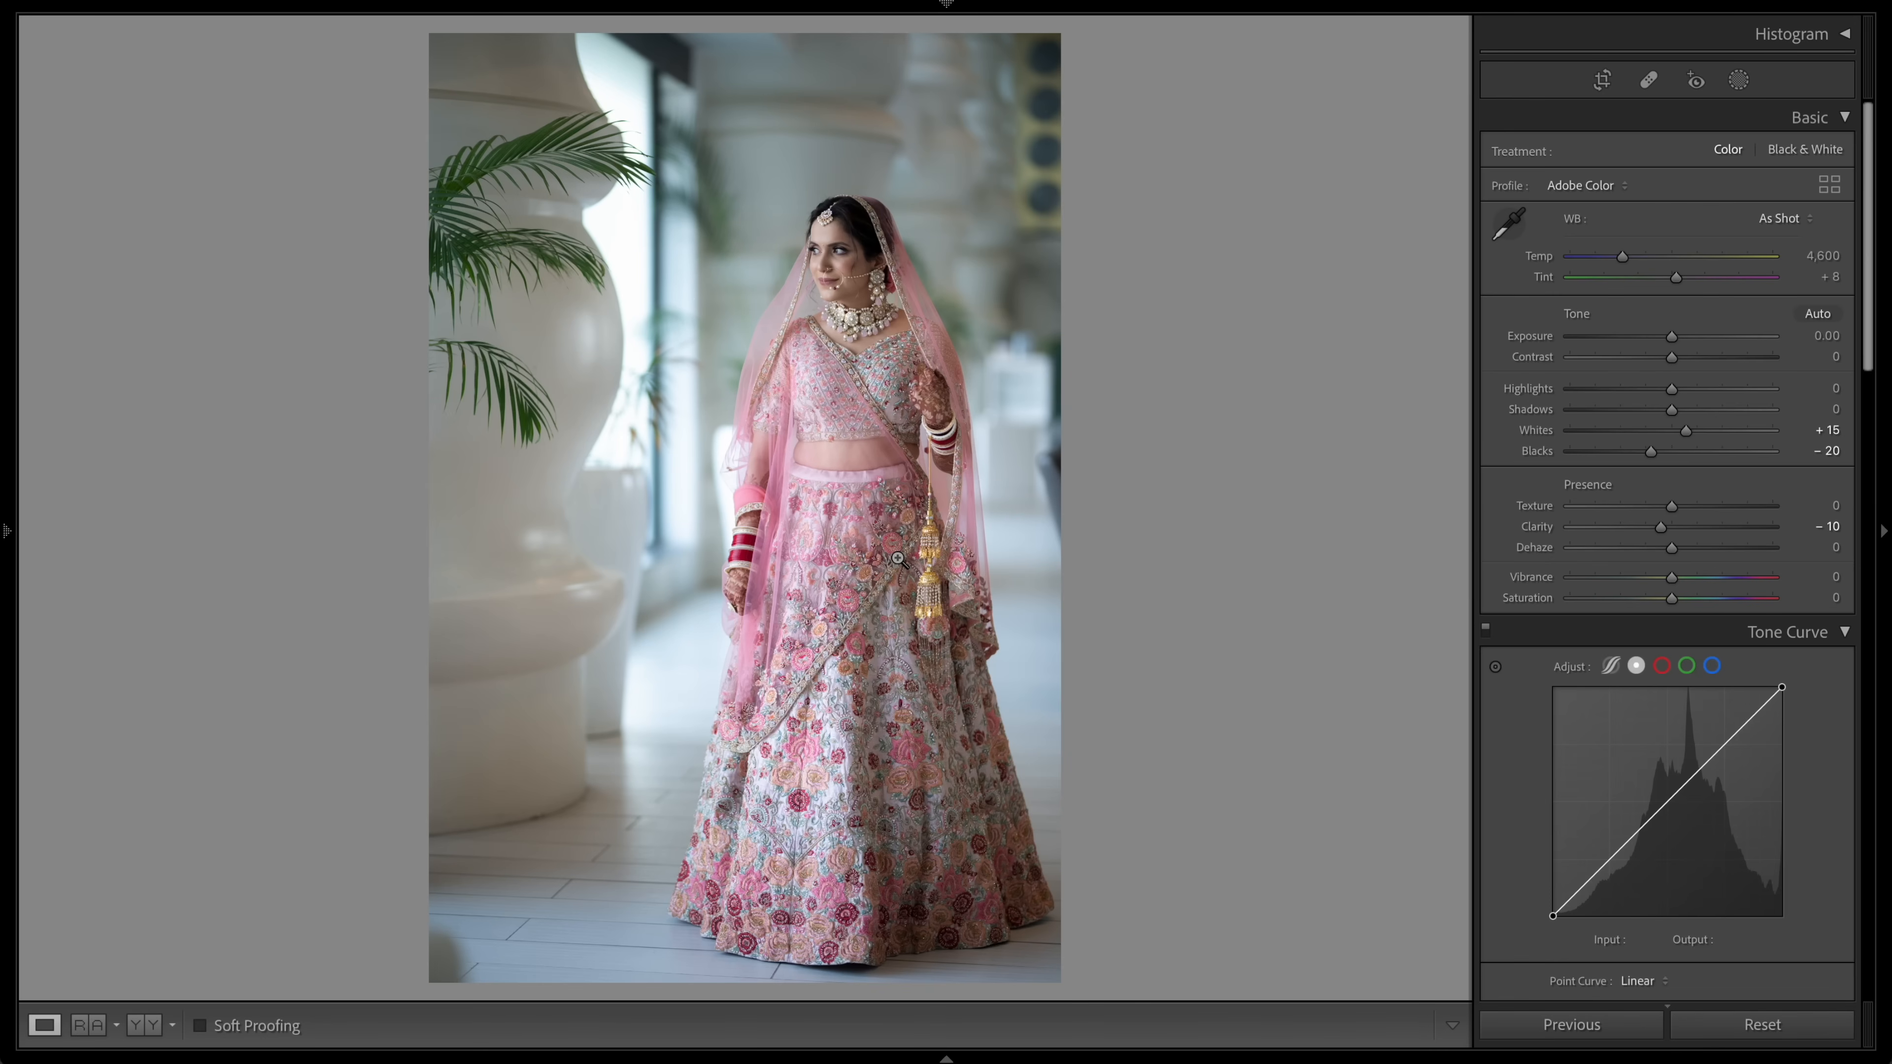
Step: Create a Select Subject mask on the bride
left_click(1738, 80)
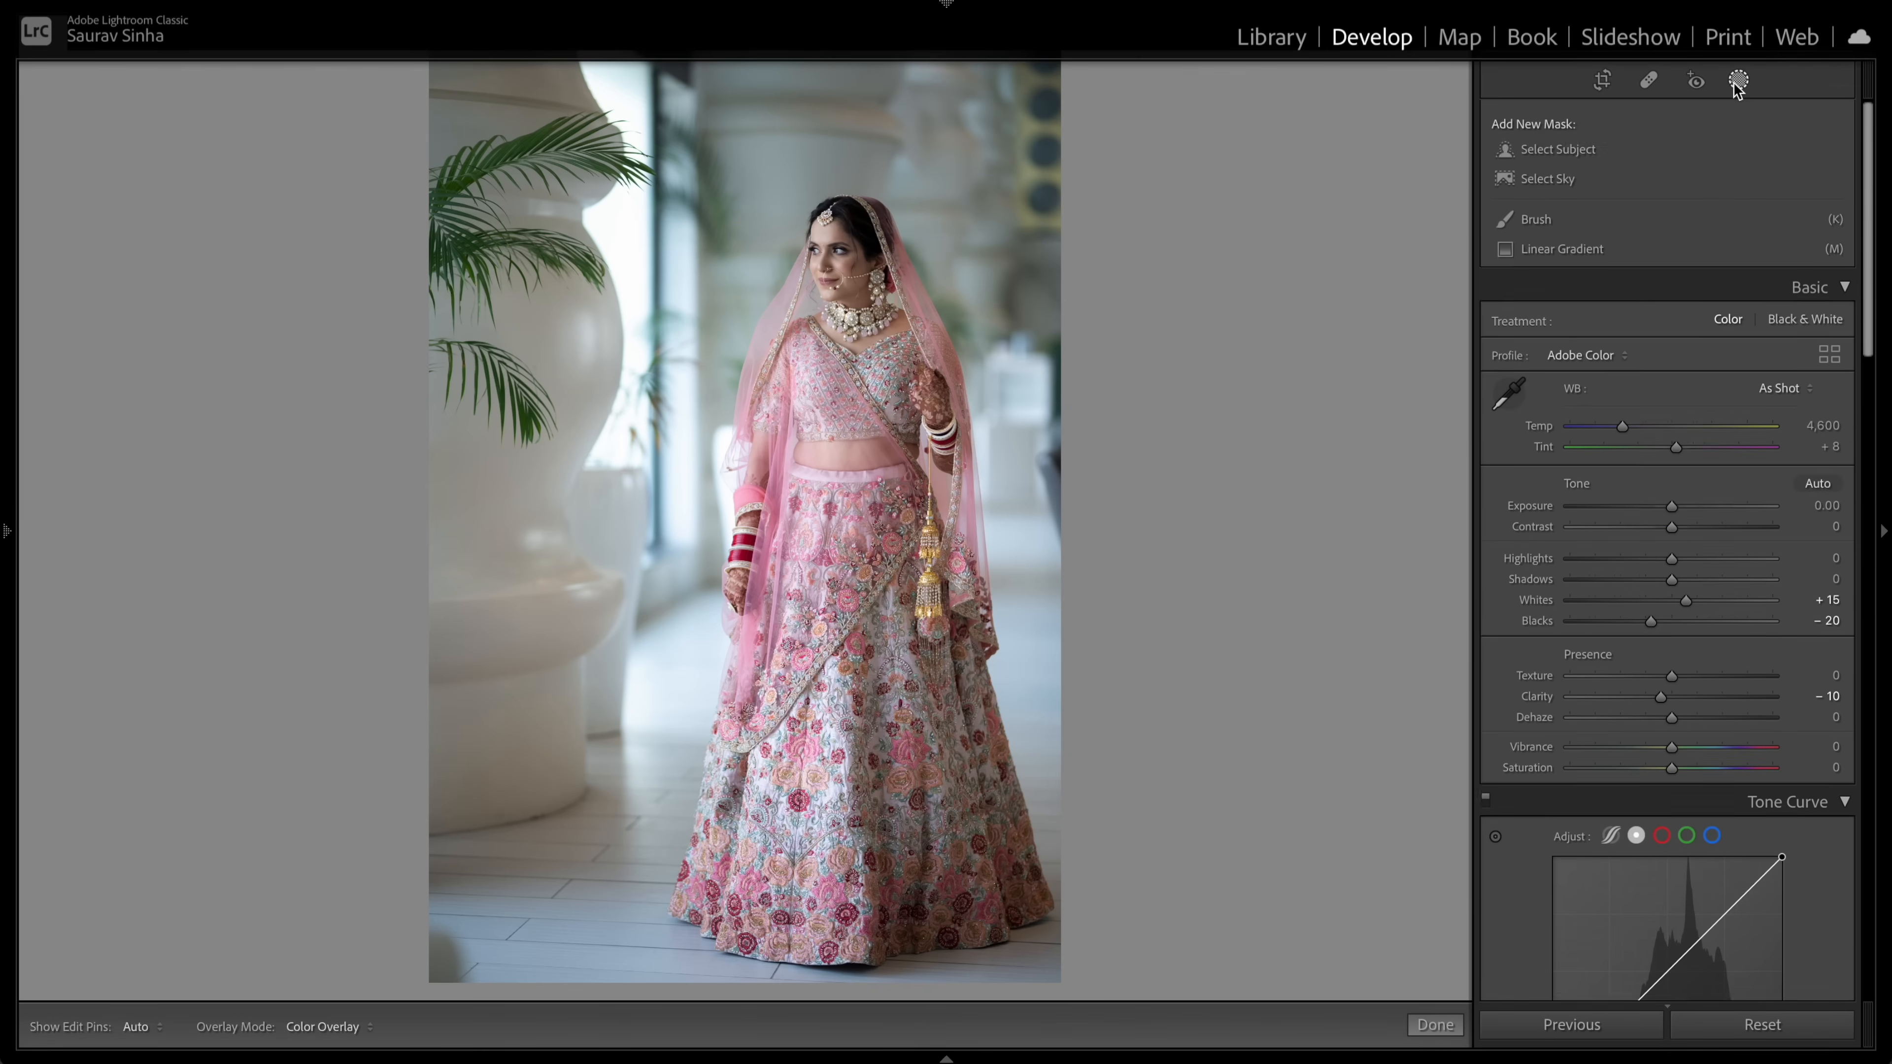
left_click(1549, 151)
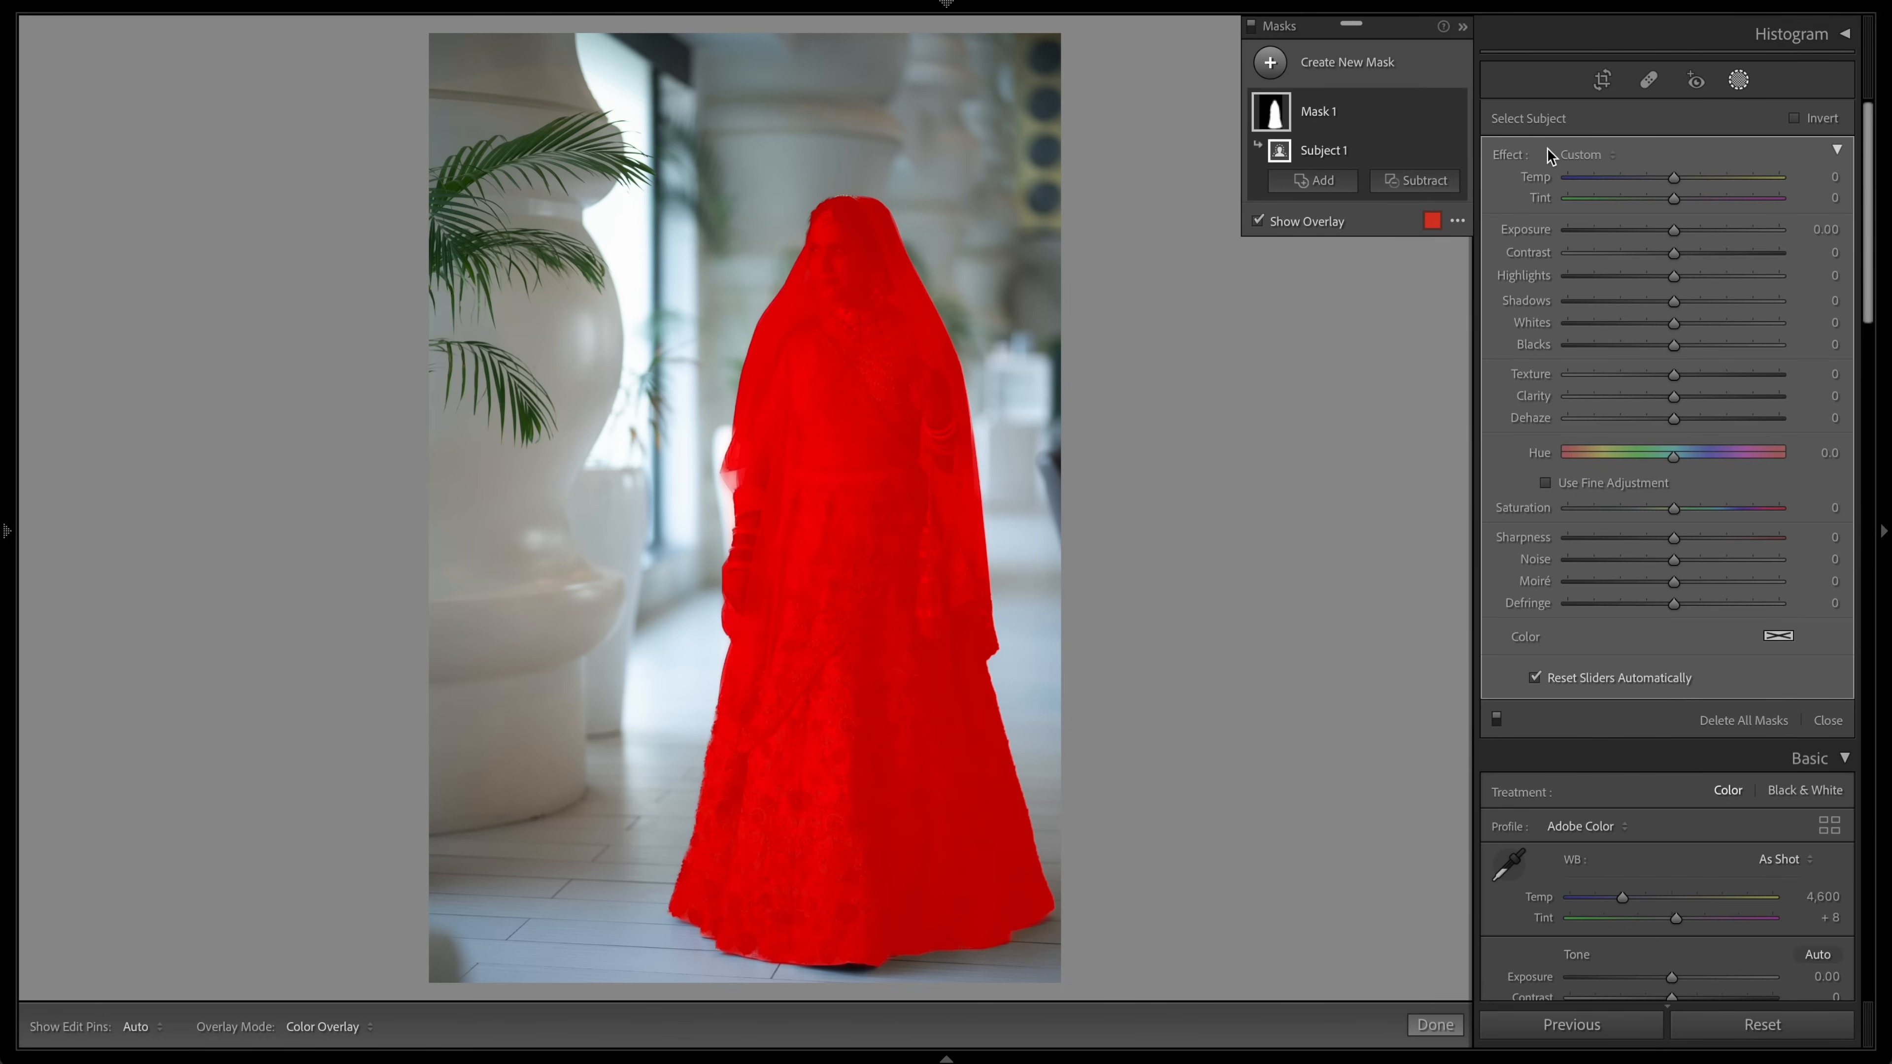
left_click(878, 332)
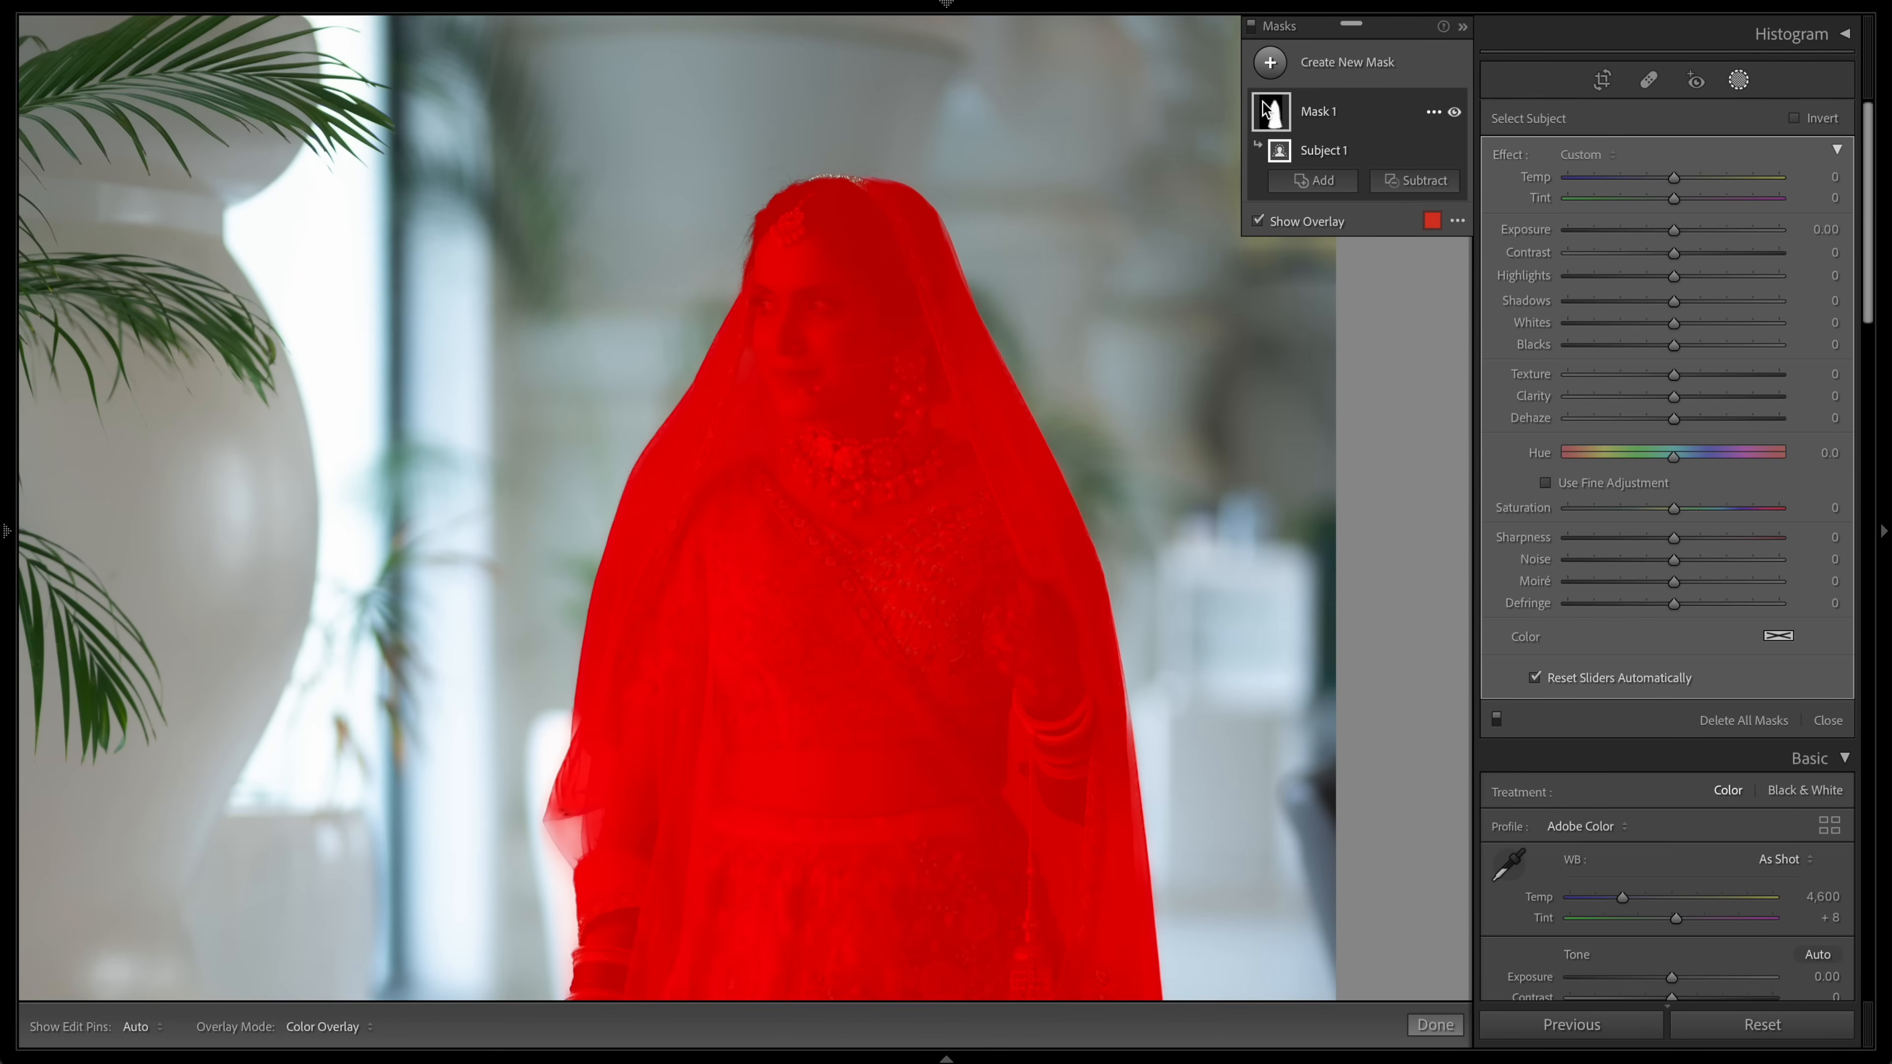
Step: Subtract from the subject mask with a small brush, painting over the bride's forehead
left_click(1410, 182)
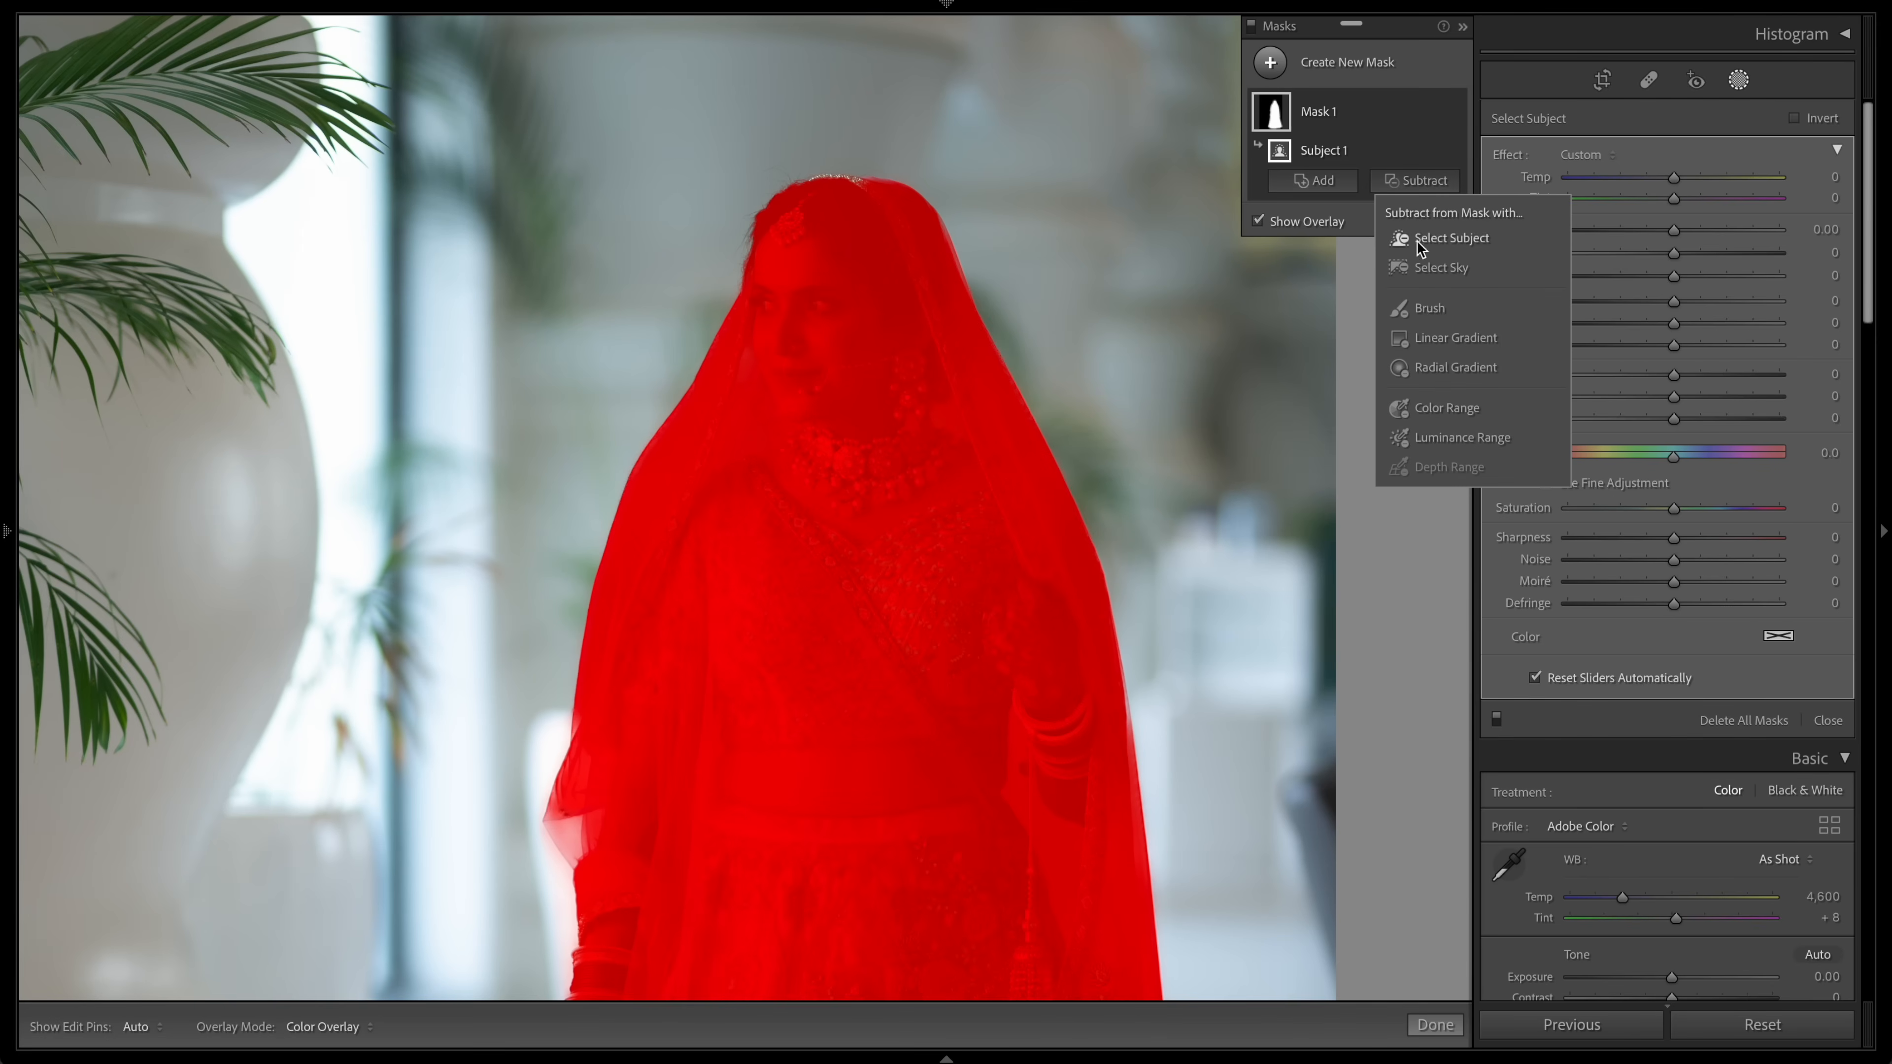
left_click(1420, 310)
key("super+=")
key("[")
key("[")
key("[")
key("[")
key("[")
key("[")
key("[")
key("[")
key("[")
key("[")
key("[")
key("[")
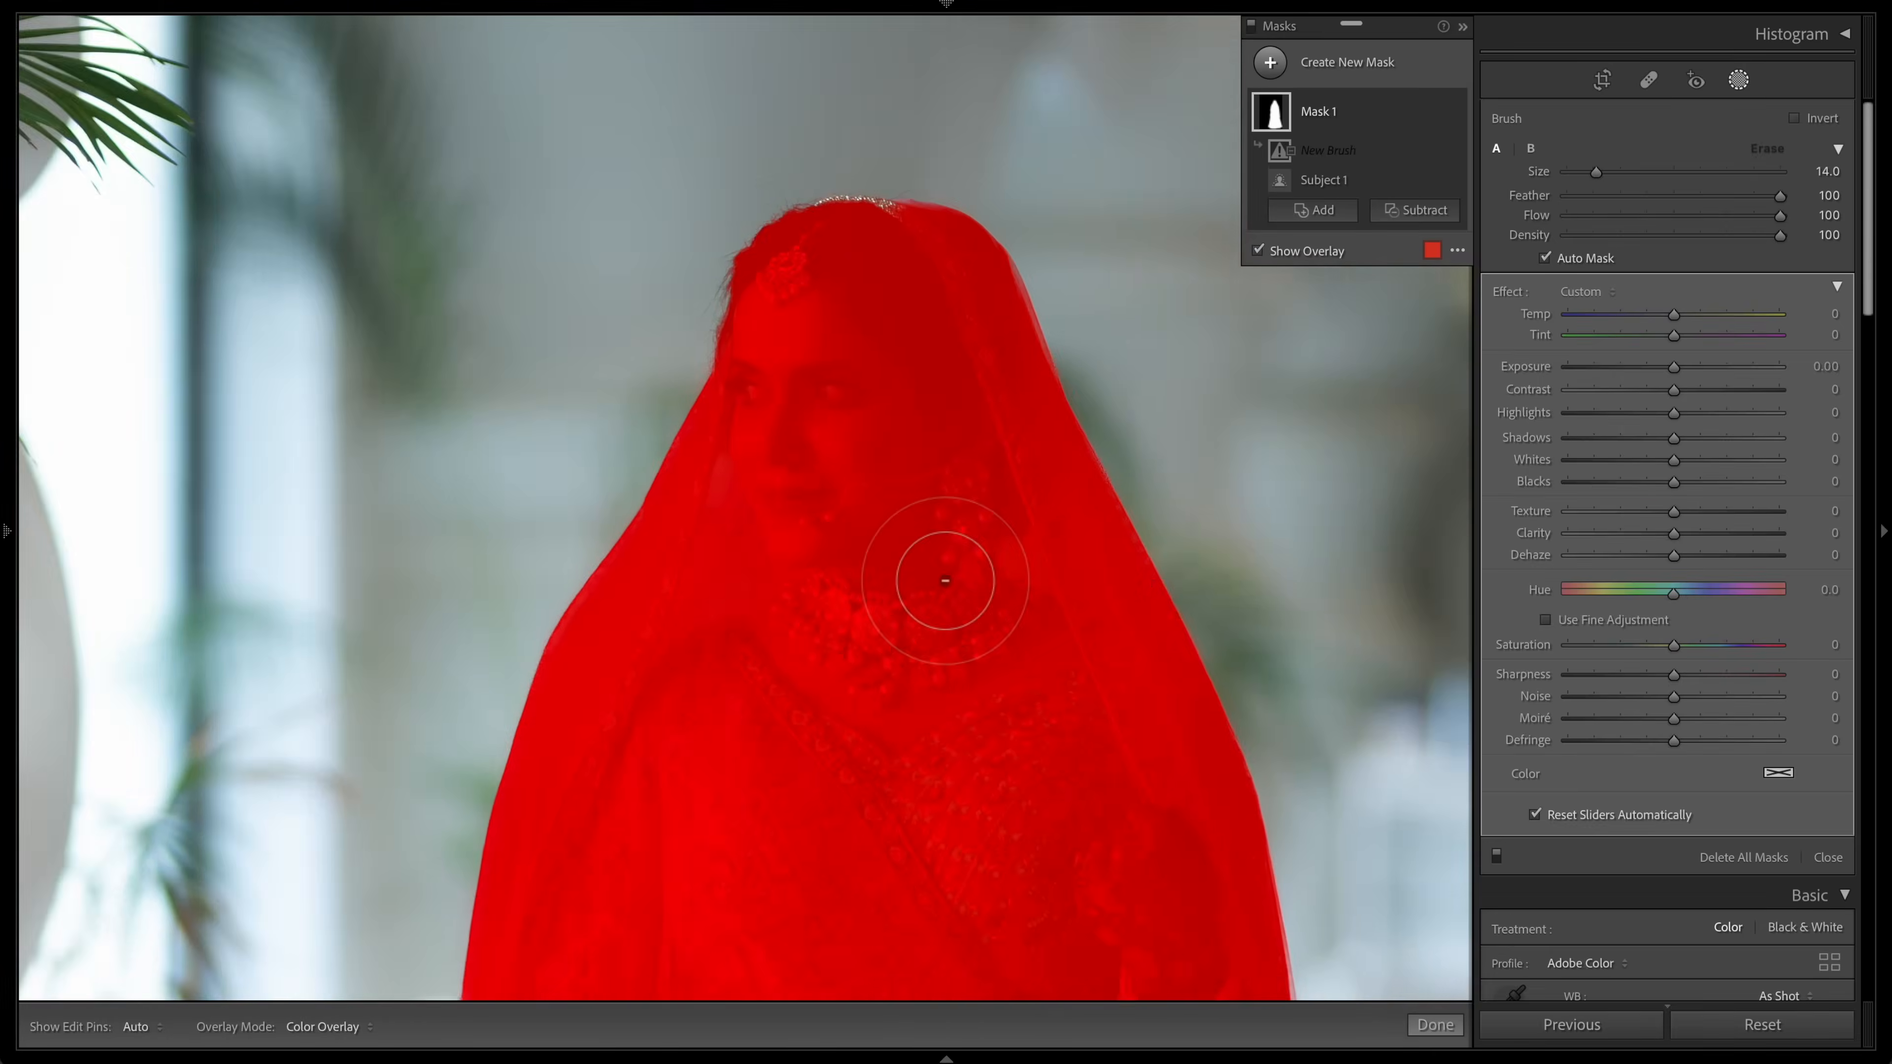
key("super+=")
mouse_move(665, 119)
left_mouse_down()
mouse_move(549, 215)
mouse_move(709, 170)
mouse_move(753, 238)
left_mouse_up()
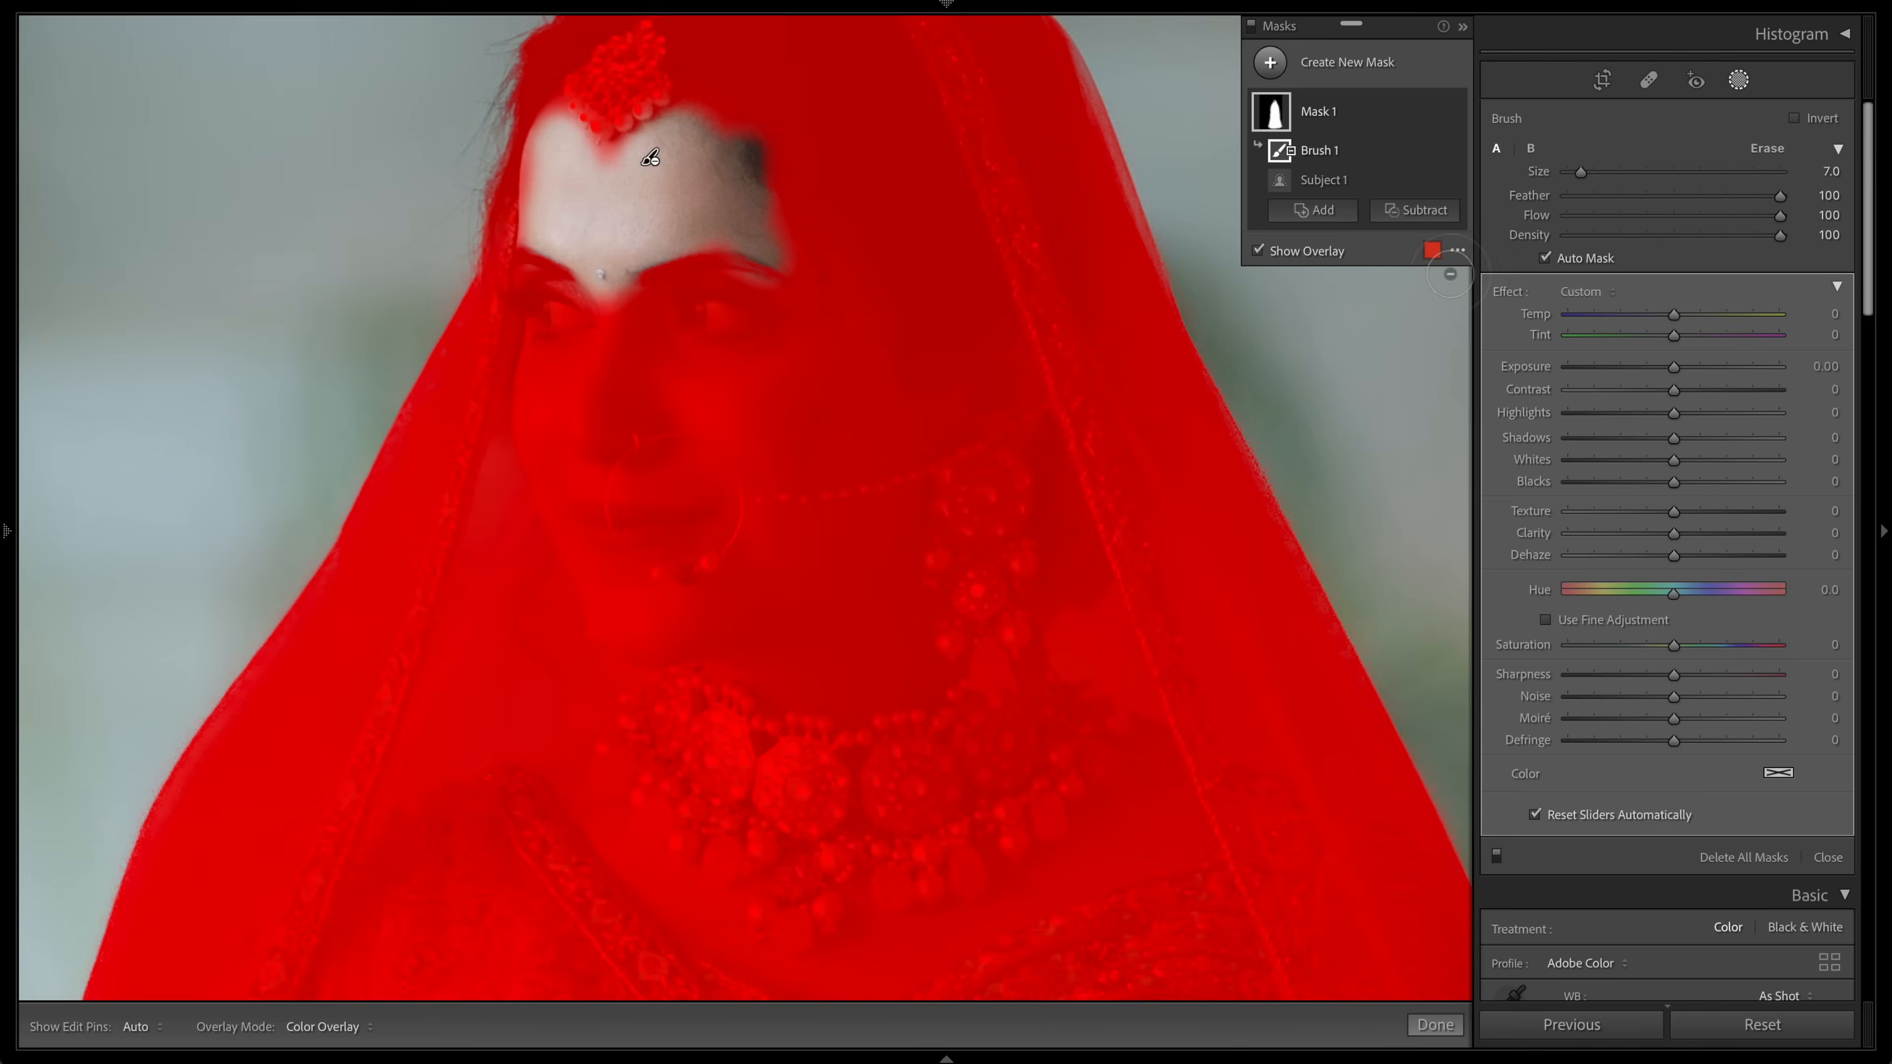
Step: Continue subtracting the bride's face and skin from the mask with brush strokes at varied sizes
left_click(1428, 251)
left_click_drag(1129, 653, 971, 657)
left_click(1132, 469)
mouse_move(789, 283)
left_mouse_down()
mouse_move(852, 325)
mouse_move(708, 417)
left_mouse_up()
key("]")
key("]")
key("]")
mouse_move(640, 372)
left_mouse_down()
mouse_move(580, 255)
mouse_move(883, 435)
mouse_move(993, 403)
left_mouse_up()
key("x")
key("h")
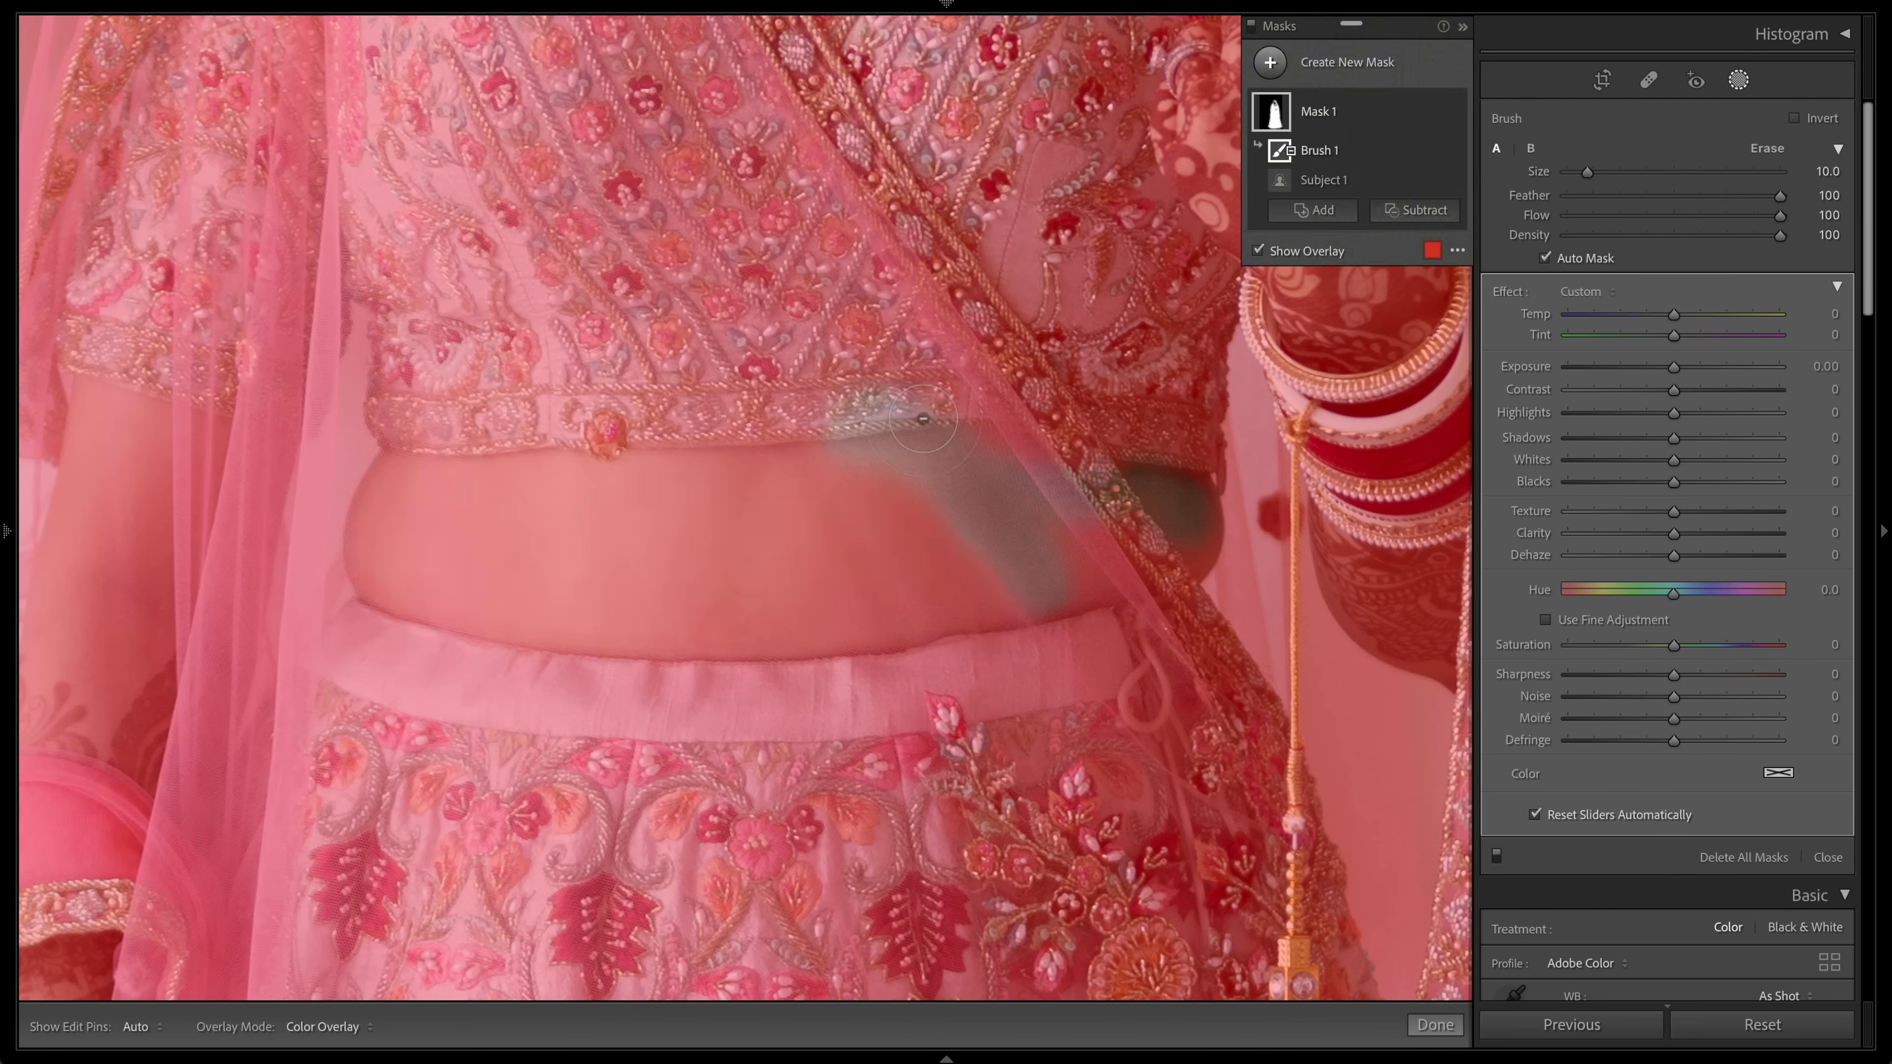
left_click_drag(923, 419, 802, 507)
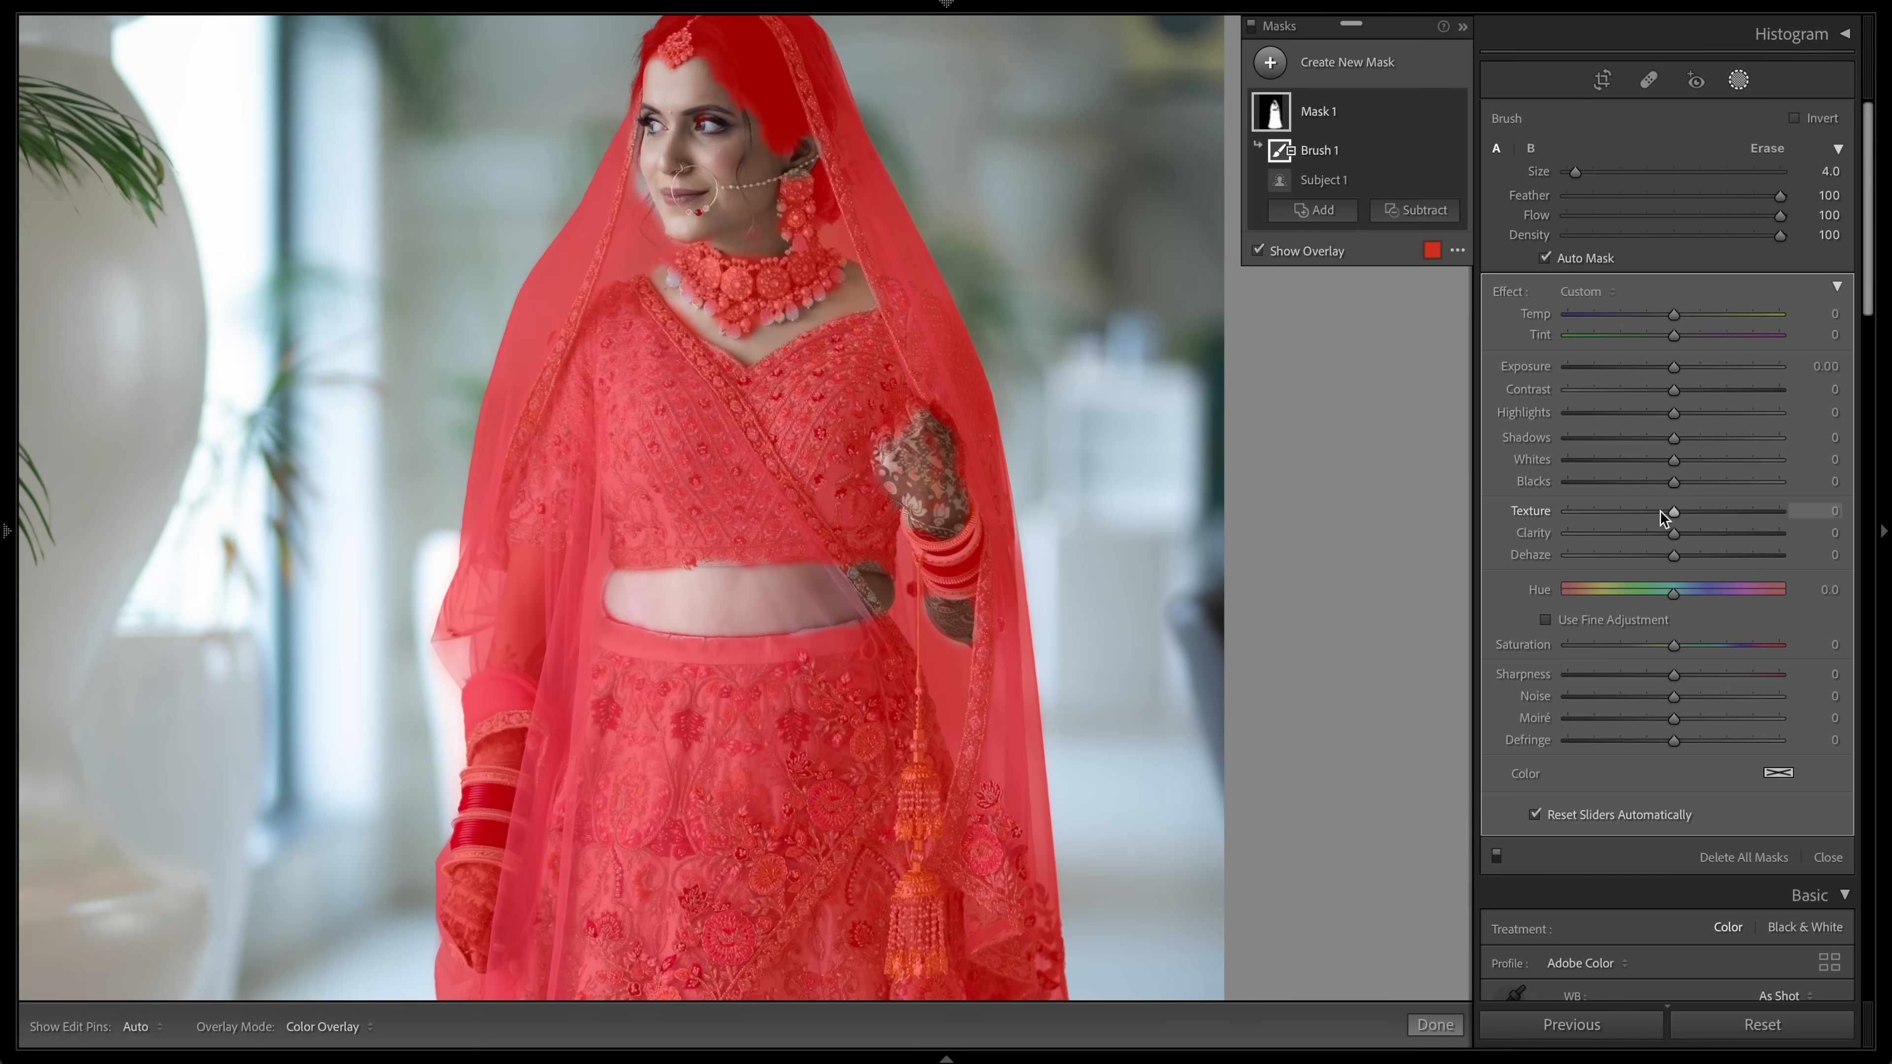
Step: Hide the mask overlay and set the mask's Texture to 25
key("o")
left_click_drag(1659, 510, 1693, 510)
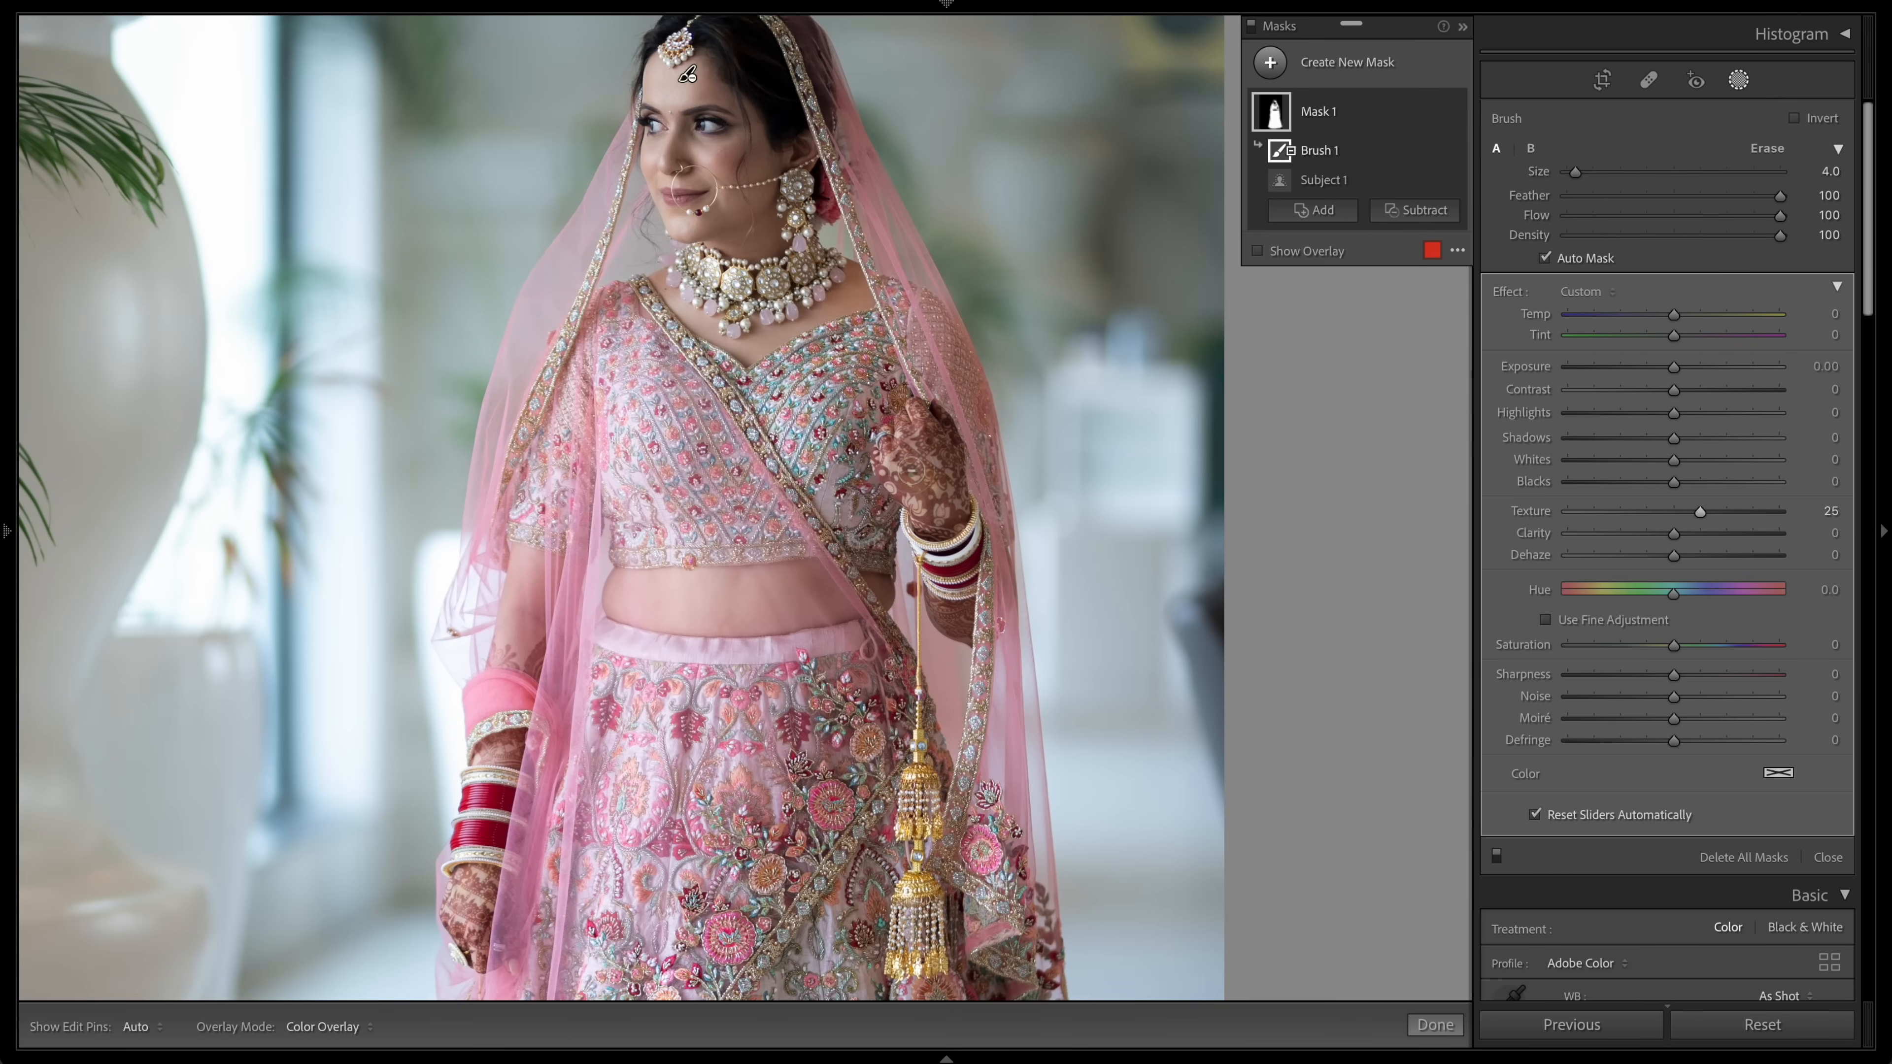
Step: Add a radial gradient mask over the bride's upper body and raise its Highlights
left_click(912, 473)
left_click_drag(815, 714, 892, 244)
left_click_drag(892, 557, 907, 237)
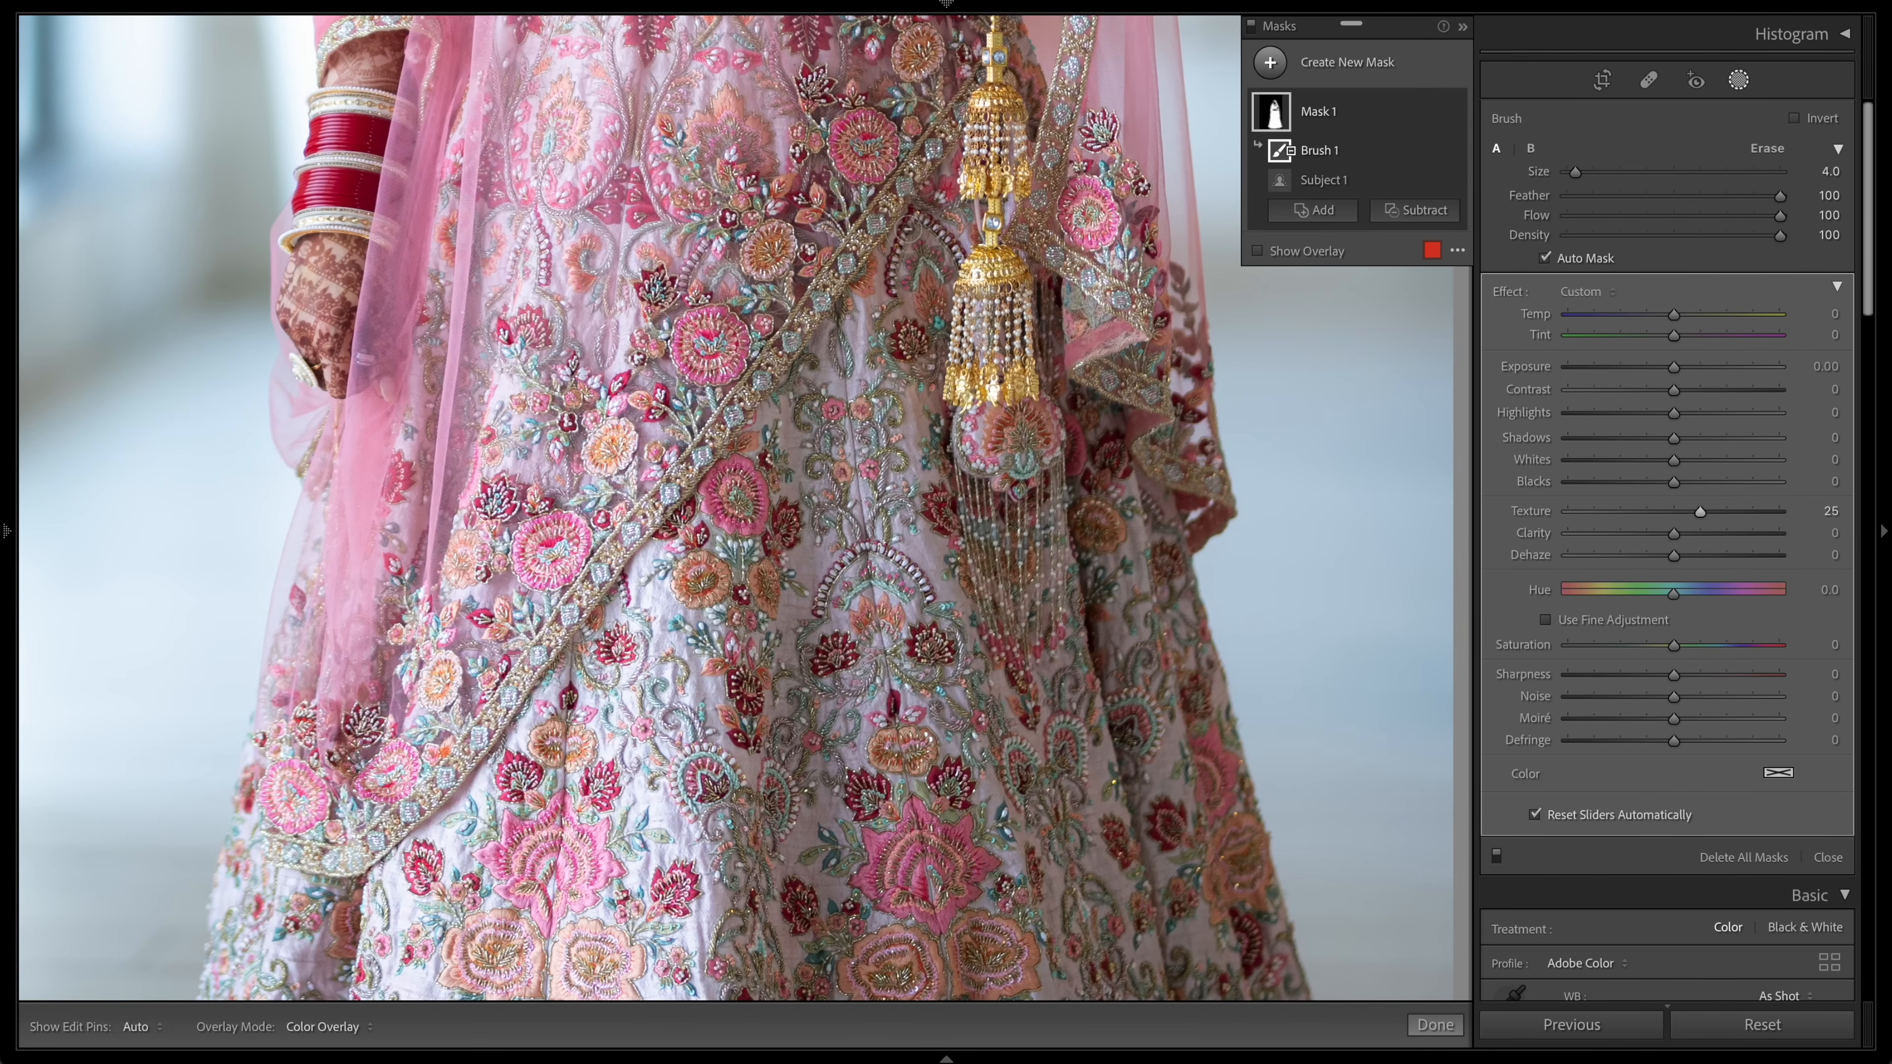
key("super+minus")
key("super+minus")
key("super+minus")
key("super+minus")
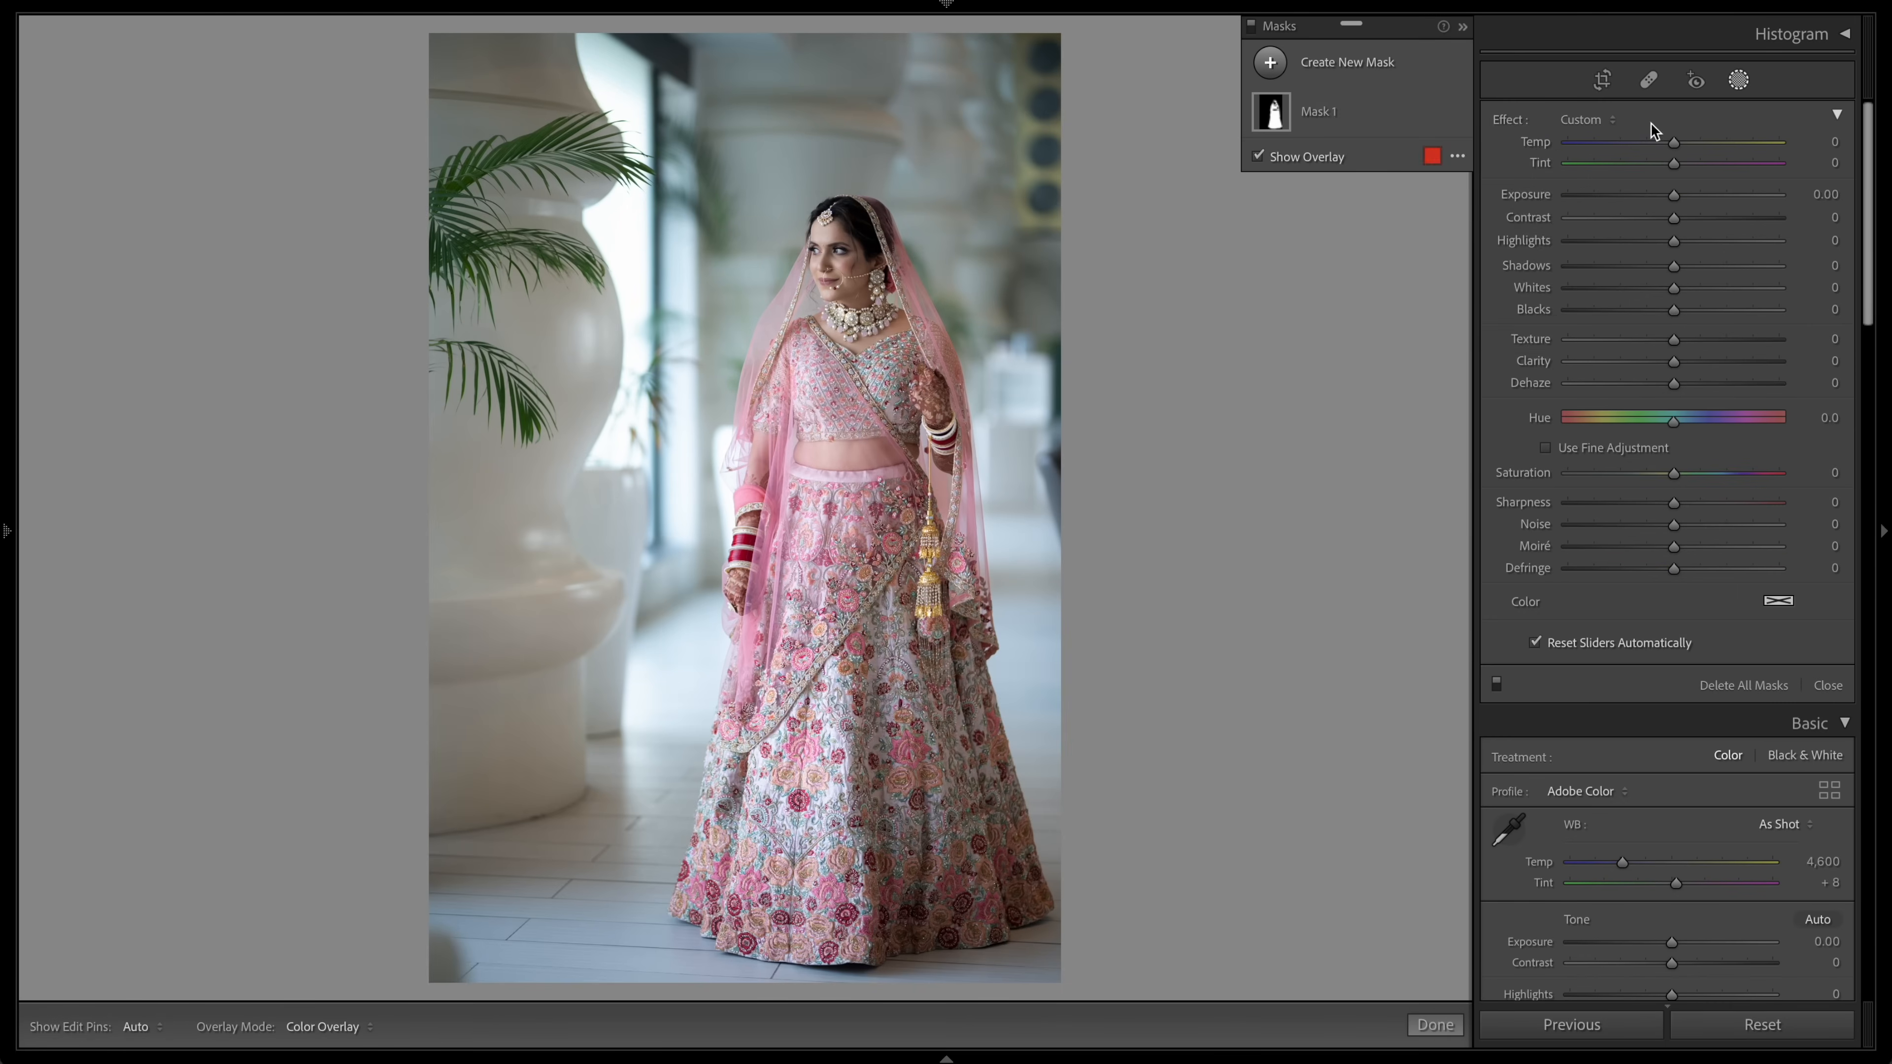
left_click(1322, 62)
left_click(1371, 218)
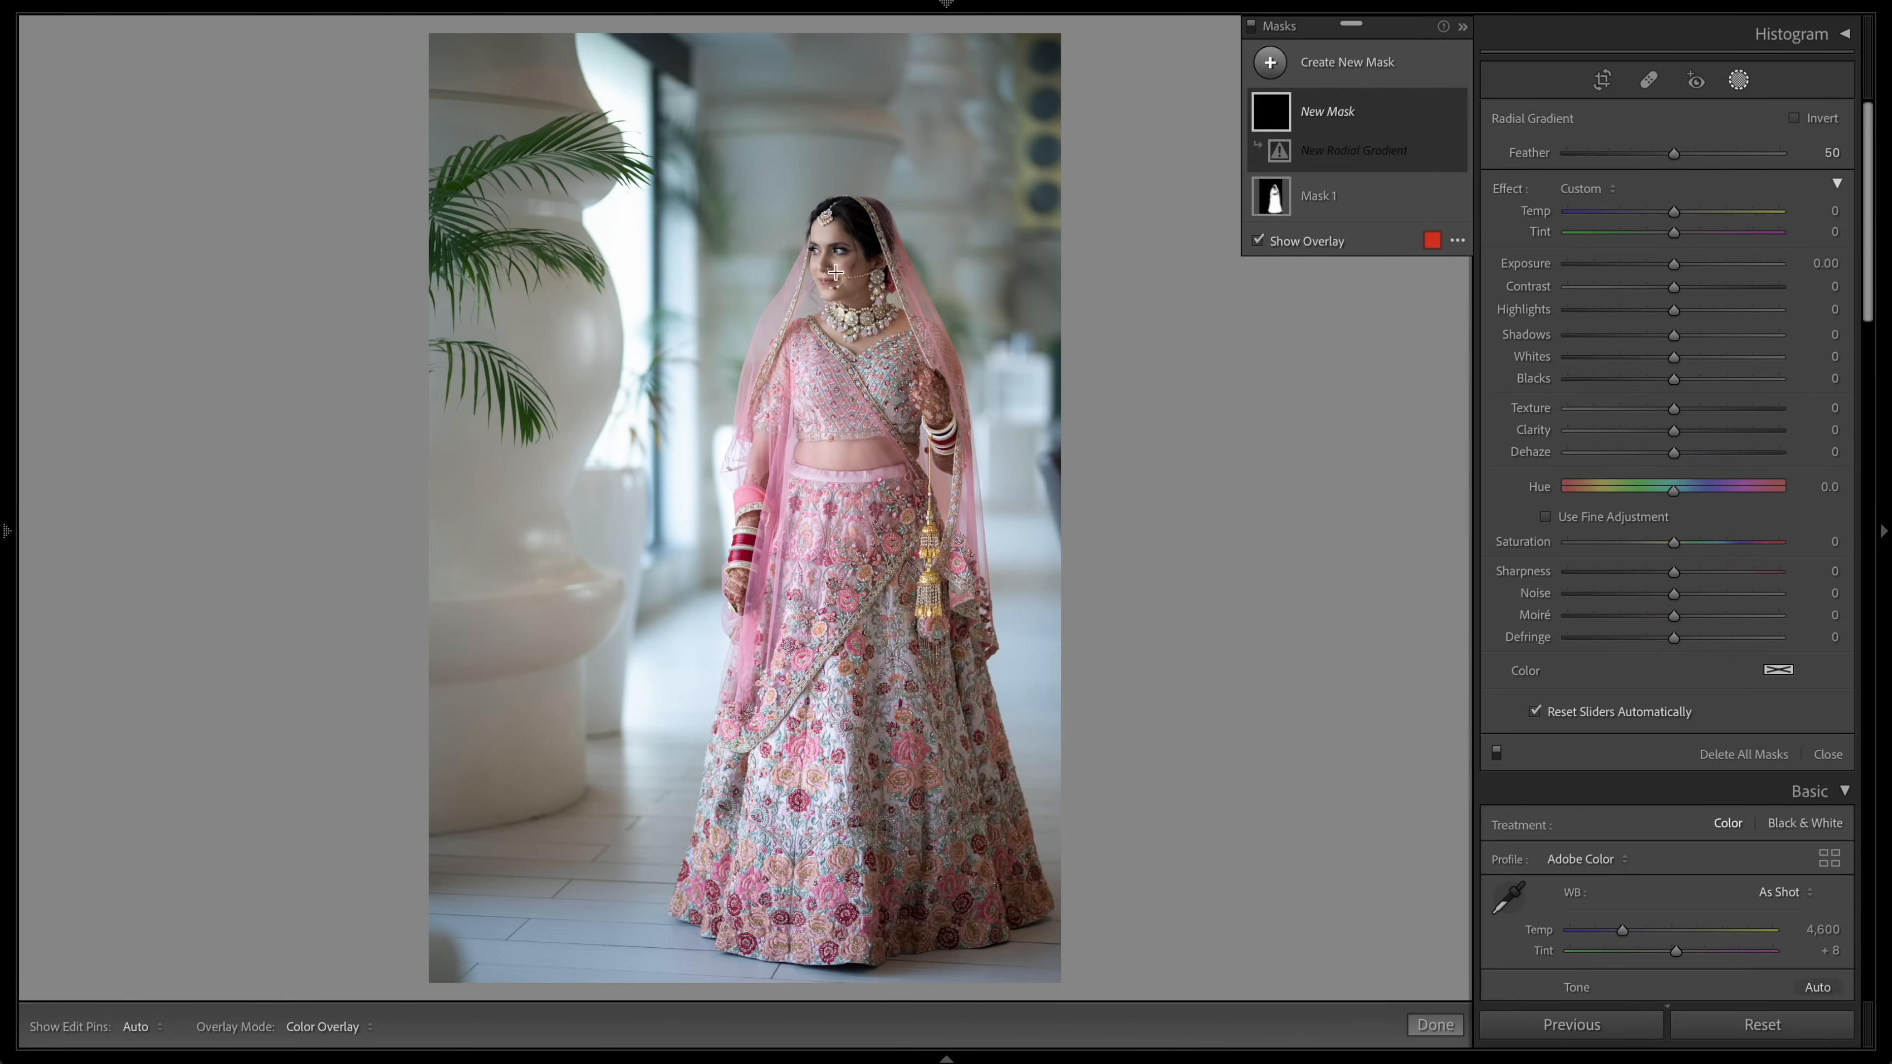
left_click_drag(717, 459, 913, 698)
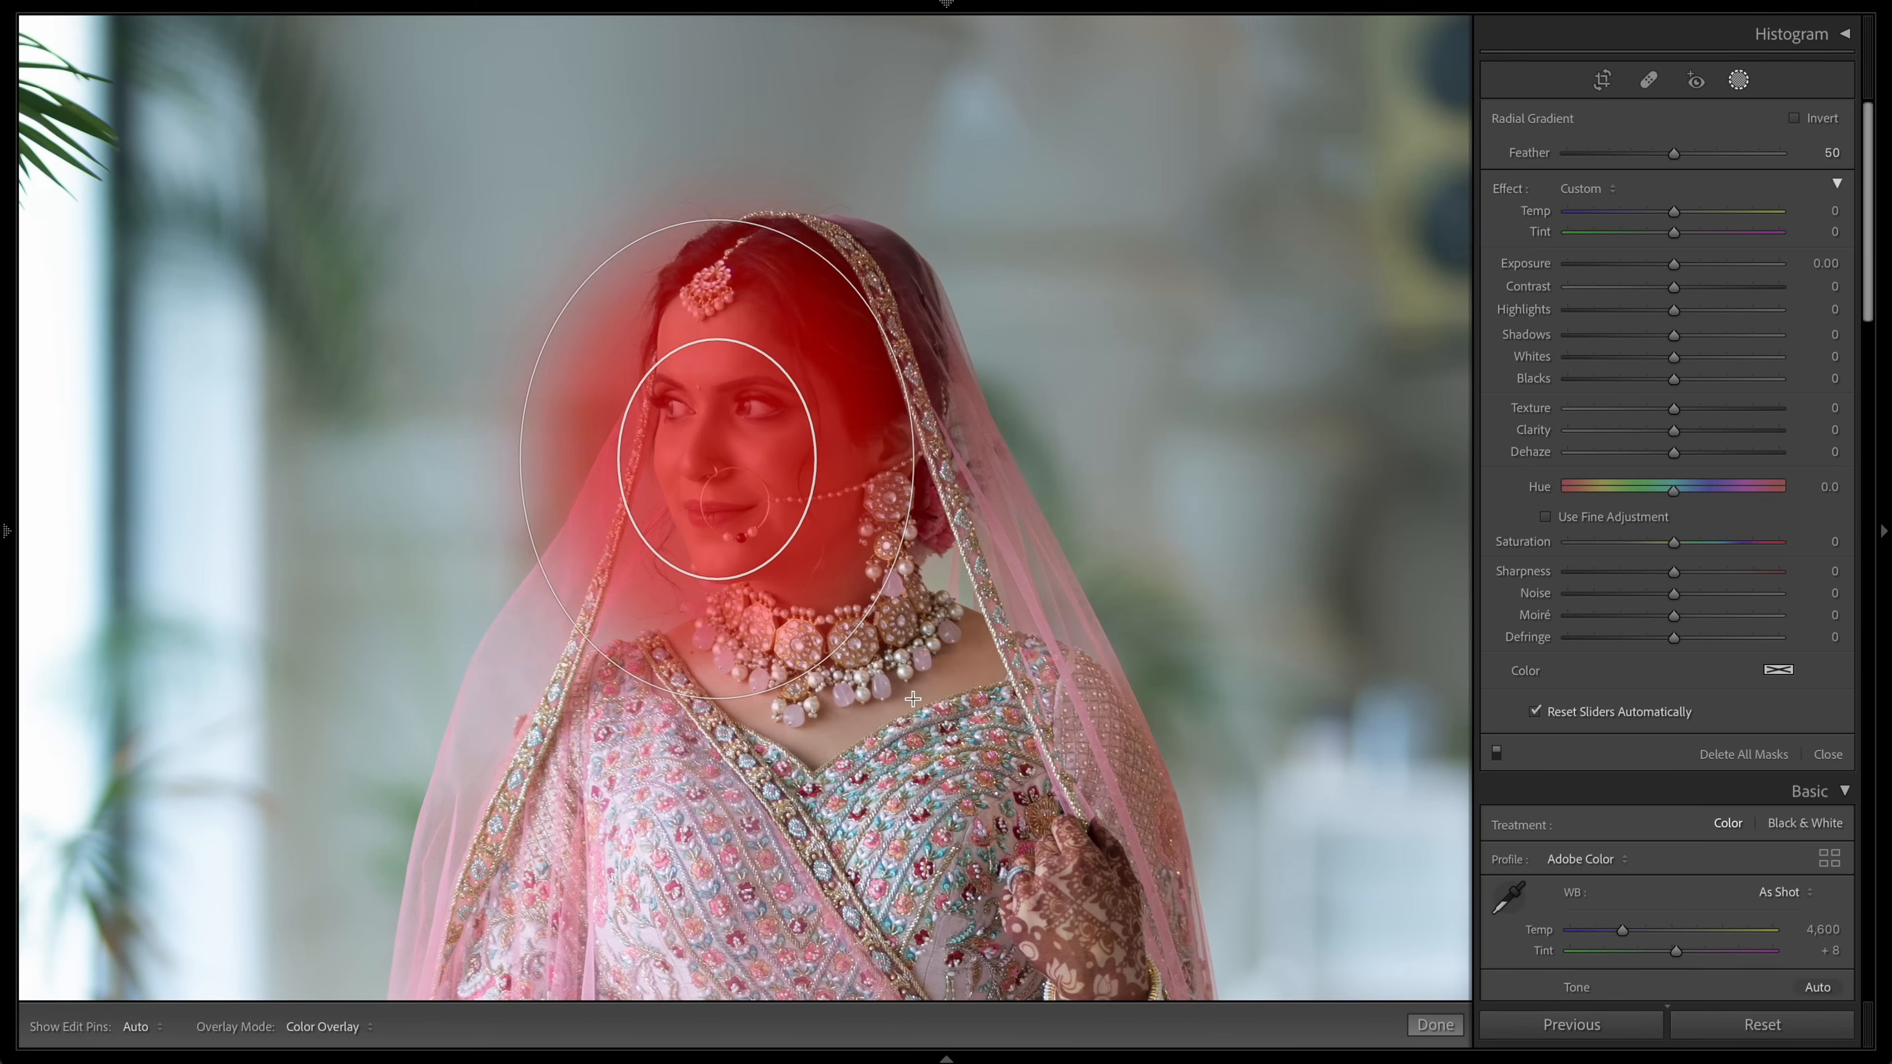
left_click_drag(1674, 310, 1714, 309)
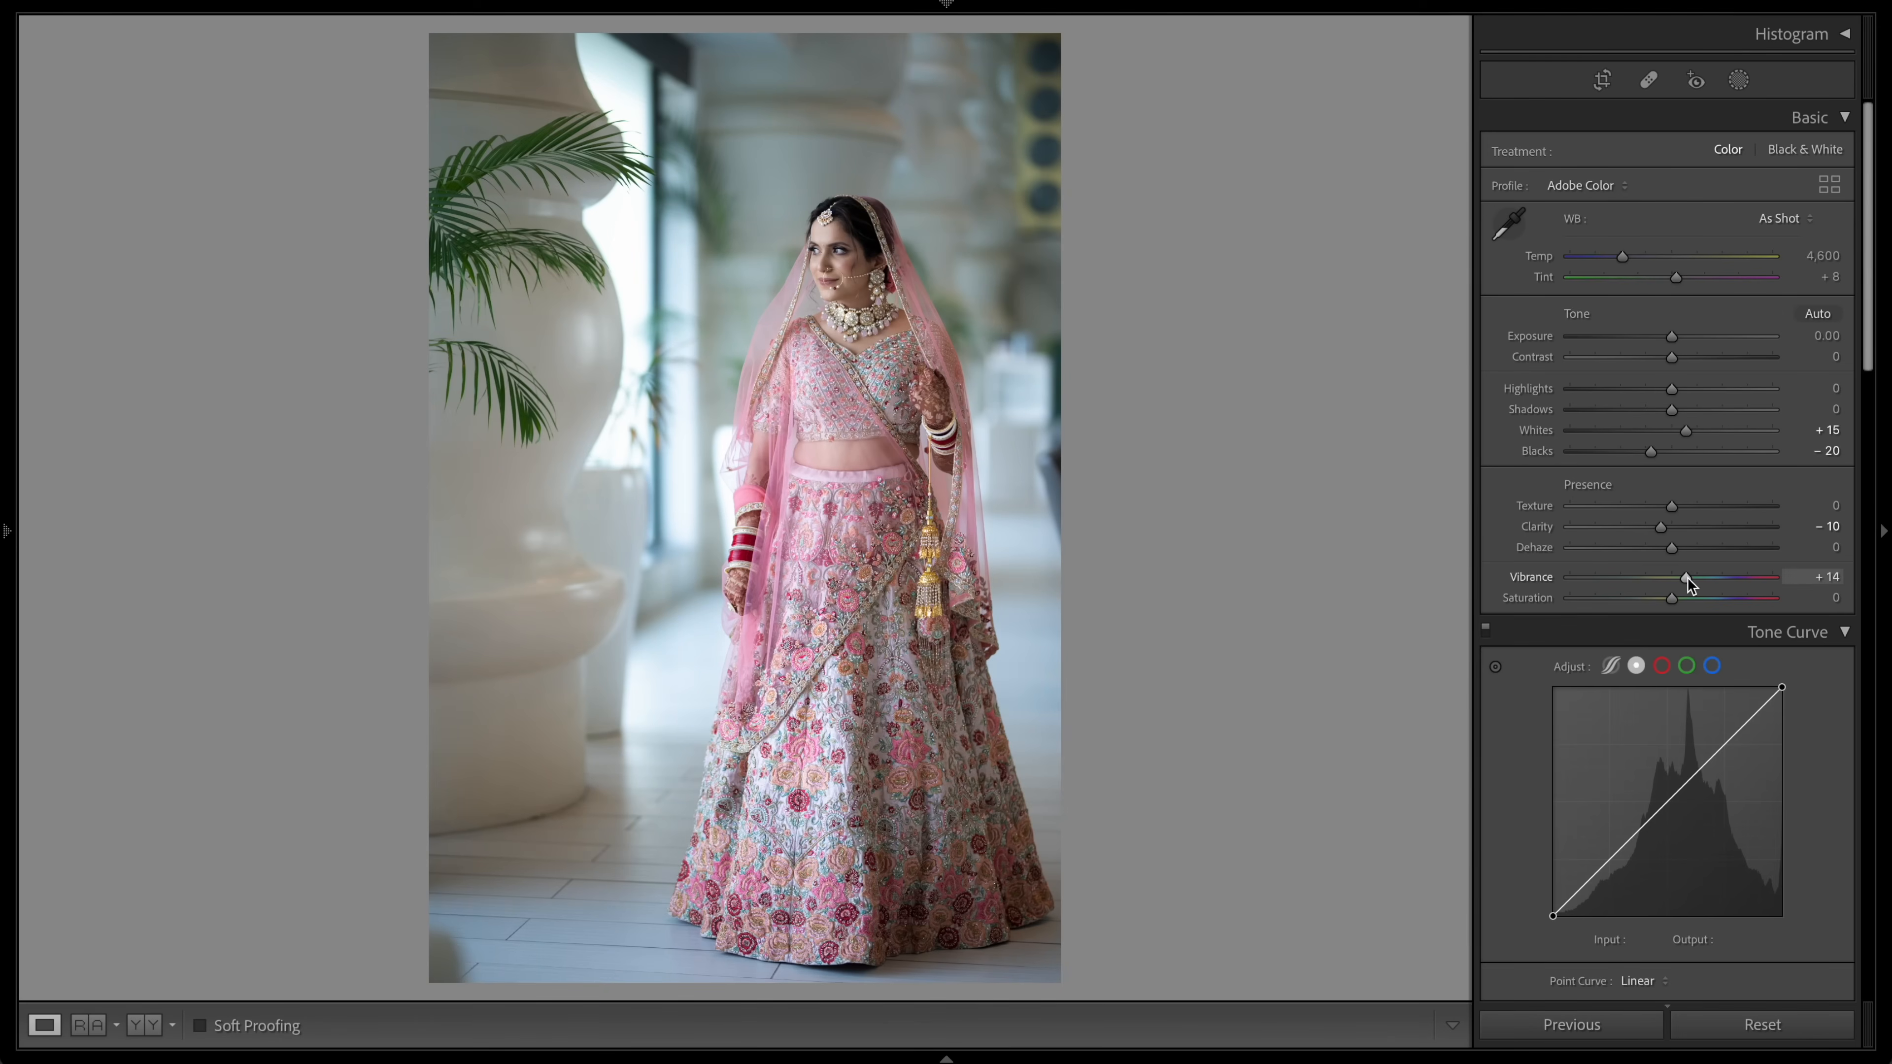
Step: Raise Vibrance to +15 and add green channel tone curve points at 190/193 and 64/61
left_click_drag(1686, 580, 1688, 580)
scroll(1688, 577, "down", 2)
left_click(1688, 524)
left_click(1723, 598)
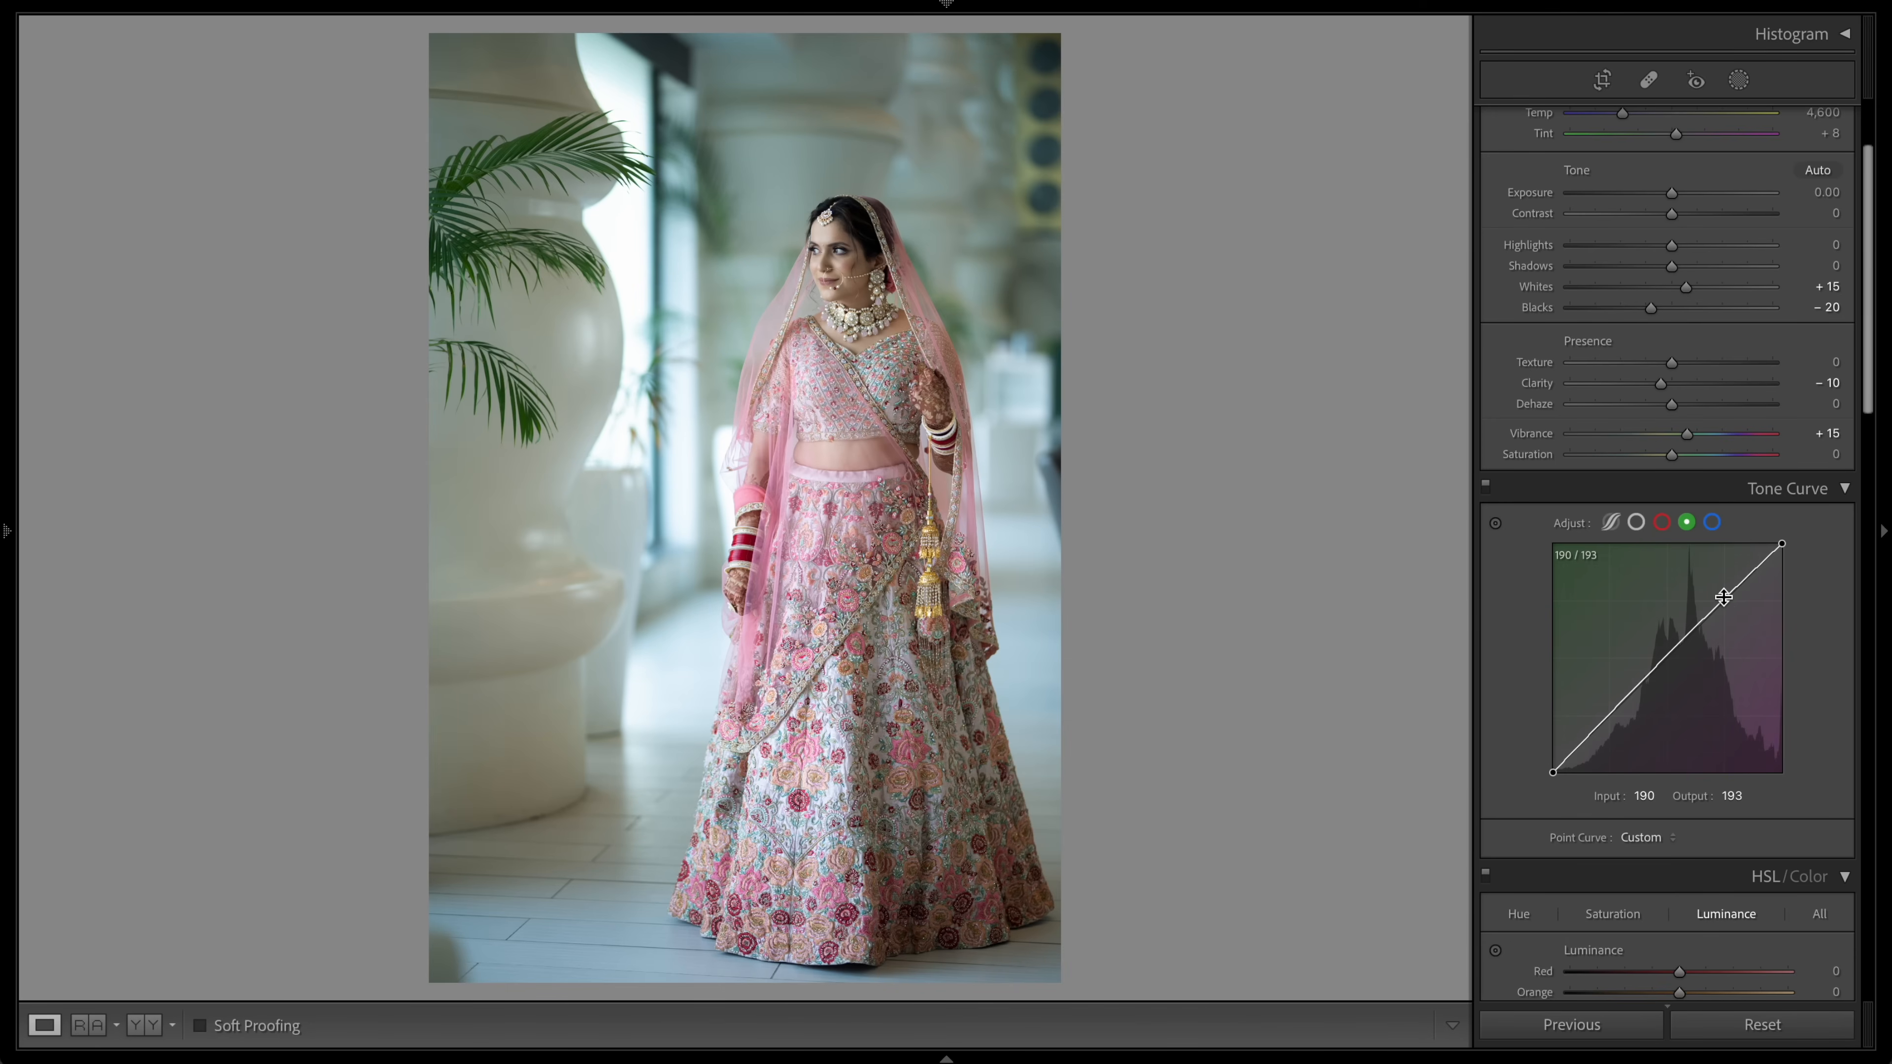
left_click(1610, 718)
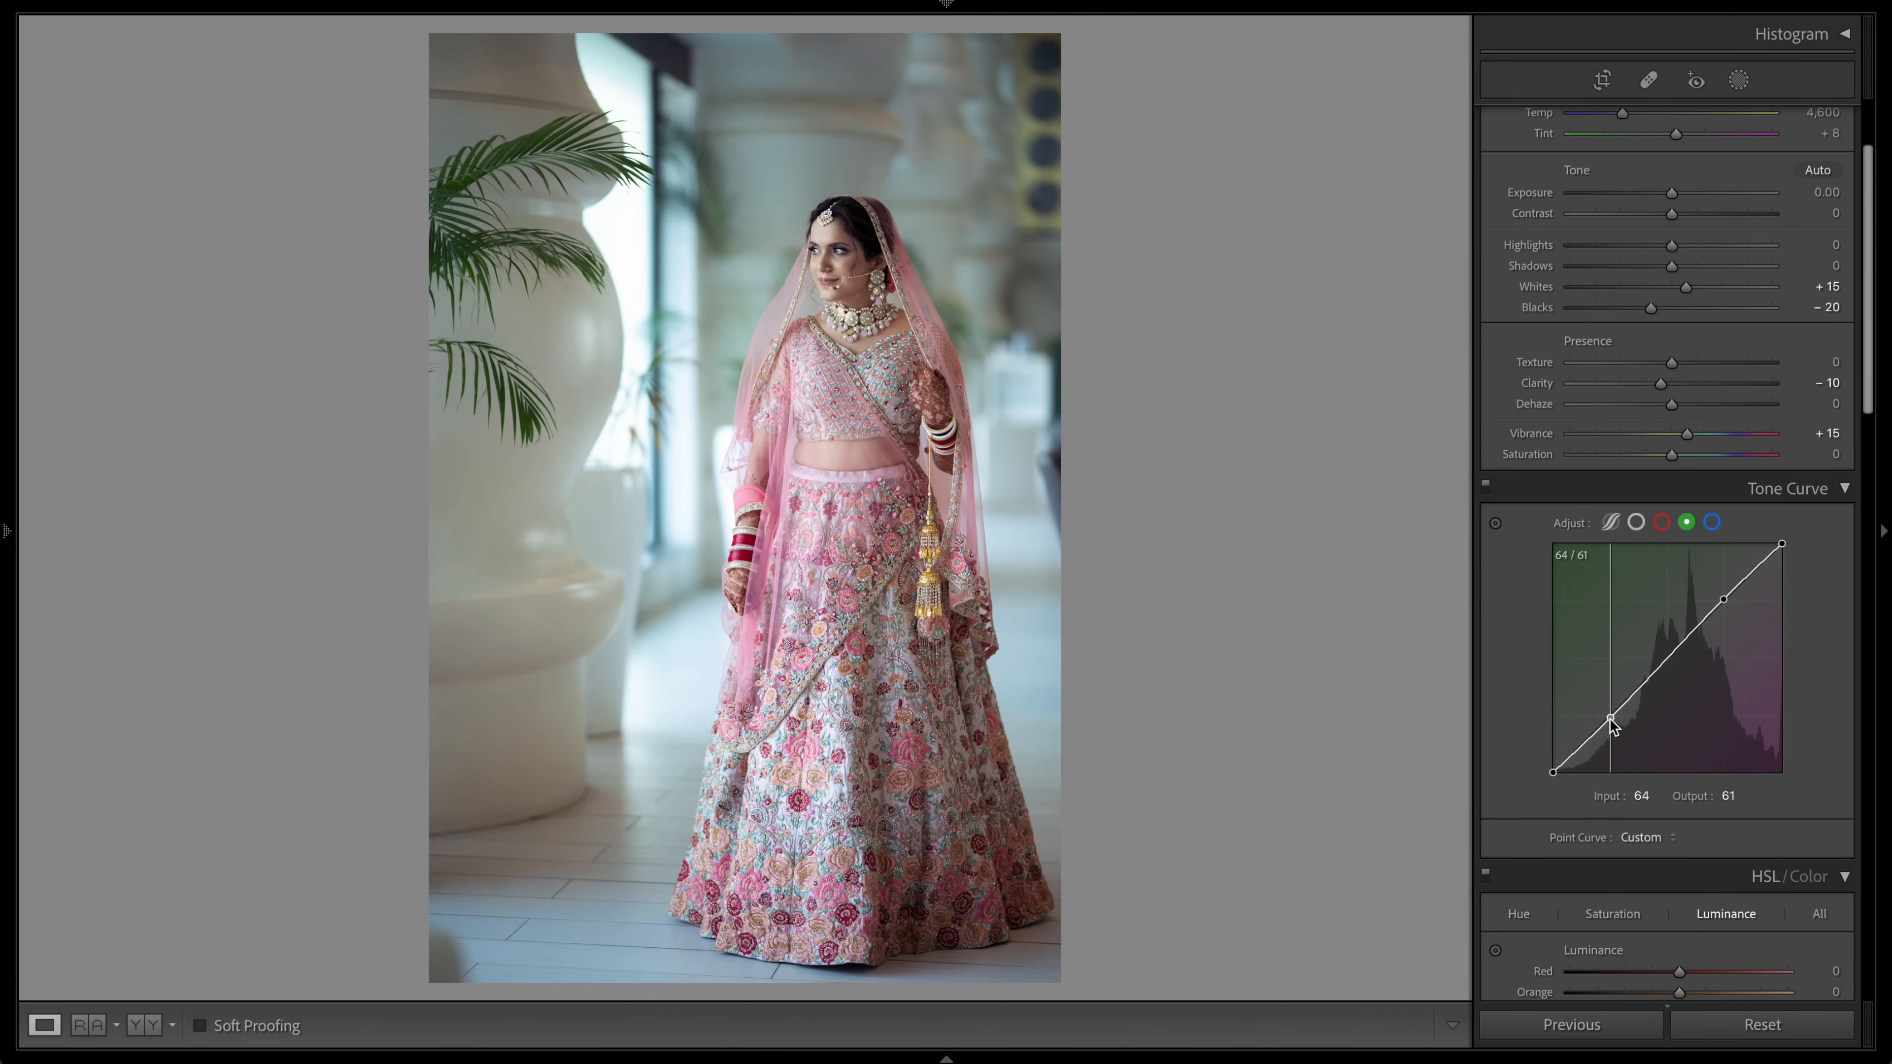
Step: Switch the tone curve to the RGB channel and add points at 64/71 and 193/197
left_click(1485, 485)
left_click(1486, 484)
left_click(1635, 523)
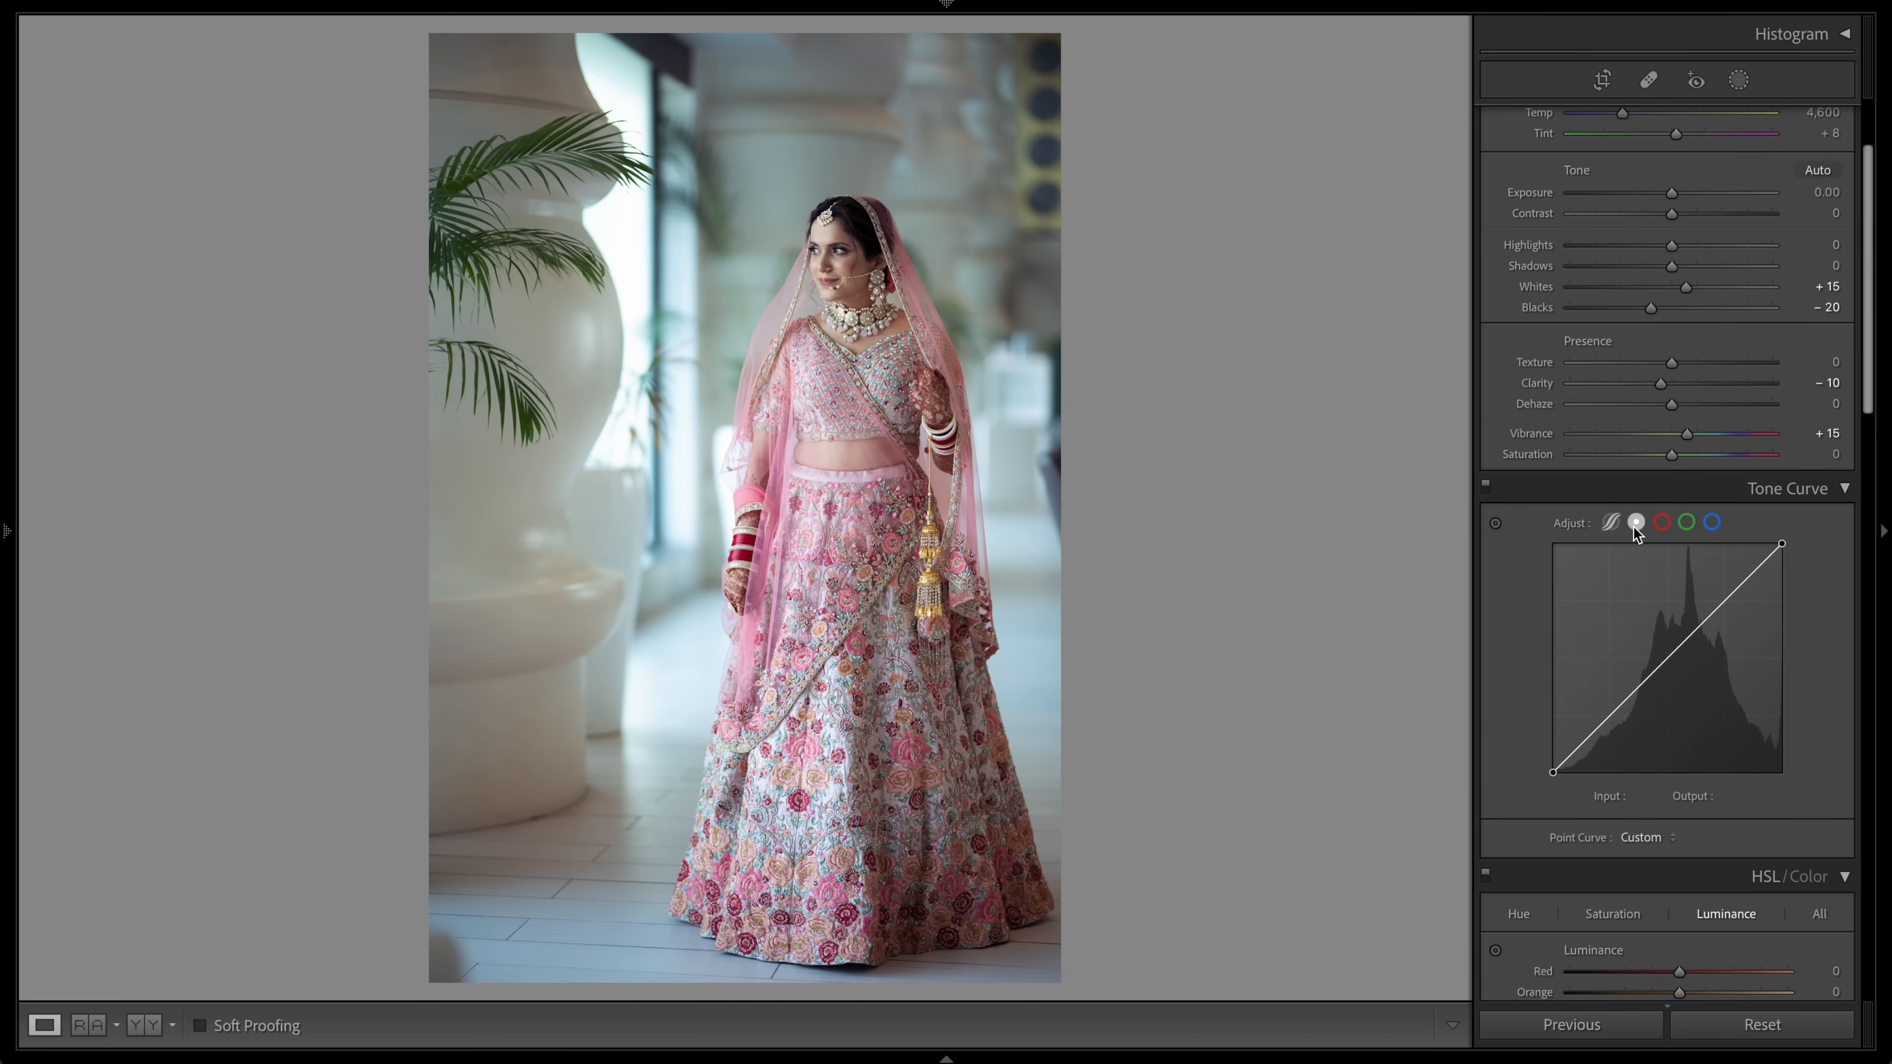
left_click_drag(1550, 772, 1544, 773)
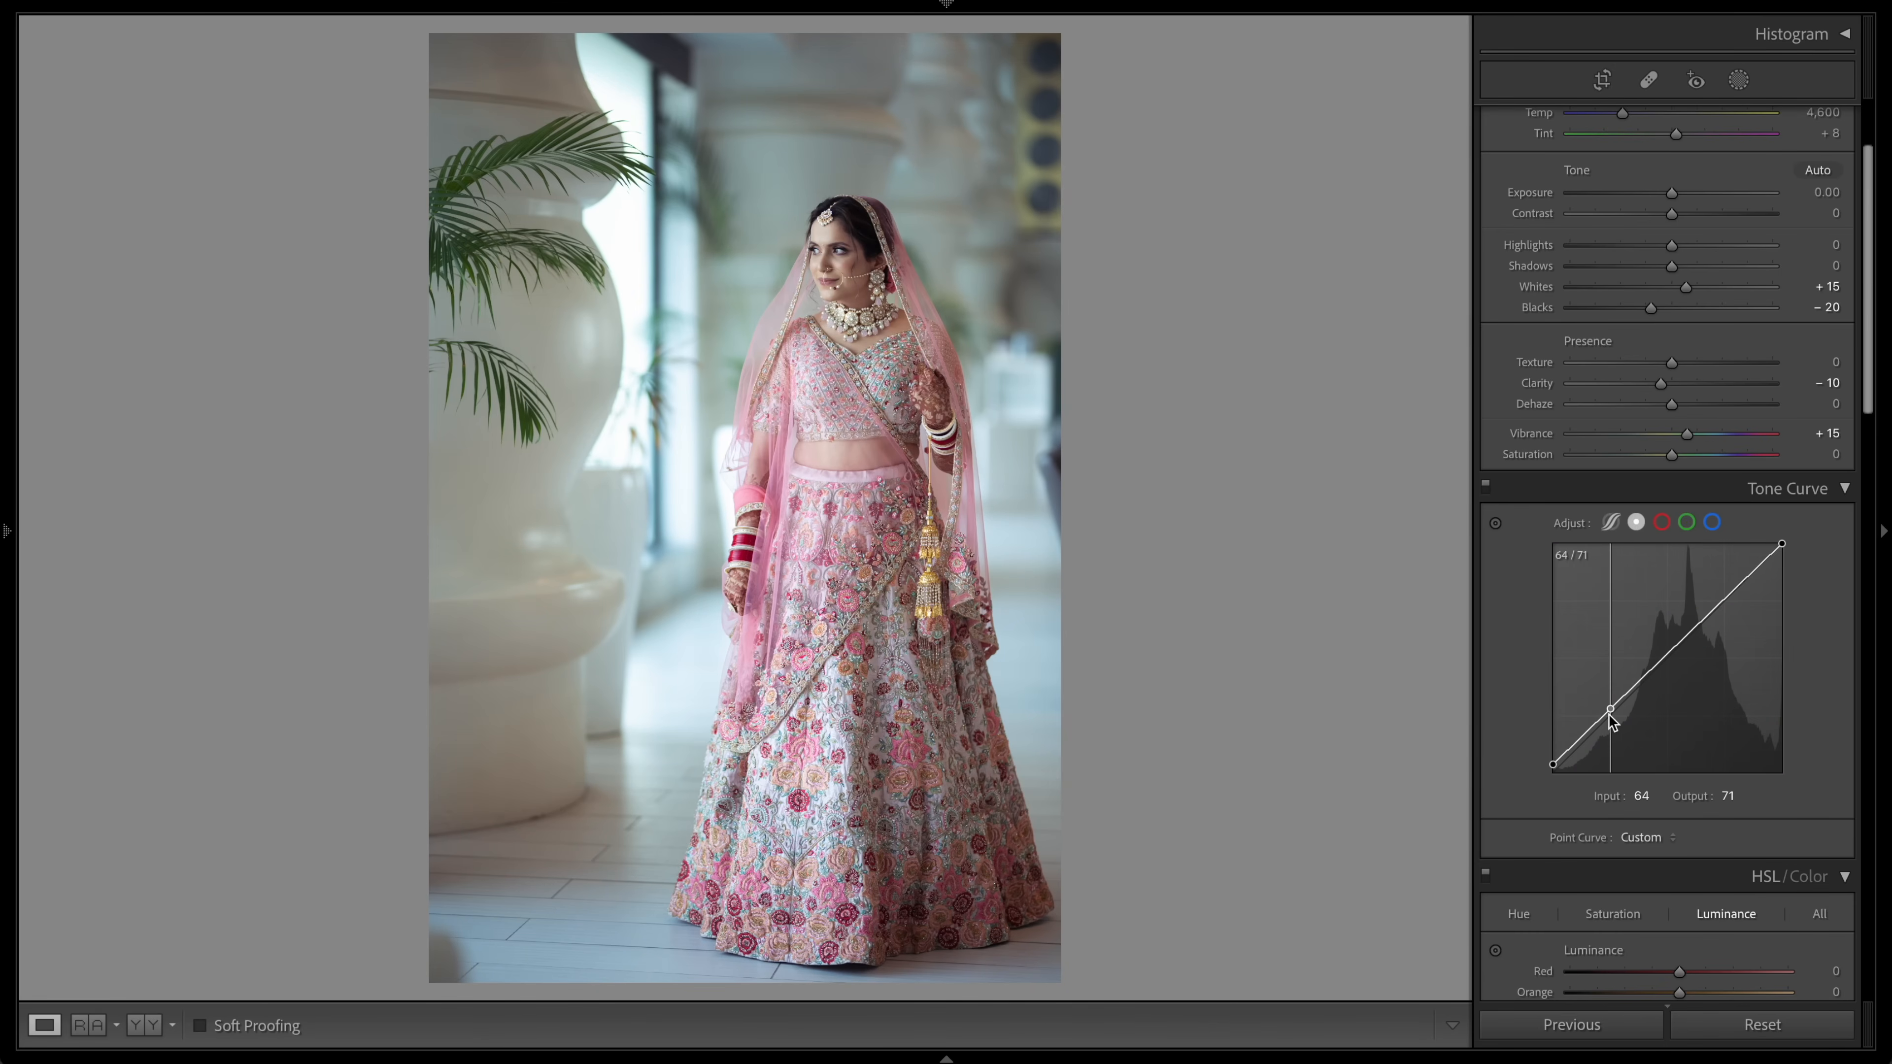
left_click_drag(1609, 712, 1611, 719)
left_click_drag(1725, 599, 1726, 595)
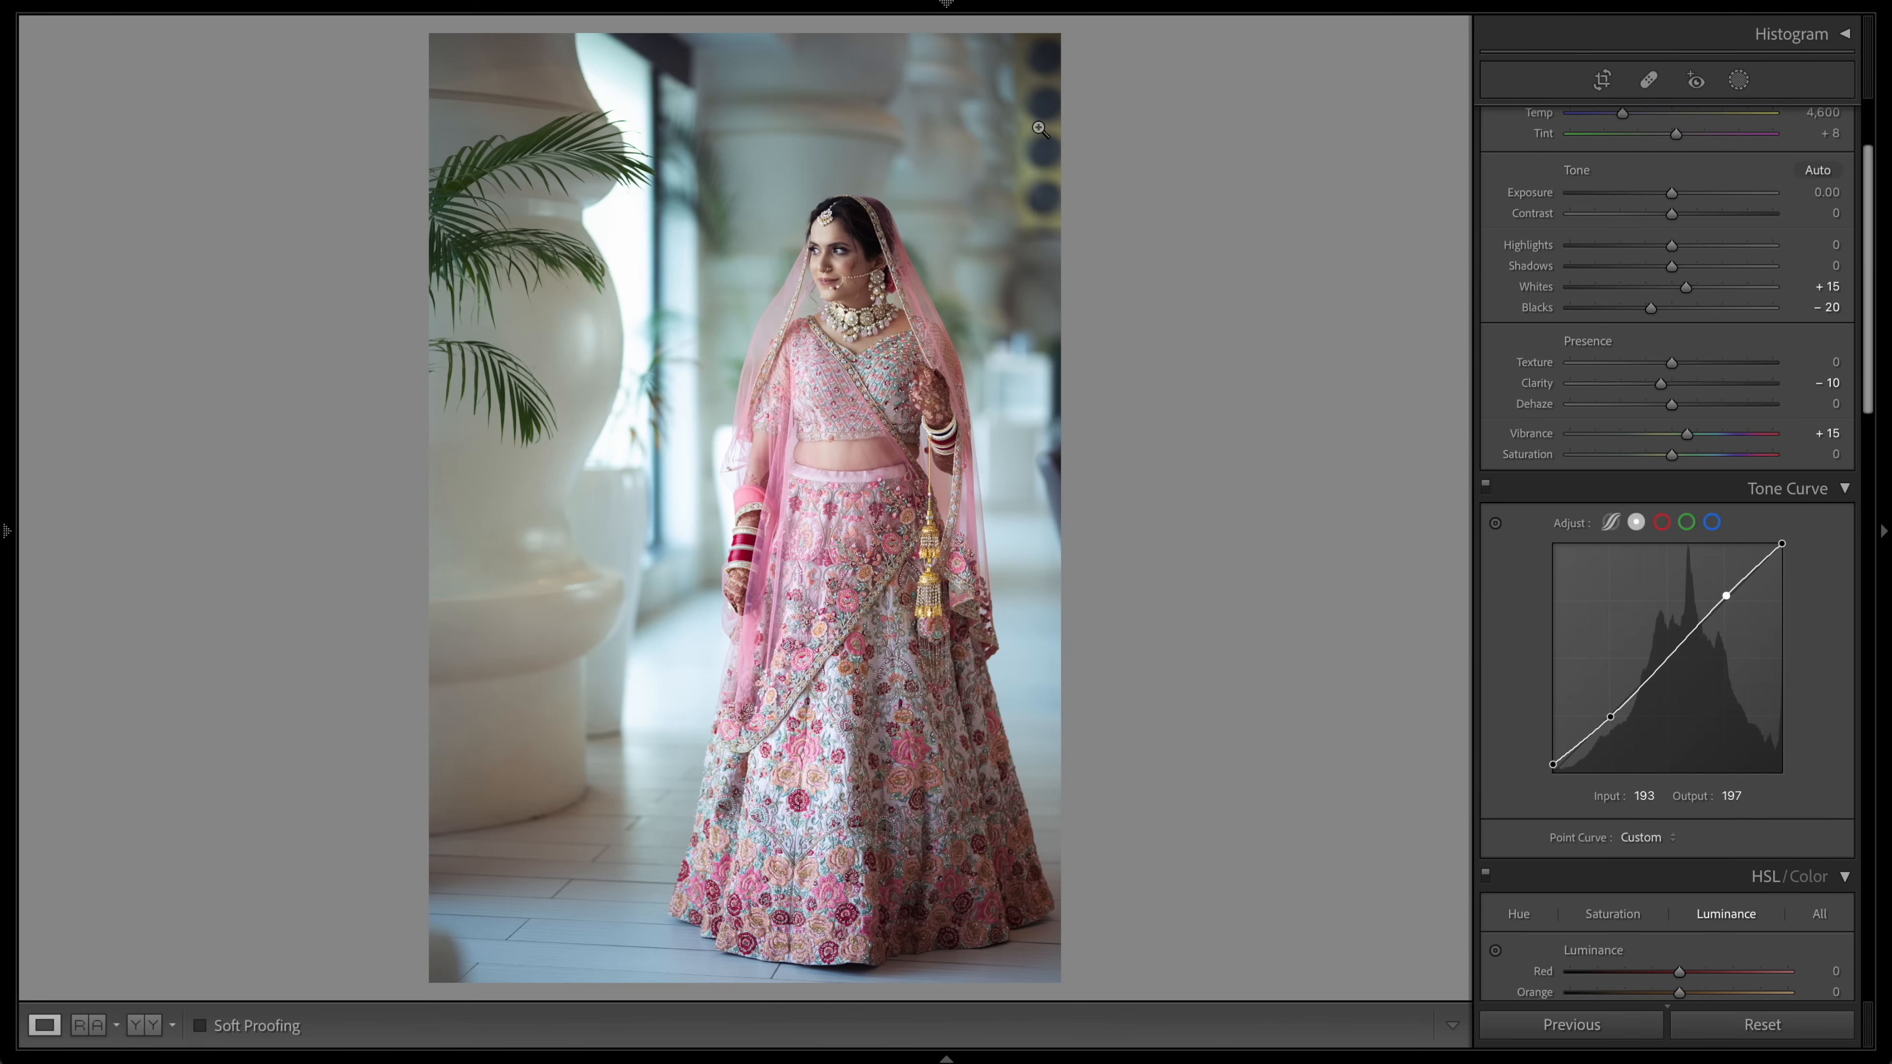
Step: Add a radial gradient mask over the upper right background and set its Saturation to -9
left_click(1739, 80)
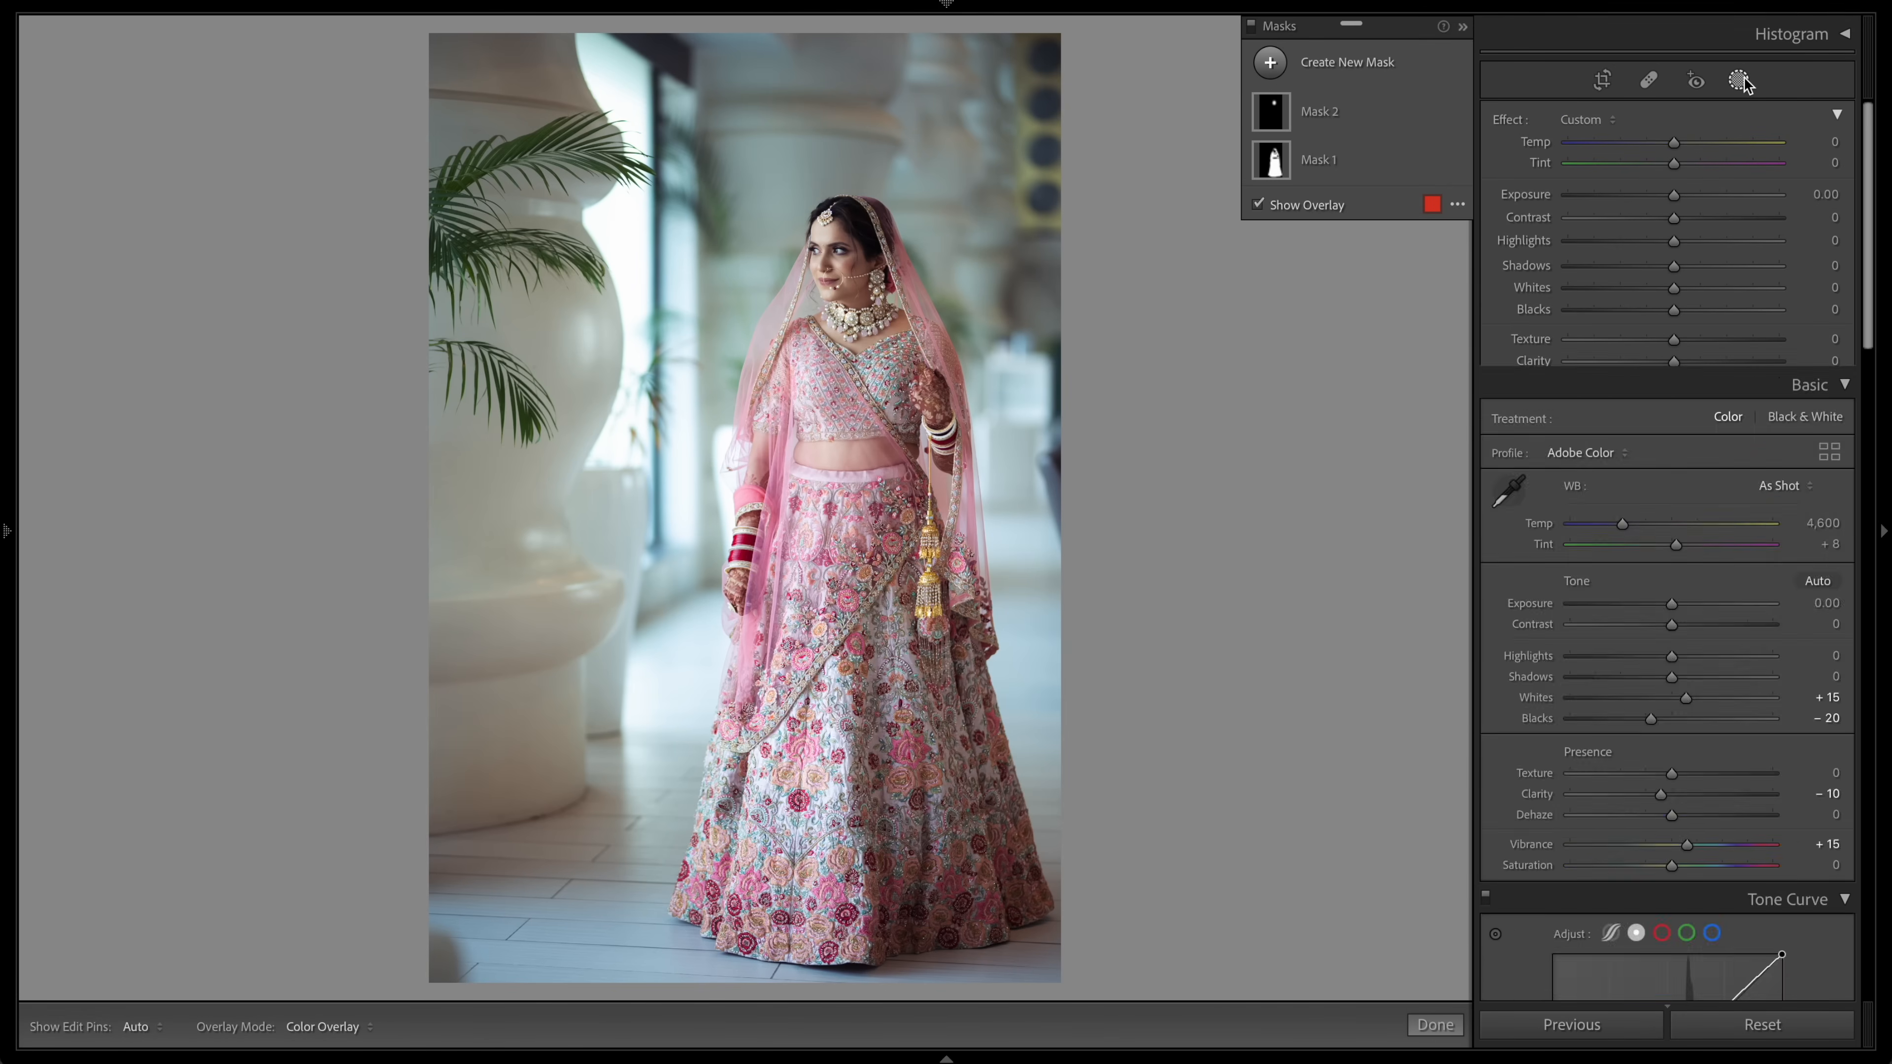
left_click(1270, 60)
left_click(1398, 234)
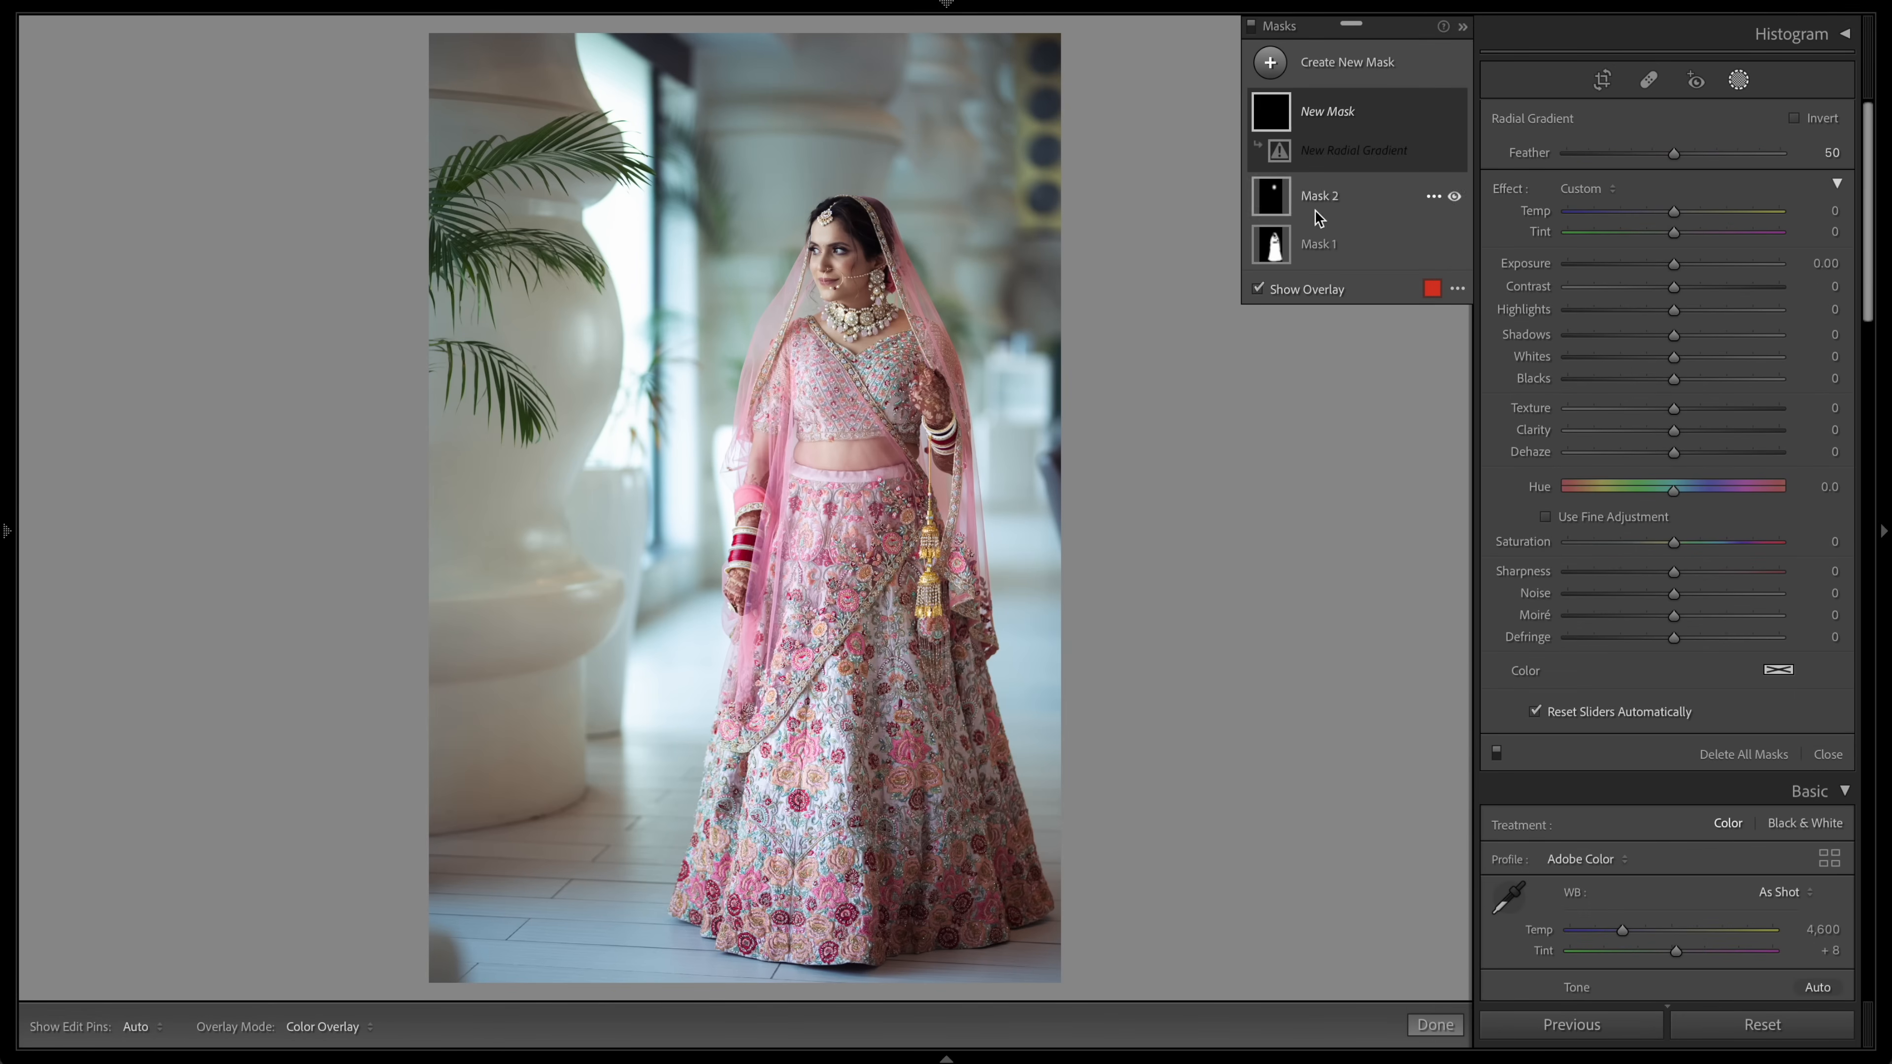
left_click_drag(1039, 141, 1121, 284)
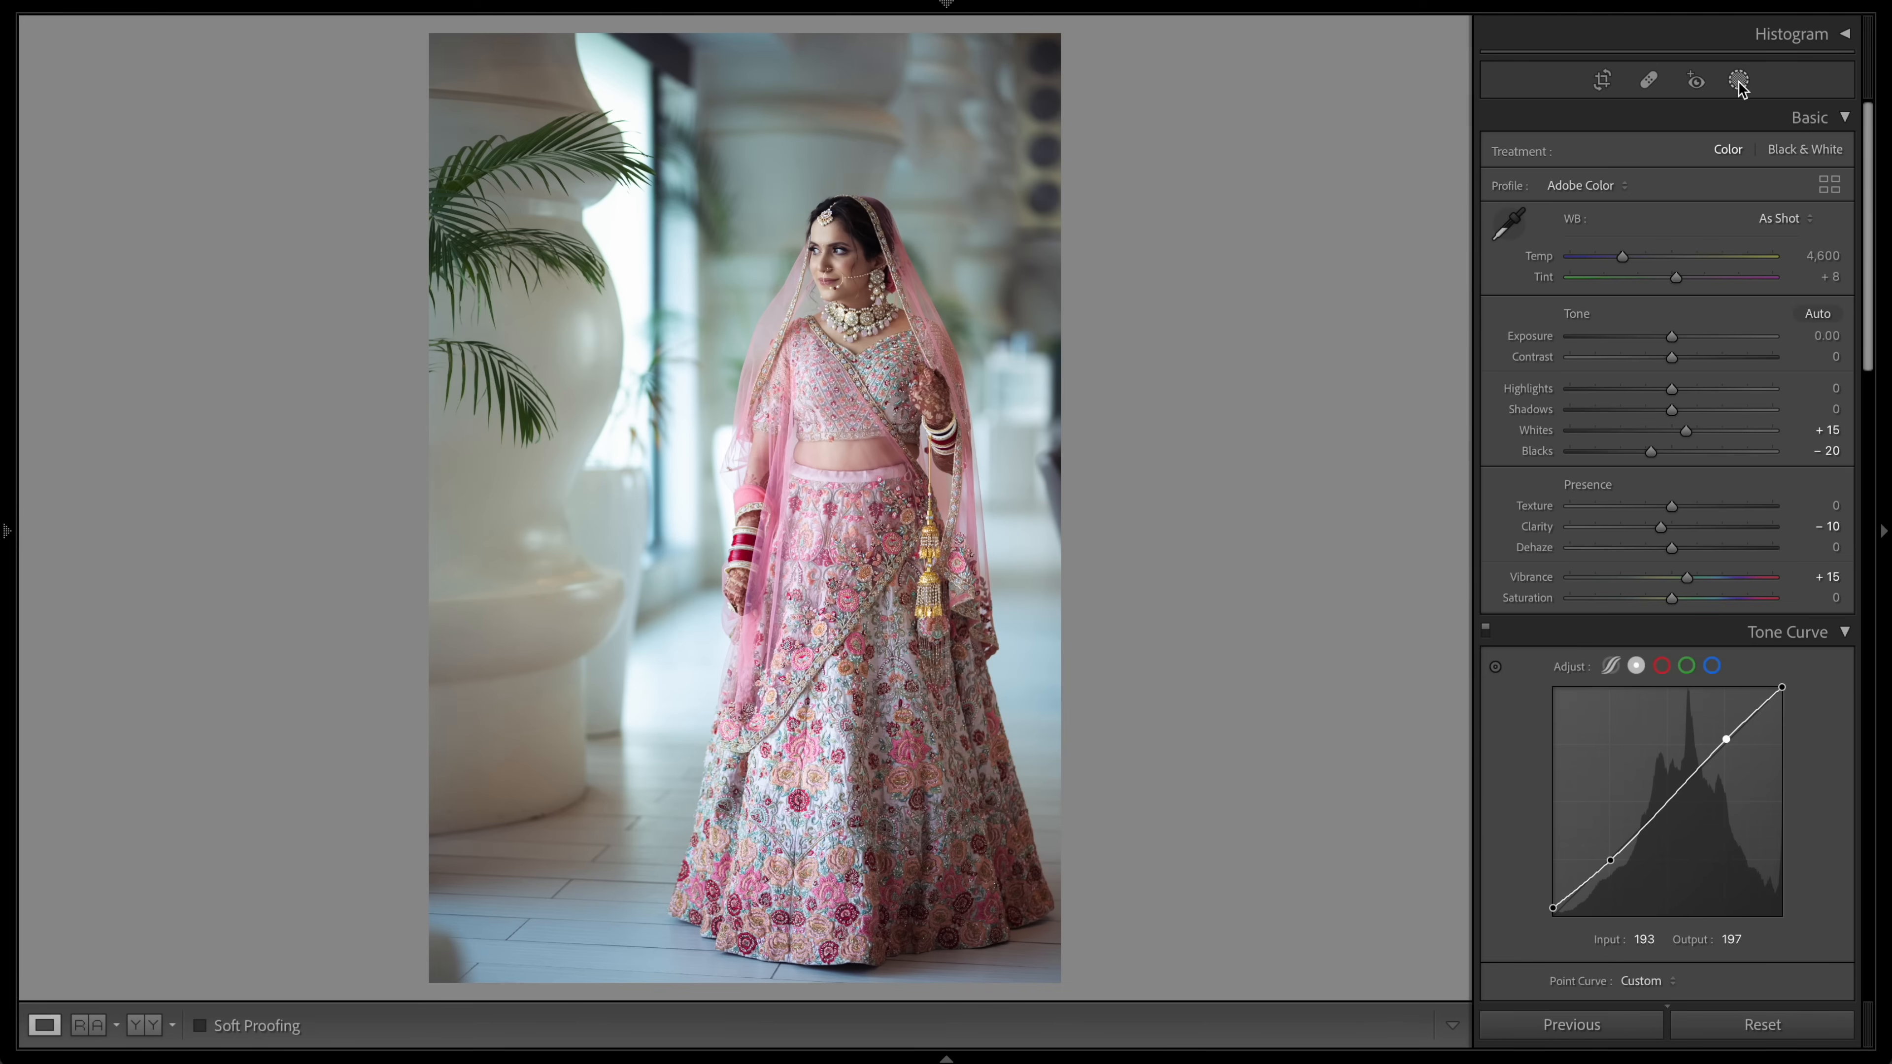
left_click(1738, 80)
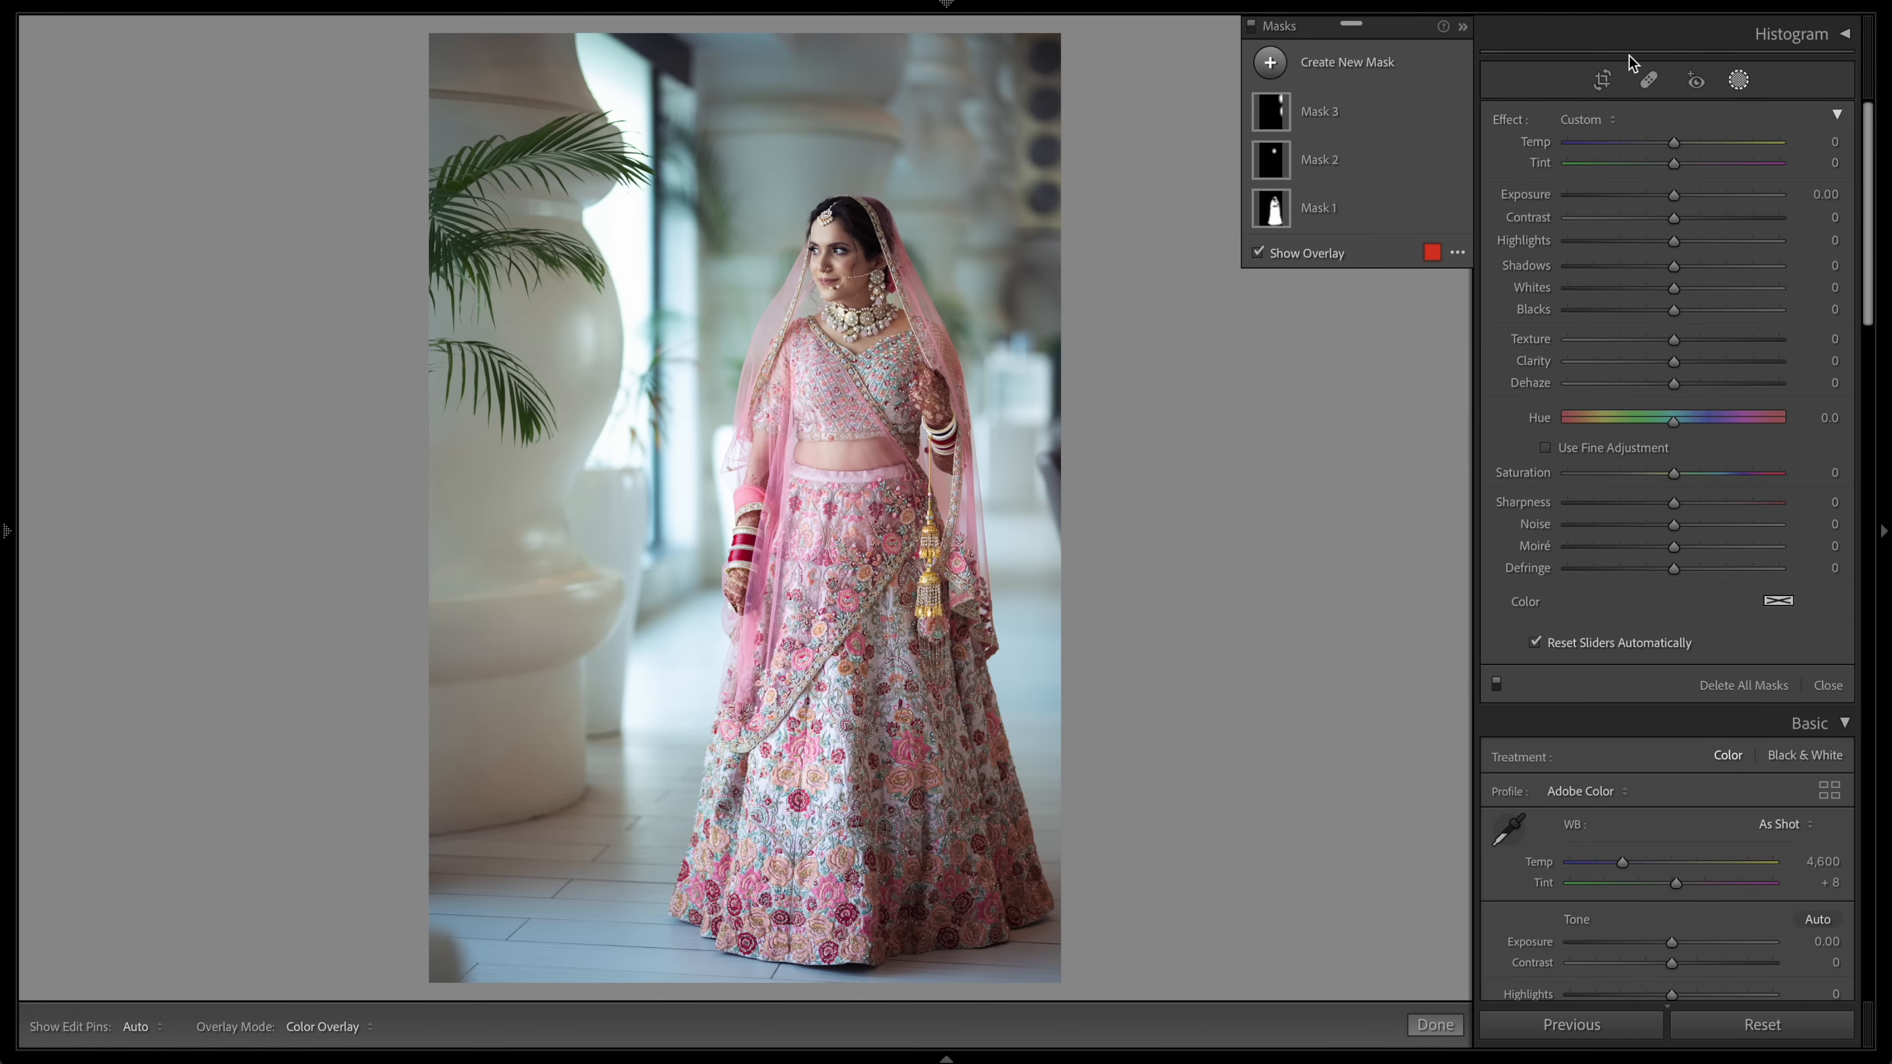
Step: Create an inverted Select Subject mask for the background and lower its Saturation to -32
left_click(1318, 62)
left_click(1374, 103)
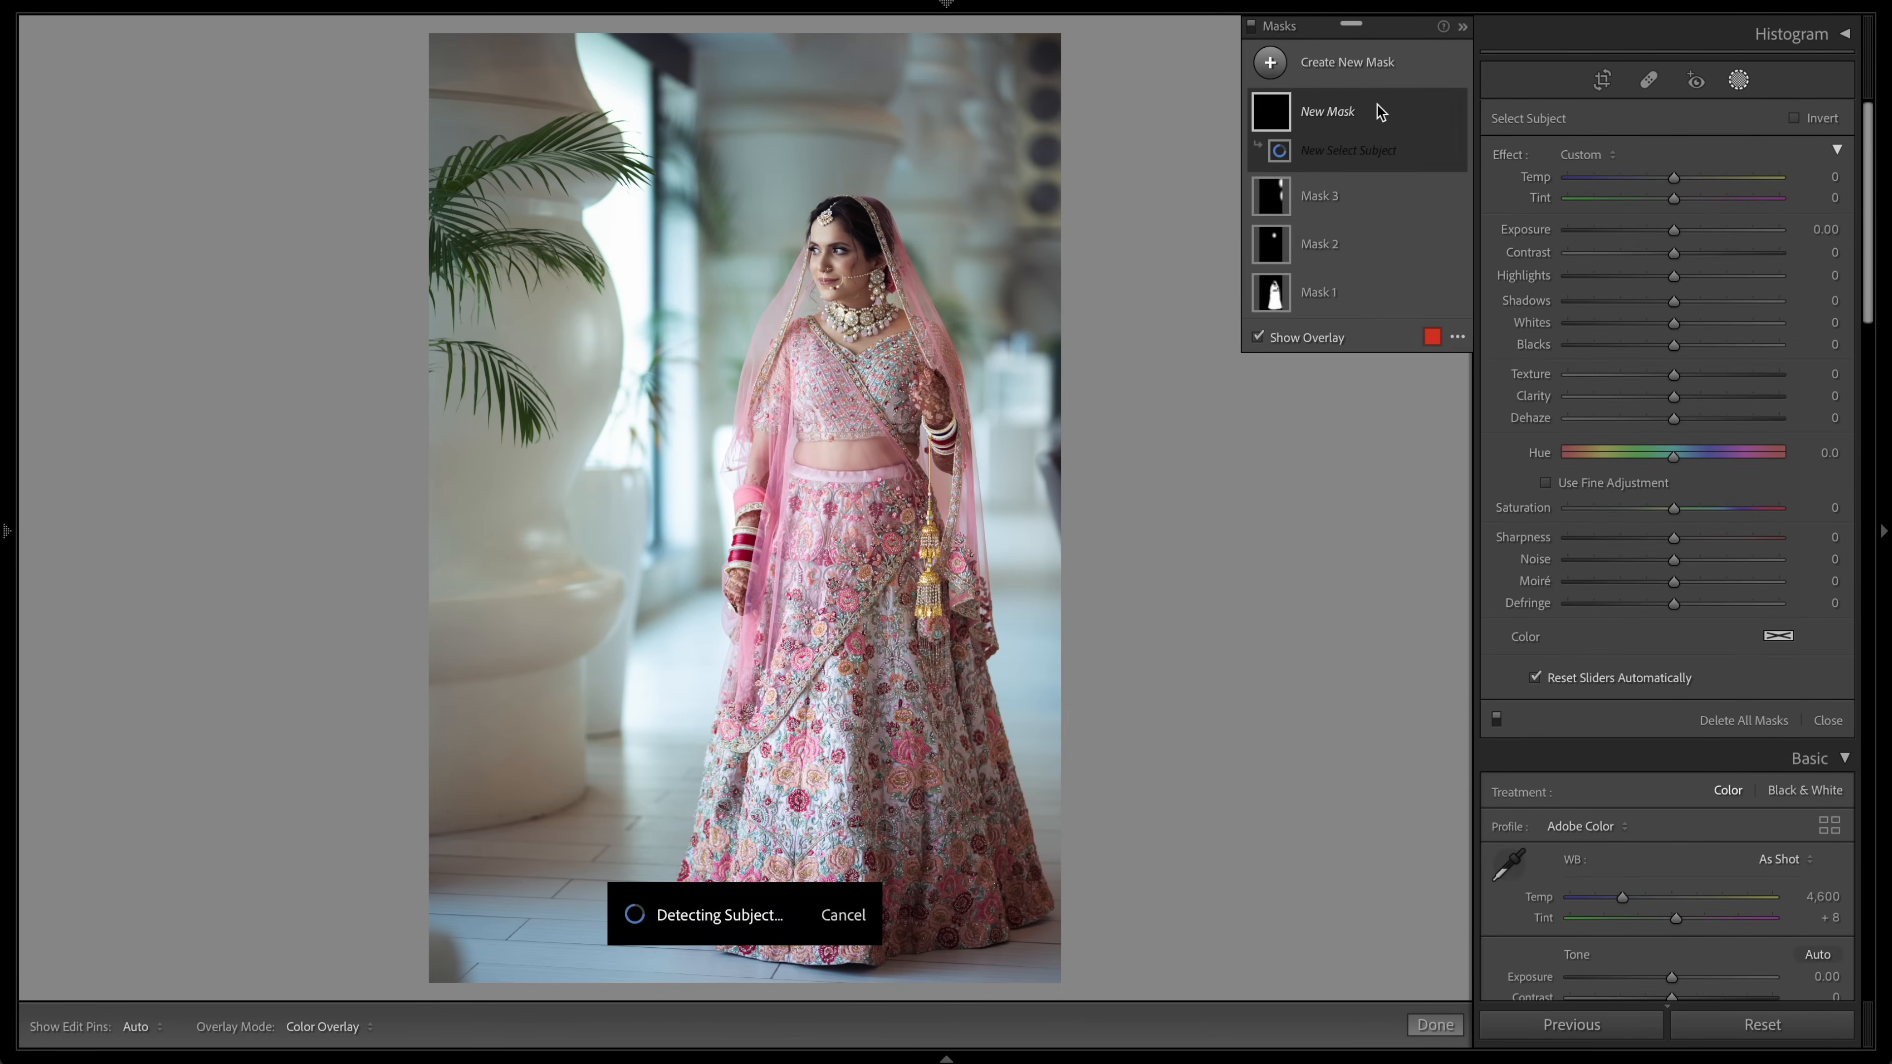
right_click(1309, 153)
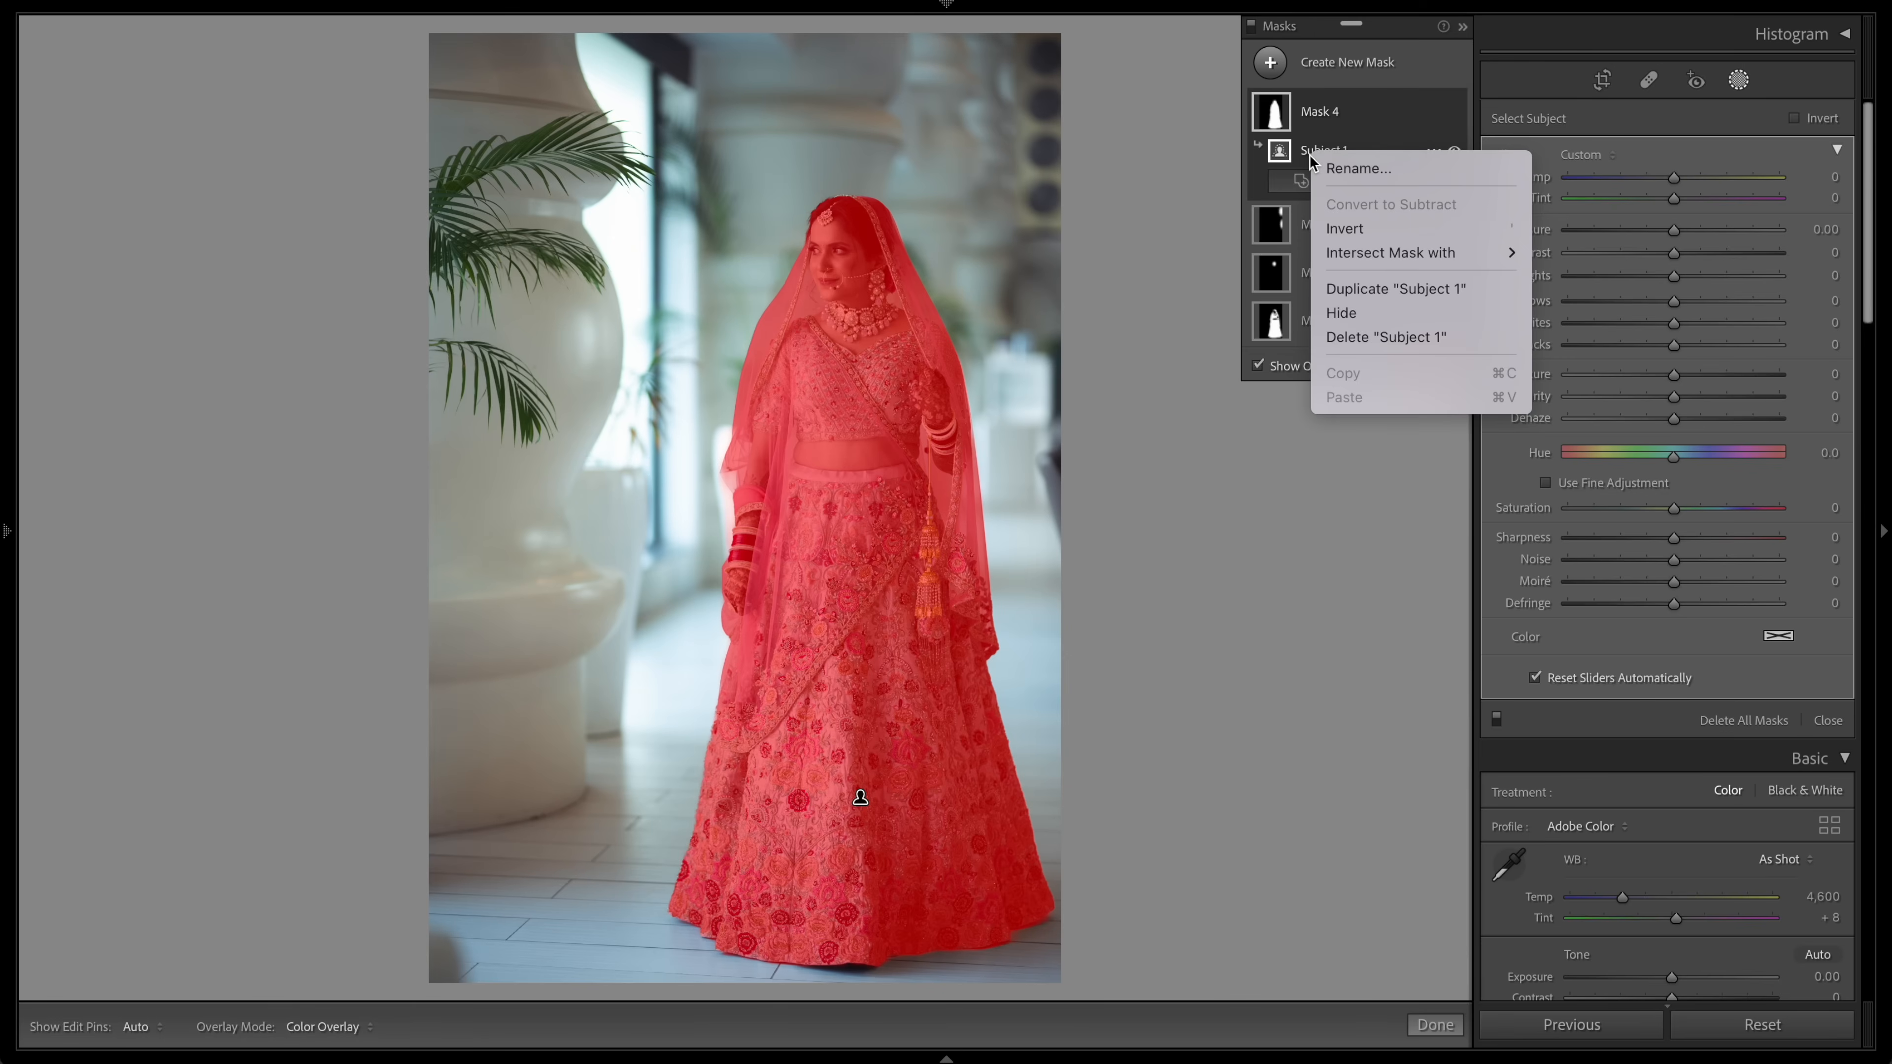
left_click(1348, 231)
left_click_drag(1675, 510, 1637, 509)
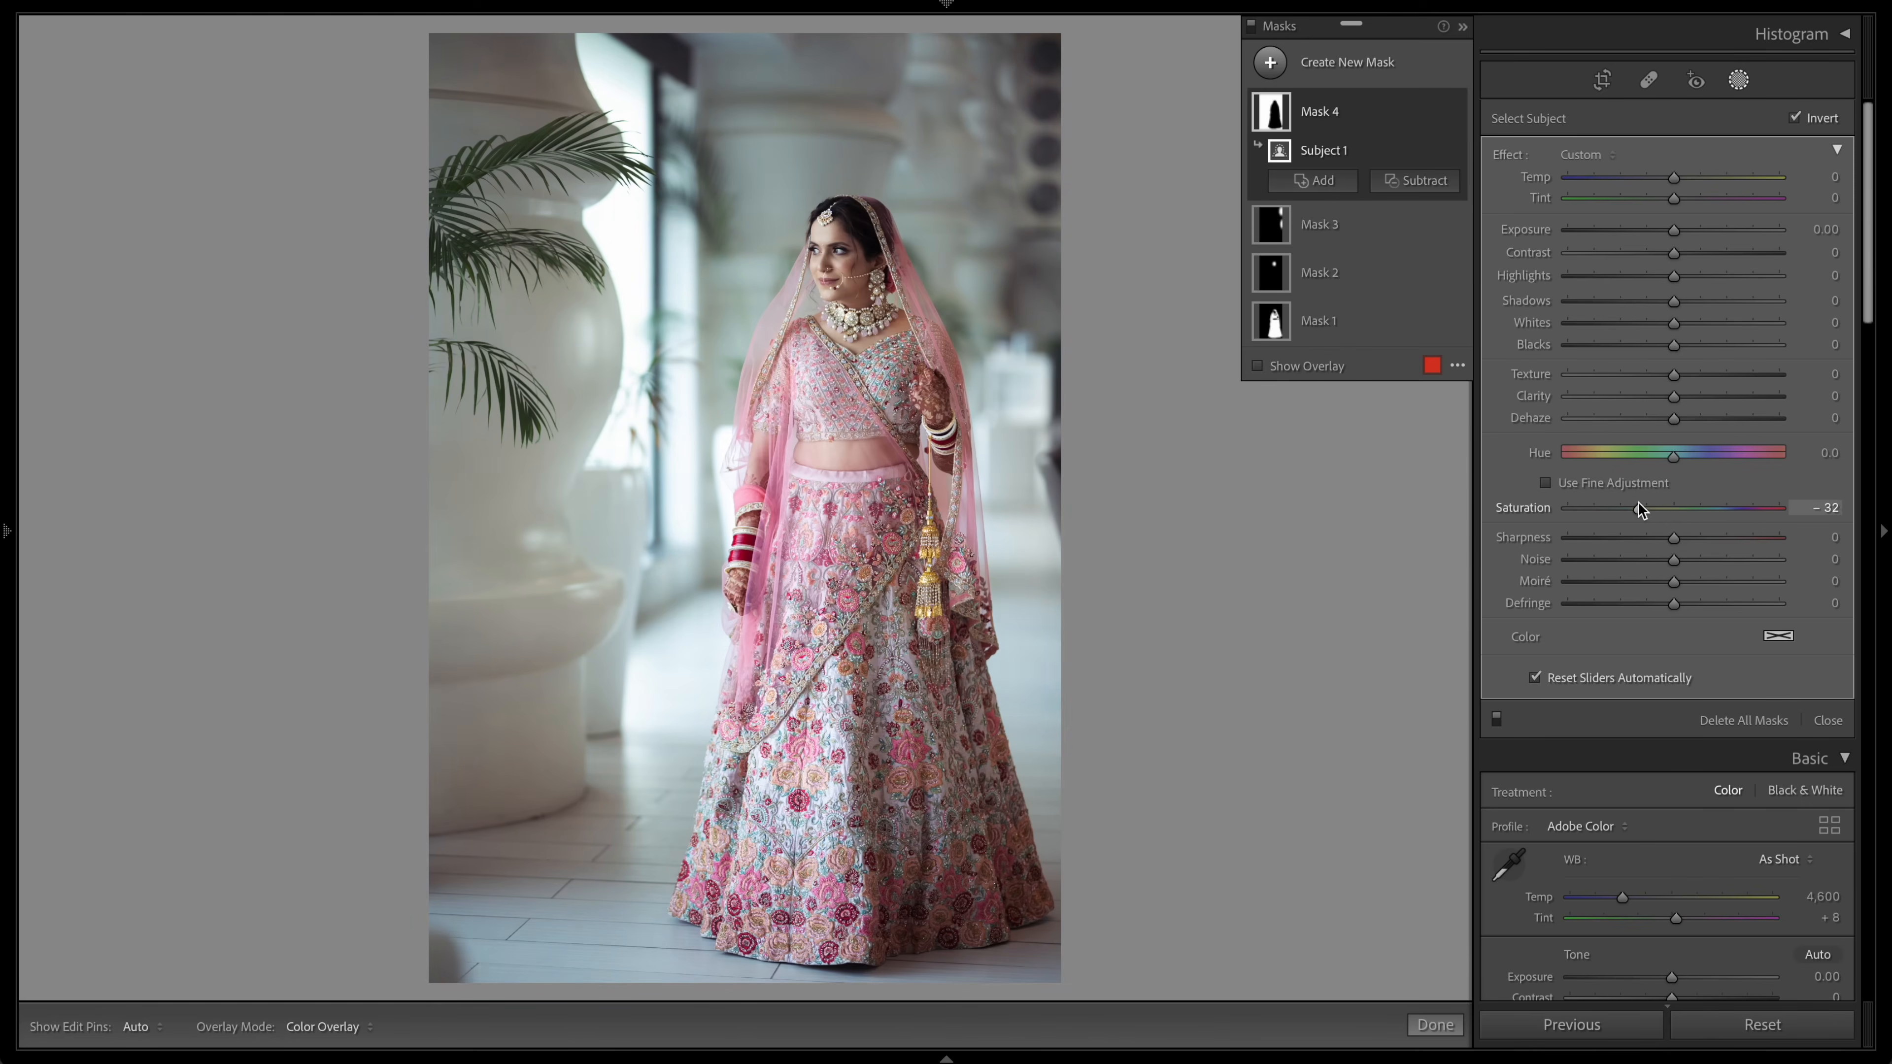